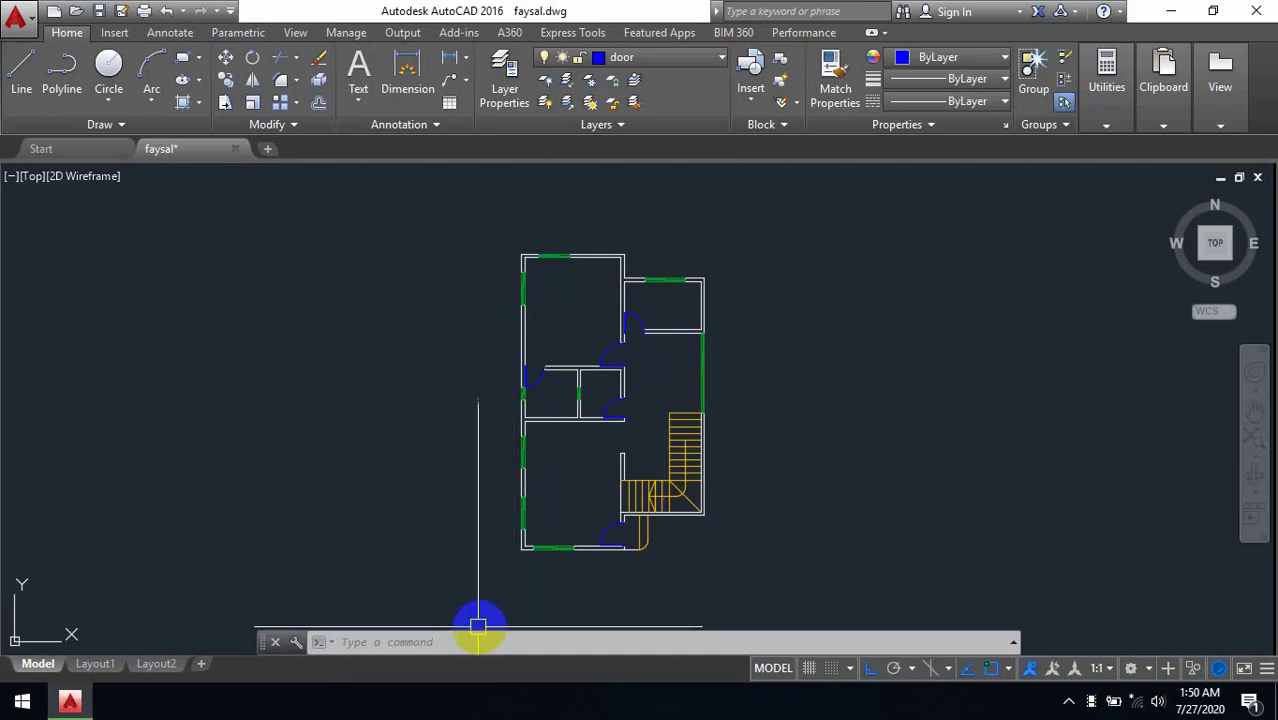
pyautogui.scroll(2, 555, 365)
pyautogui.moveTo(569, 284); pyautogui.dragTo(617, 290, button='middle')
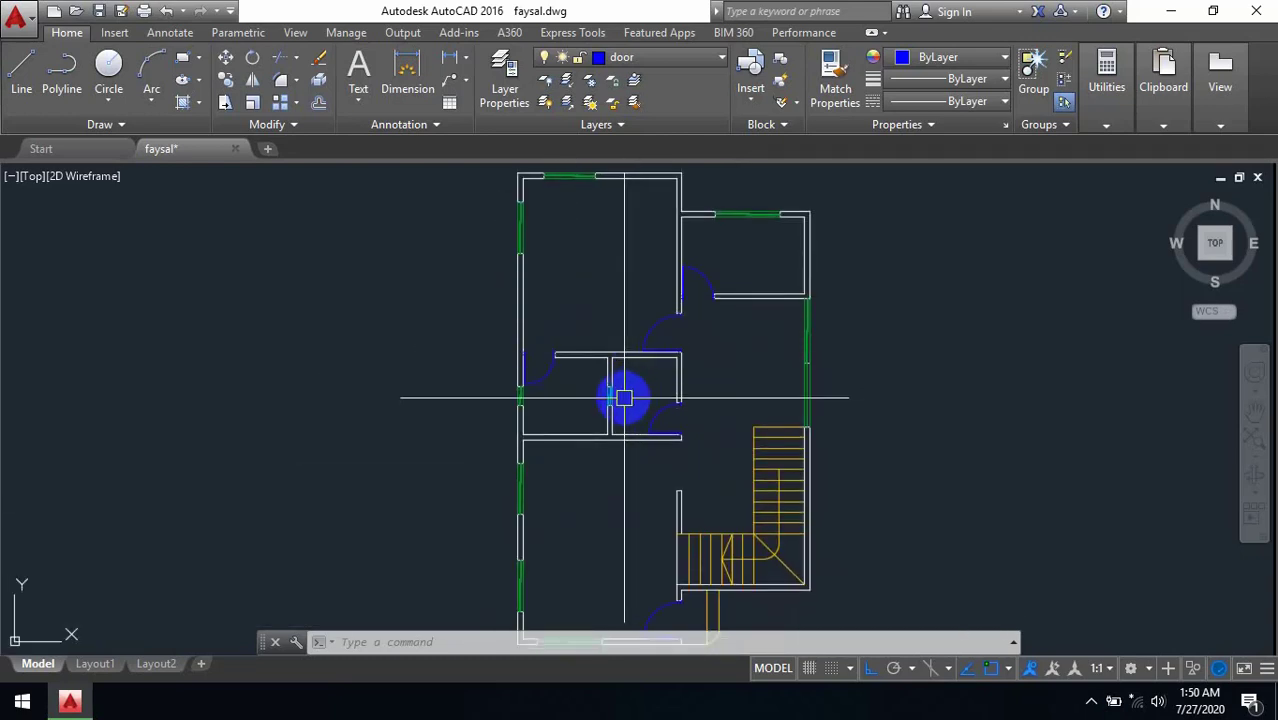
pyautogui.moveTo(613, 265); pyautogui.dragTo(679, 297, button='middle')
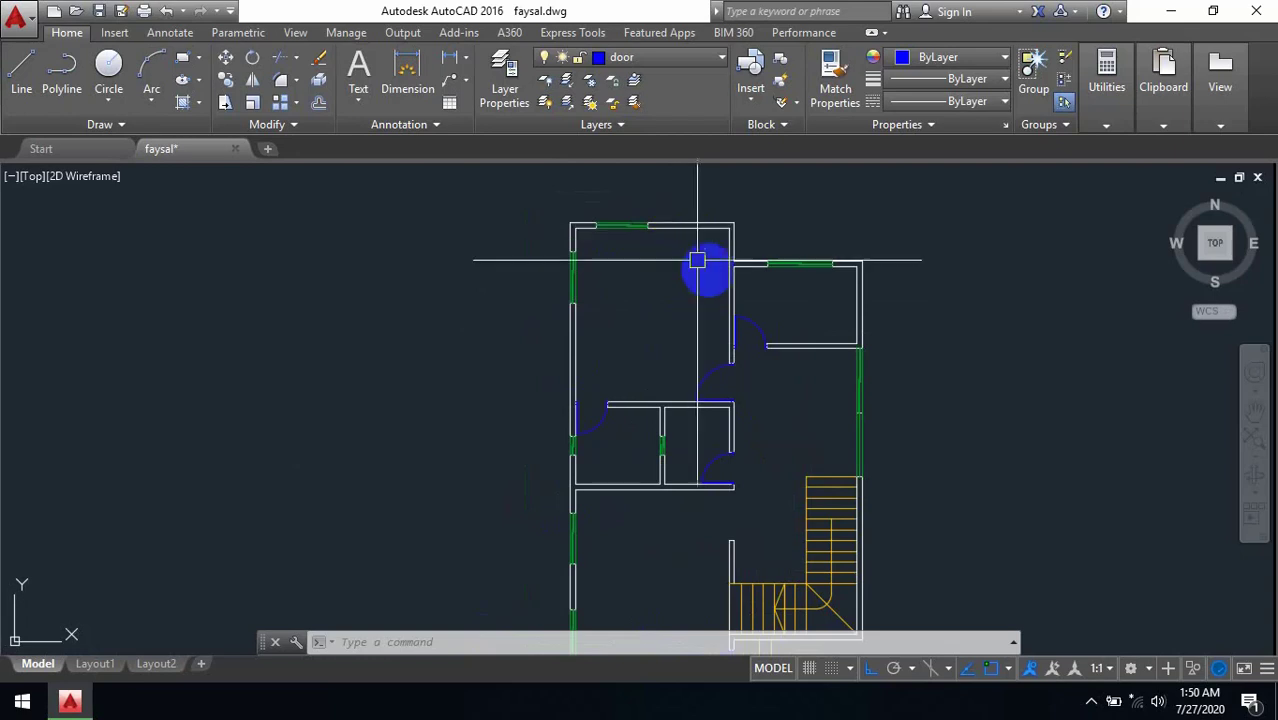
pyautogui.moveTo(648, 388); pyautogui.dragTo(662, 300, button='middle')
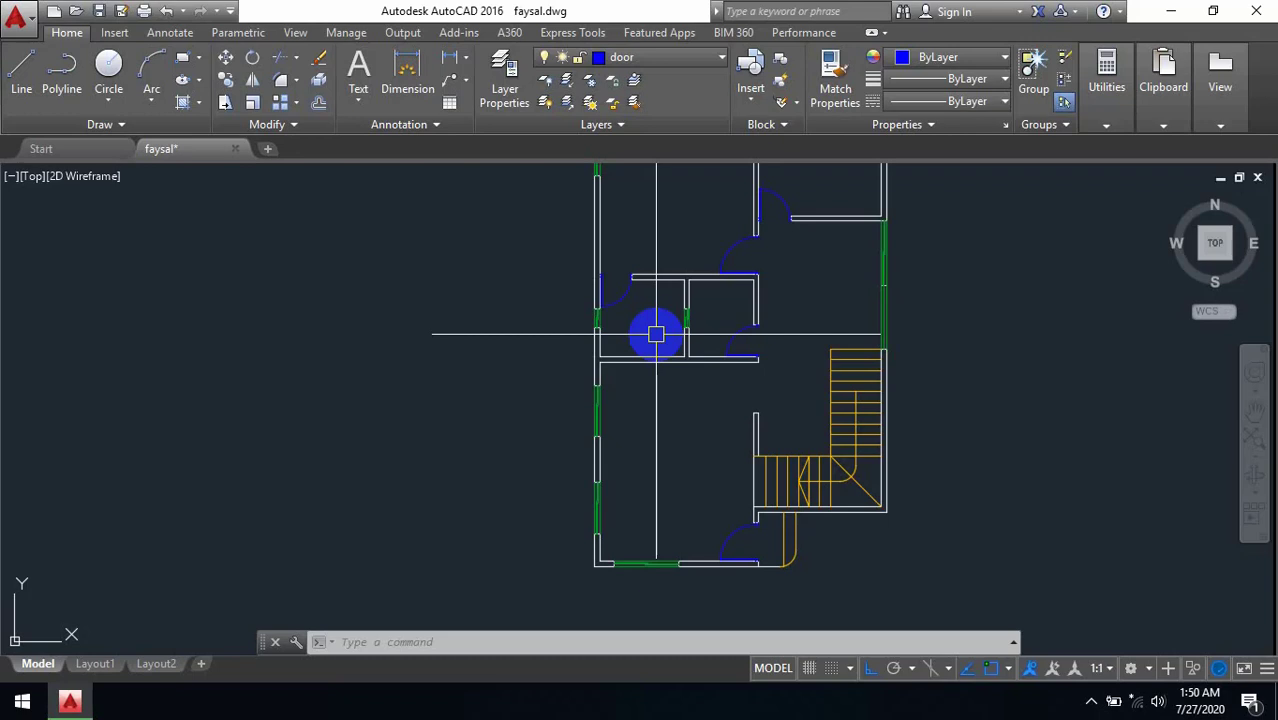
pyautogui.moveTo(656, 334)
pyautogui.mouseDown(button='middle')
pyautogui.moveTo(699, 371)
pyautogui.moveTo(685, 379)
pyautogui.moveTo(656, 285)
pyautogui.moveTo(654, 342)
pyautogui.mouseUp(button='middle')
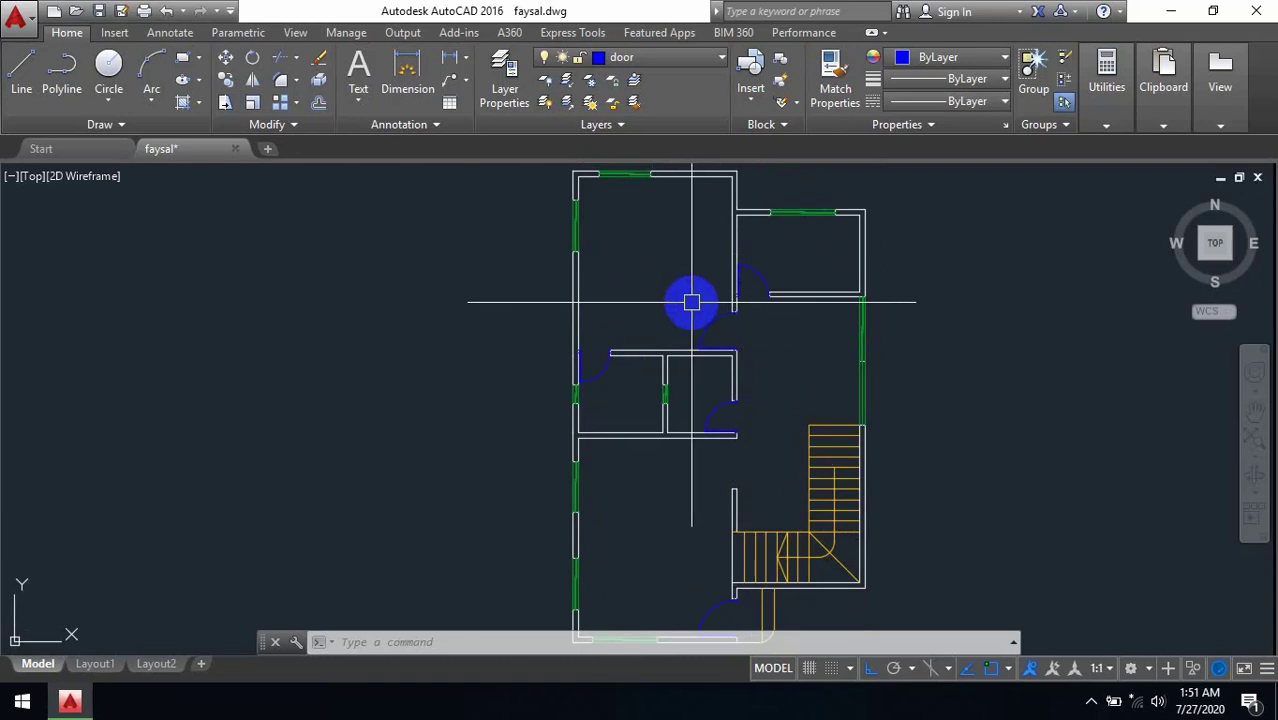
# Open the blocks of Home - Space Planner.dwg in DesignCenter and reposition the palette to free the space beside the floor plan
pyautogui.hotkey('ctrl', '2')
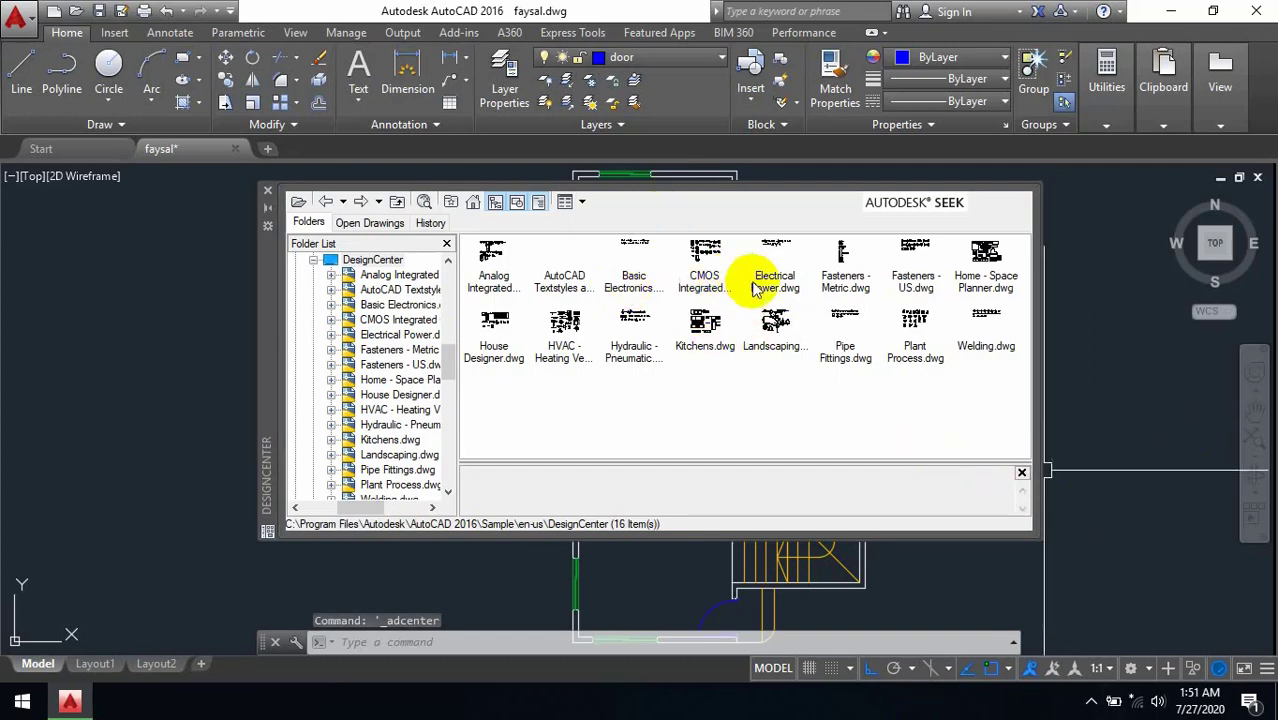
pyautogui.click(976, 284)
pyautogui.doubleClick(985, 258)
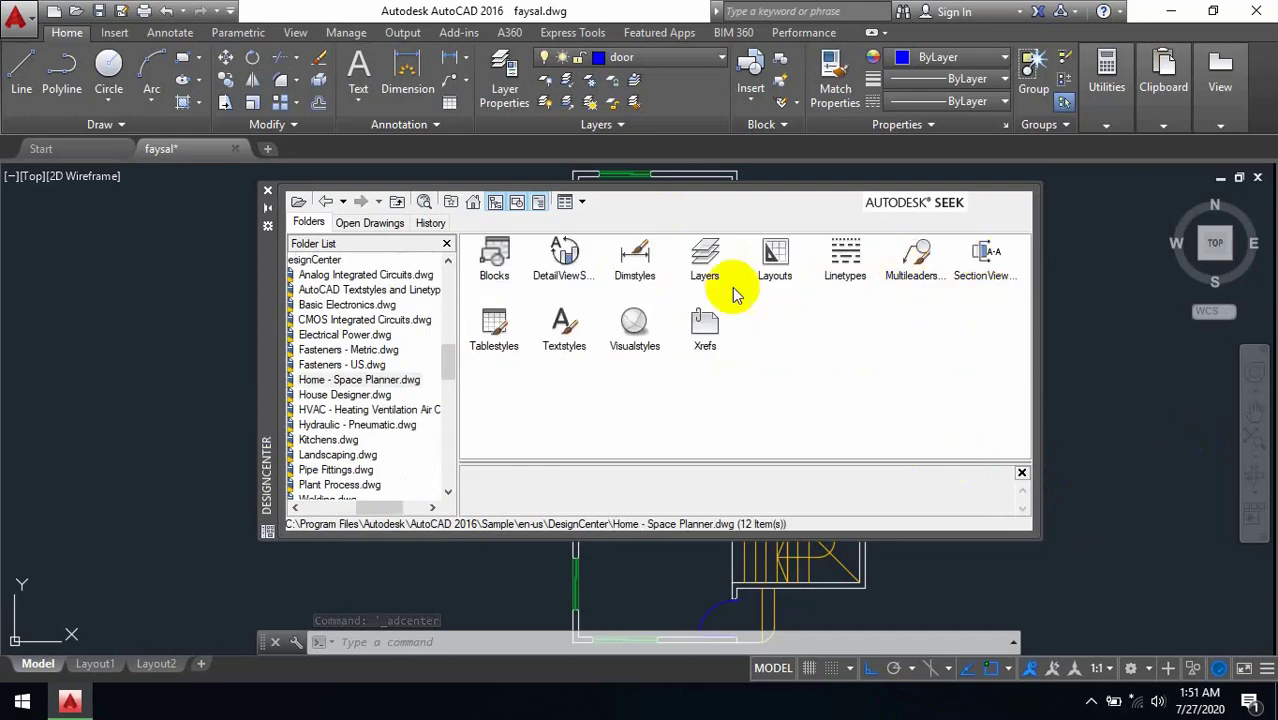
pyautogui.doubleClick(500, 265)
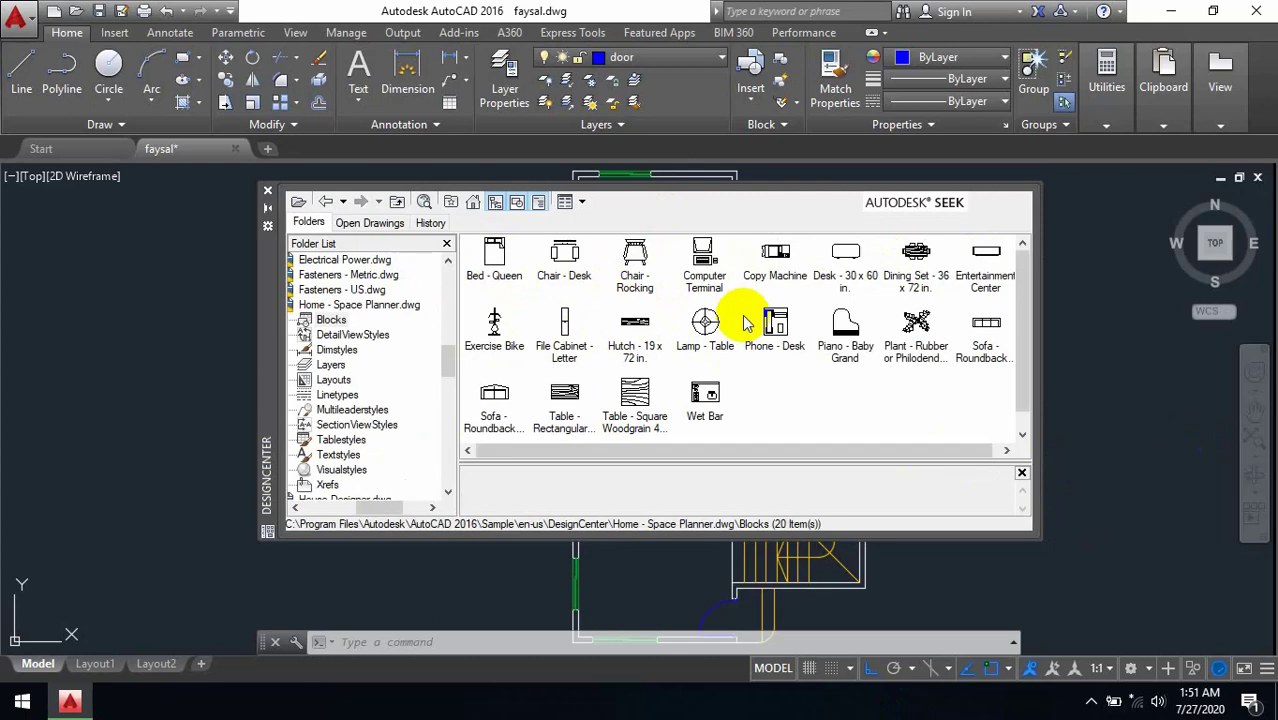
pyautogui.moveTo(272, 305); pyautogui.dragTo(333, 457)
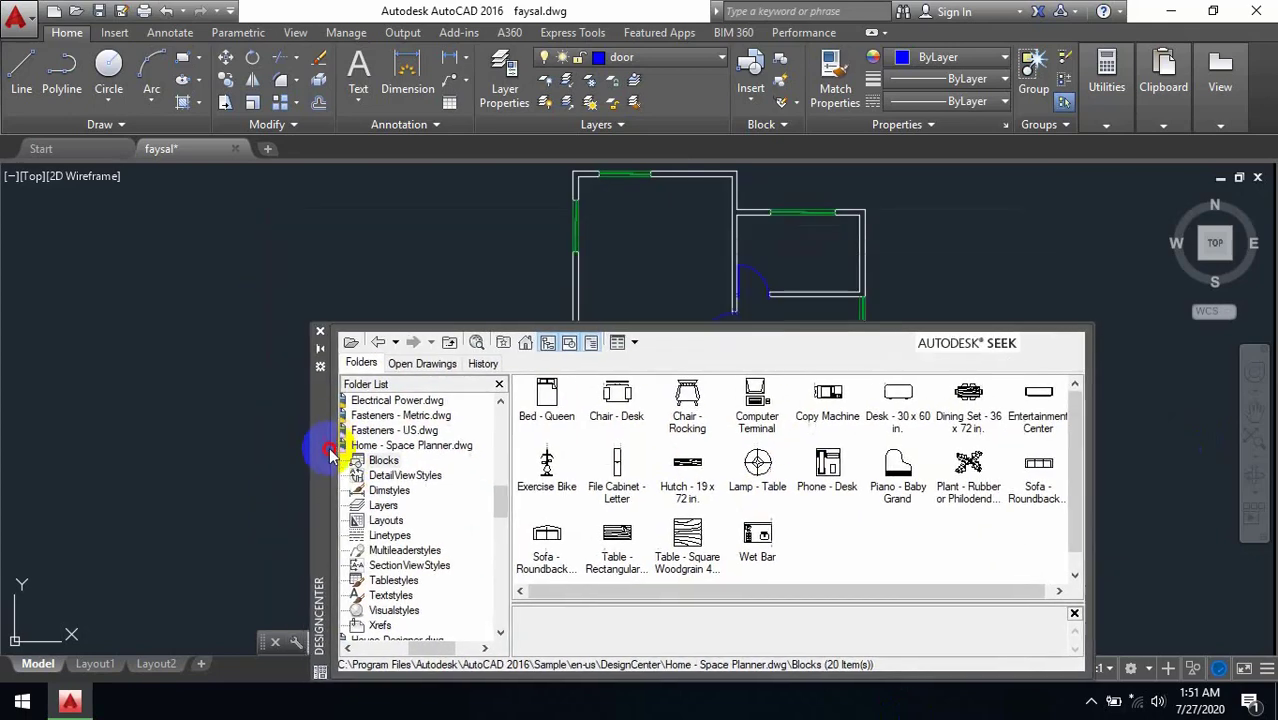
# Insert the Bed - Queen, Chair - Desk and Chair - Rocking blocks into the empty area left of the floor plan
pyautogui.moveTo(560, 418); pyautogui.dragTo(470, 192)
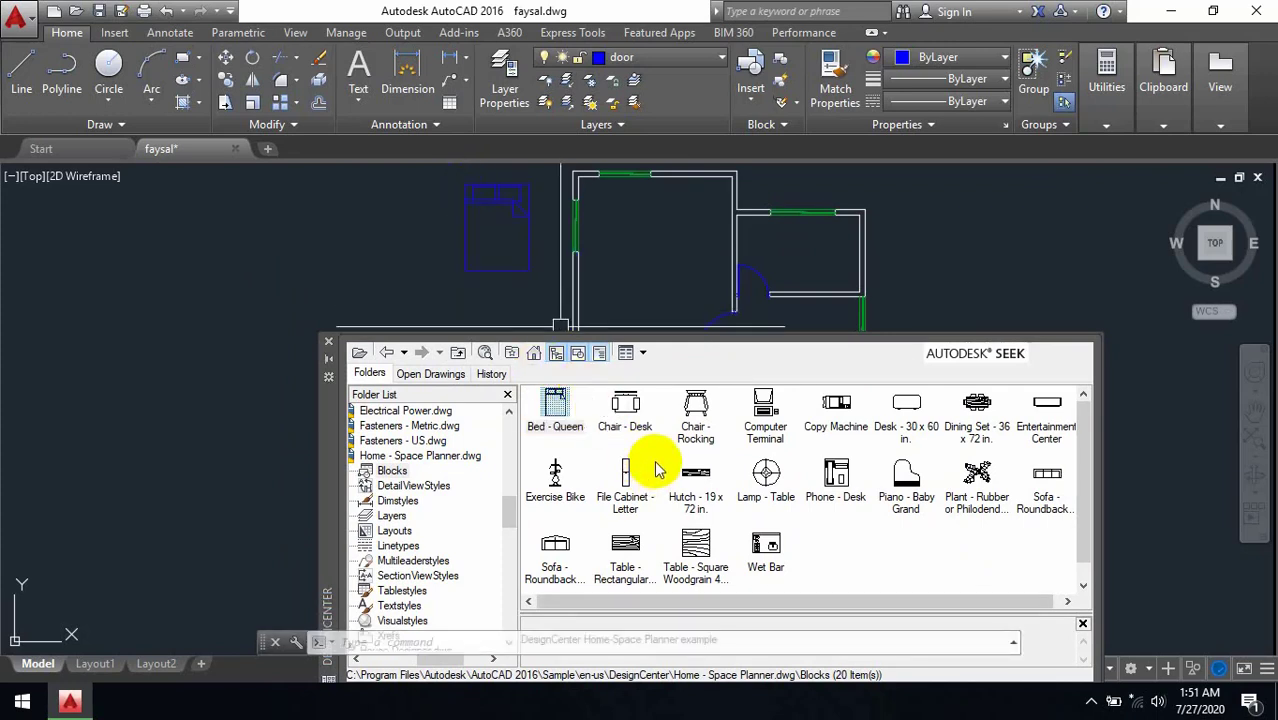
pyautogui.click(622, 408)
pyautogui.moveTo(622, 408)
pyautogui.mouseDown()
pyautogui.moveTo(422, 265)
pyautogui.moveTo(452, 295)
pyautogui.mouseUp()
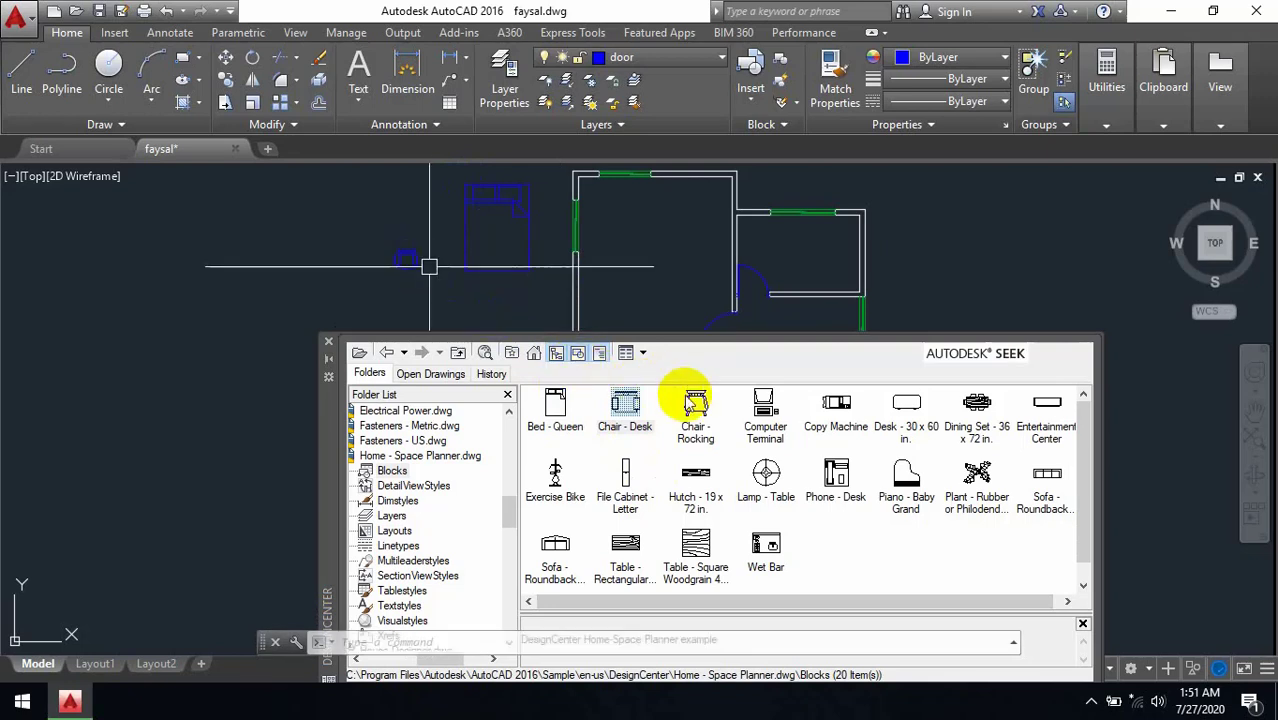
pyautogui.moveTo(695, 405)
pyautogui.mouseDown()
pyautogui.moveTo(642, 337)
pyautogui.moveTo(522, 288)
pyautogui.moveTo(568, 310)
pyautogui.mouseUp()
pyautogui.click(766, 420)
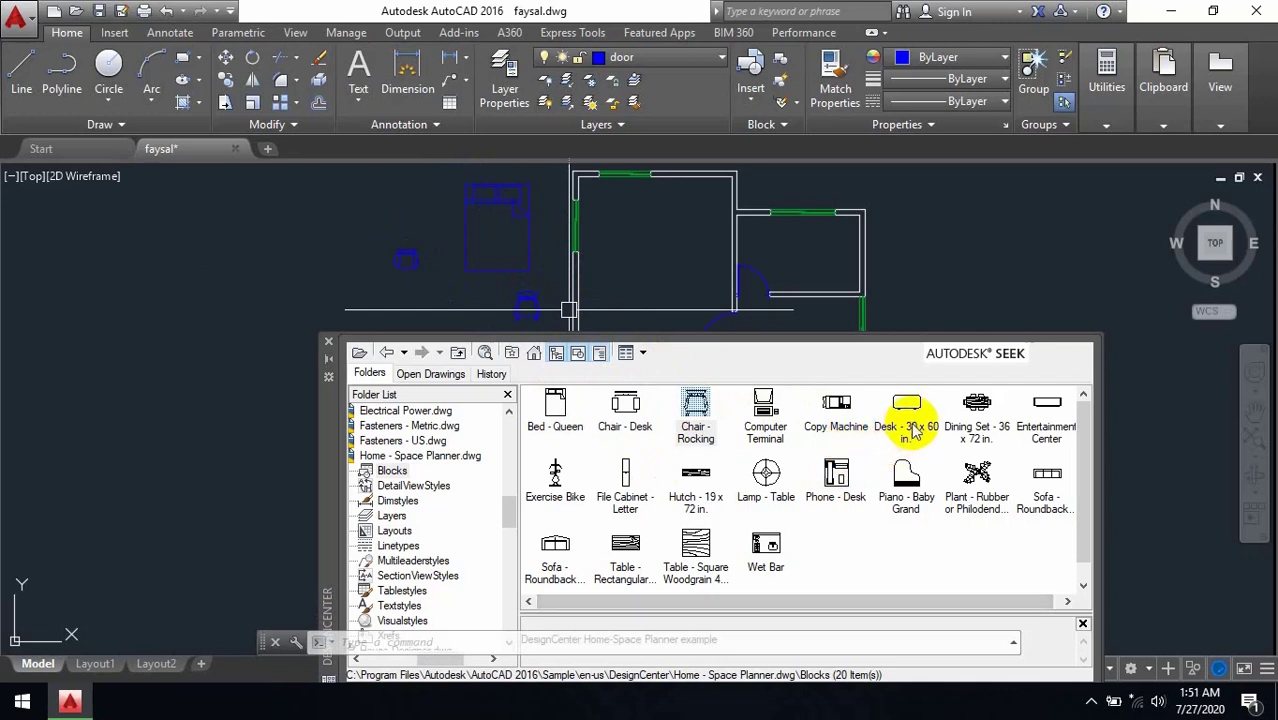
# Place the Desk - 30 x 60 in., Dining Set - 36 x 72 in., Entertainment Center and three-seat Sofa - Roundback blocks left of the floor plan
pyautogui.moveTo(906, 412)
pyautogui.mouseDown()
pyautogui.moveTo(622, 371)
pyautogui.moveTo(406, 211)
pyautogui.mouseUp()
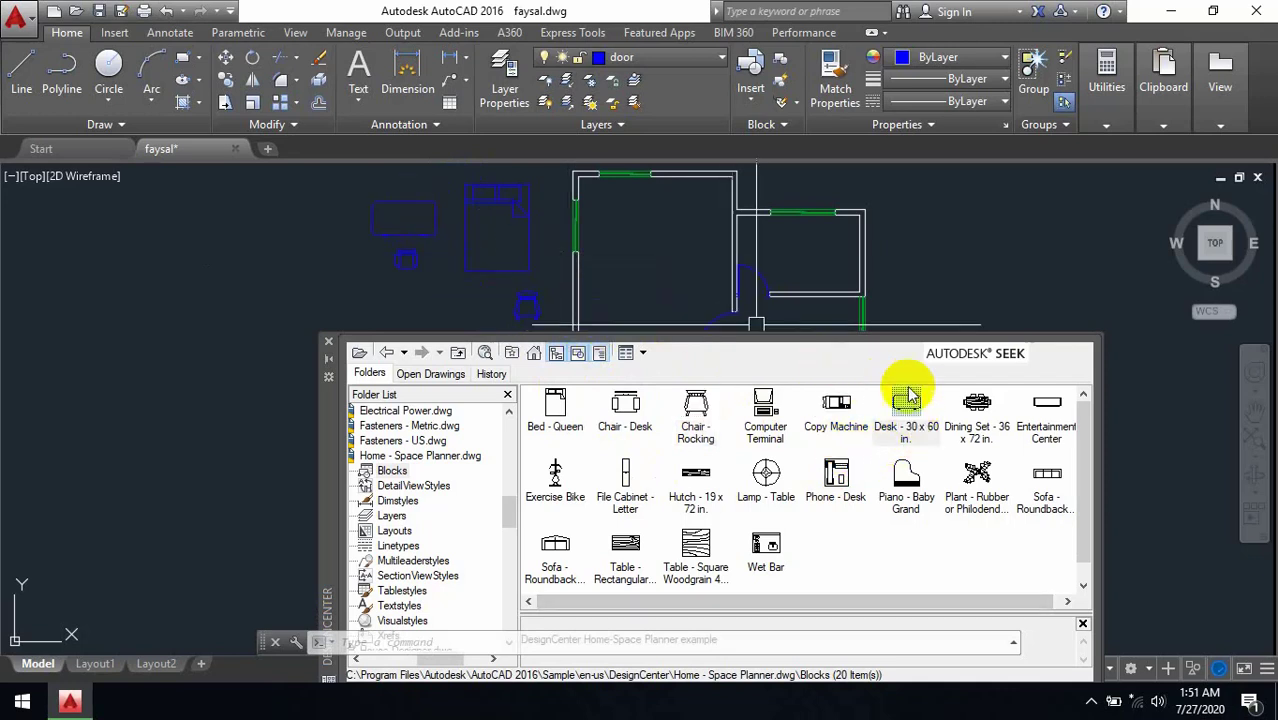
pyautogui.moveTo(977, 405)
pyautogui.mouseDown()
pyautogui.moveTo(903, 405)
pyautogui.moveTo(479, 257)
pyautogui.moveTo(292, 258)
pyautogui.mouseUp()
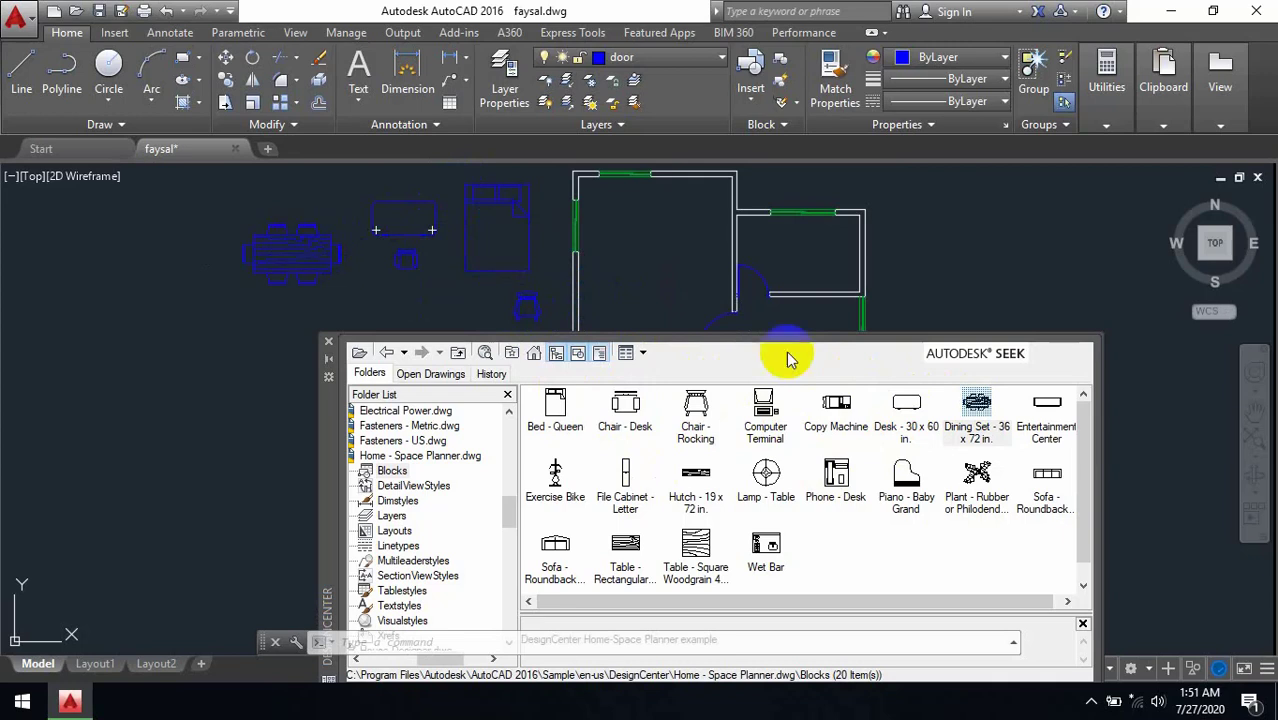
pyautogui.moveTo(1055, 410)
pyautogui.mouseDown()
pyautogui.moveTo(422, 314)
pyautogui.moveTo(228, 314)
pyautogui.moveTo(238, 320)
pyautogui.mouseUp()
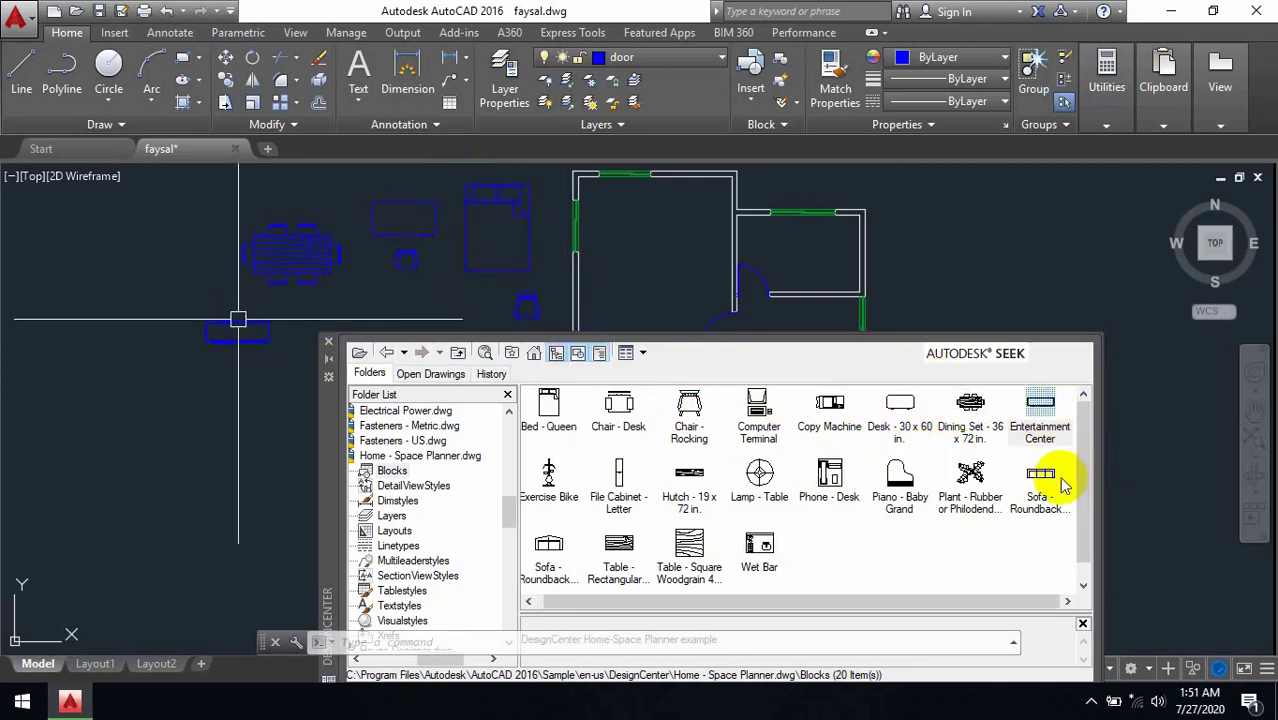
pyautogui.moveTo(1050, 483)
pyautogui.mouseDown()
pyautogui.moveTo(351, 399)
pyautogui.moveTo(251, 414)
pyautogui.moveTo(288, 410)
pyautogui.mouseUp()
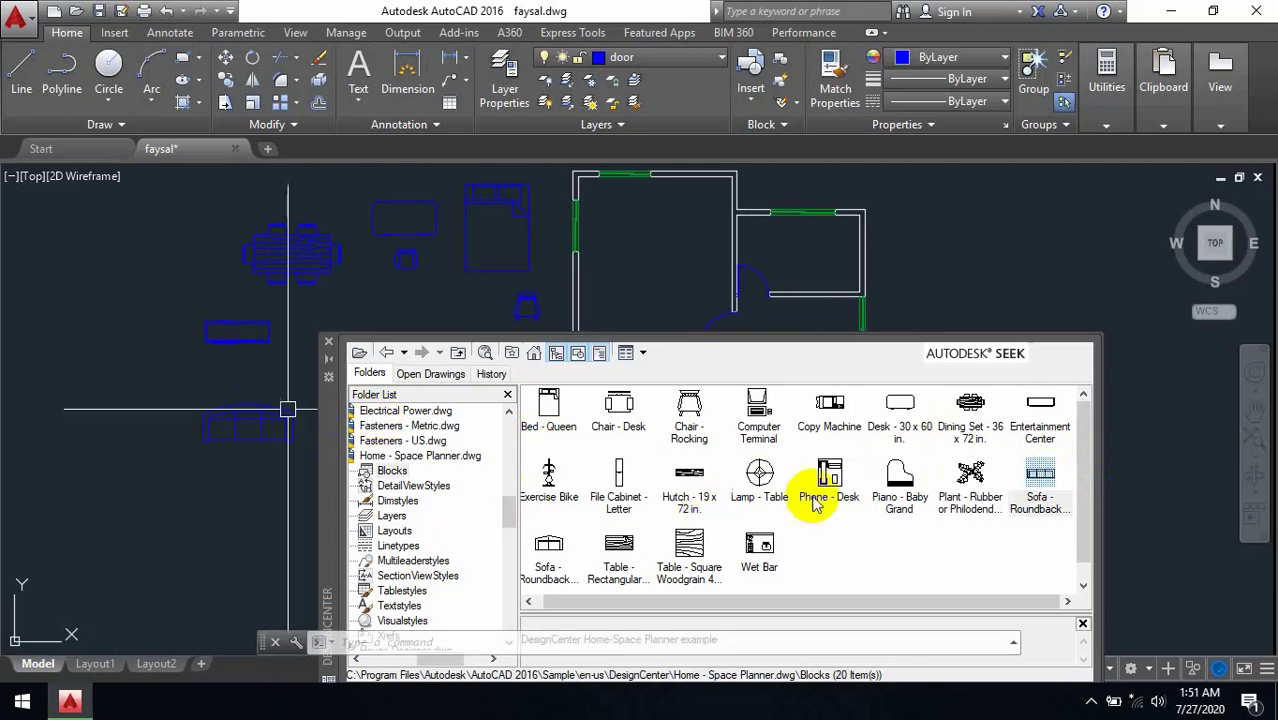
# Add the Plant - Rubber or Philodendron, Piano - Baby Grand and two-seat Sofa - Roundback blocks beside the other furniture
pyautogui.moveTo(980, 485)
pyautogui.mouseDown()
pyautogui.moveTo(832, 512)
pyautogui.moveTo(244, 372)
pyautogui.mouseUp()
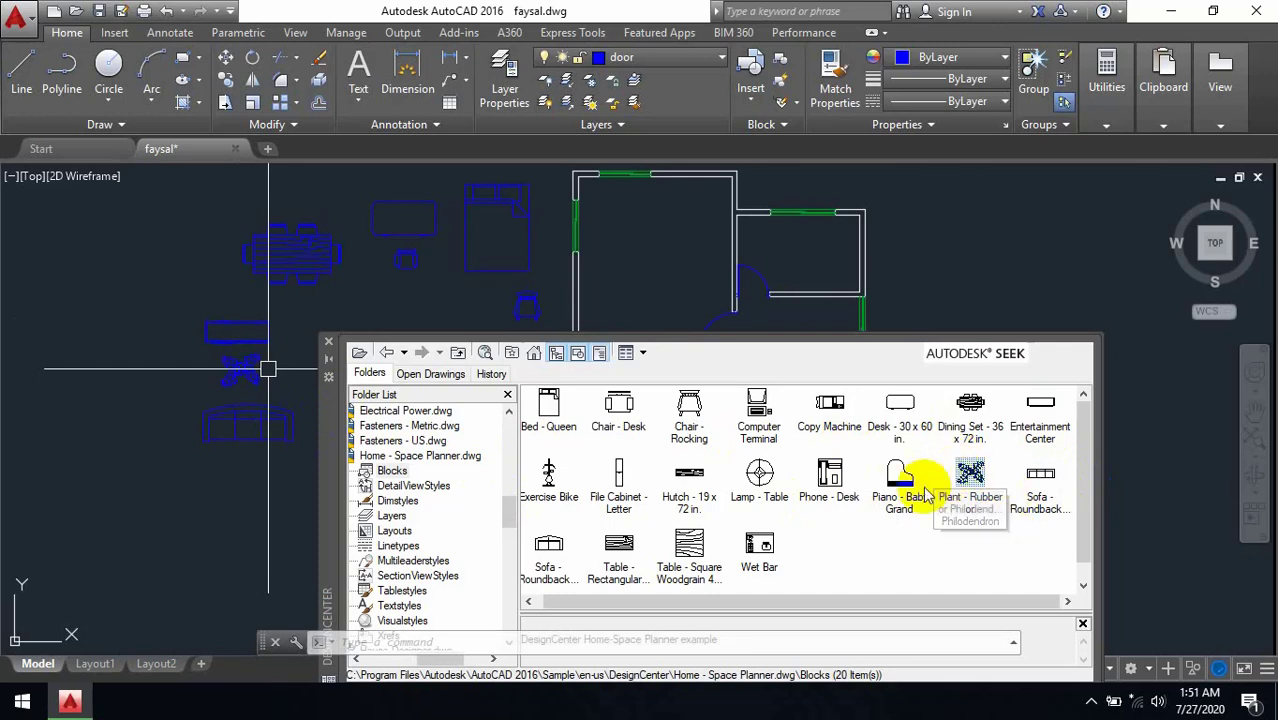
pyautogui.moveTo(897, 515)
pyautogui.mouseDown()
pyautogui.moveTo(896, 470)
pyautogui.moveTo(519, 449)
pyautogui.moveTo(130, 312)
pyautogui.mouseUp()
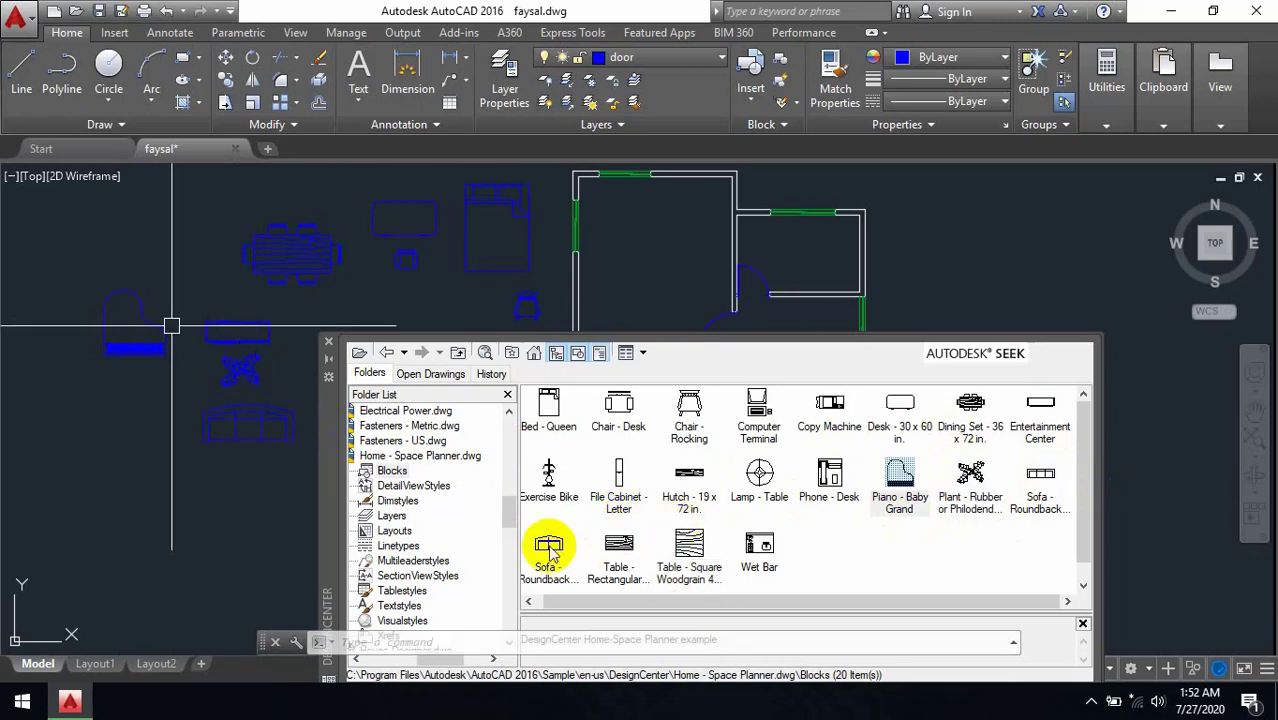
pyautogui.moveTo(548, 553)
pyautogui.mouseDown()
pyautogui.moveTo(265, 551)
pyautogui.moveTo(241, 510)
pyautogui.mouseUp()
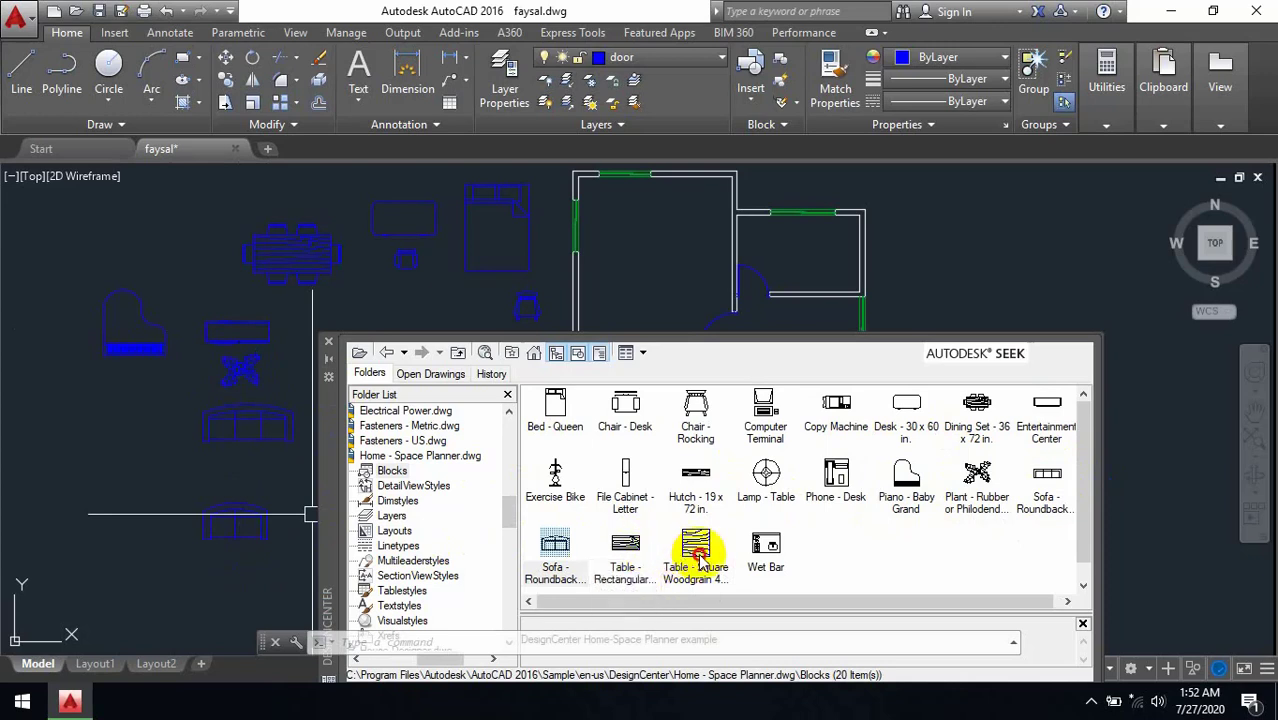
# Insert the square woodgrain table and the rectangular woodgrain table blocks side by side near the two sofas
pyautogui.moveTo(699, 560)
pyautogui.mouseDown()
pyautogui.moveTo(213, 480)
pyautogui.moveTo(191, 461)
pyautogui.mouseUp()
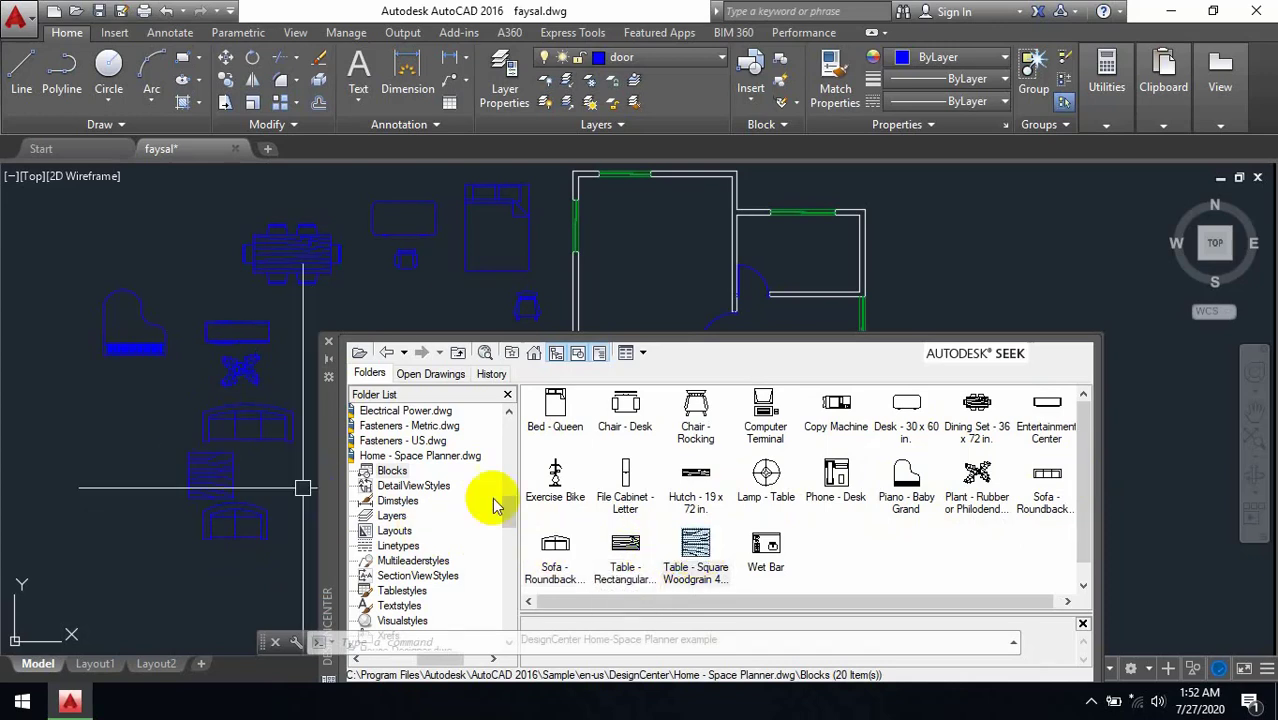
pyautogui.moveTo(625, 545)
pyautogui.mouseDown()
pyautogui.moveTo(335, 512)
pyautogui.moveTo(115, 460)
pyautogui.mouseUp()
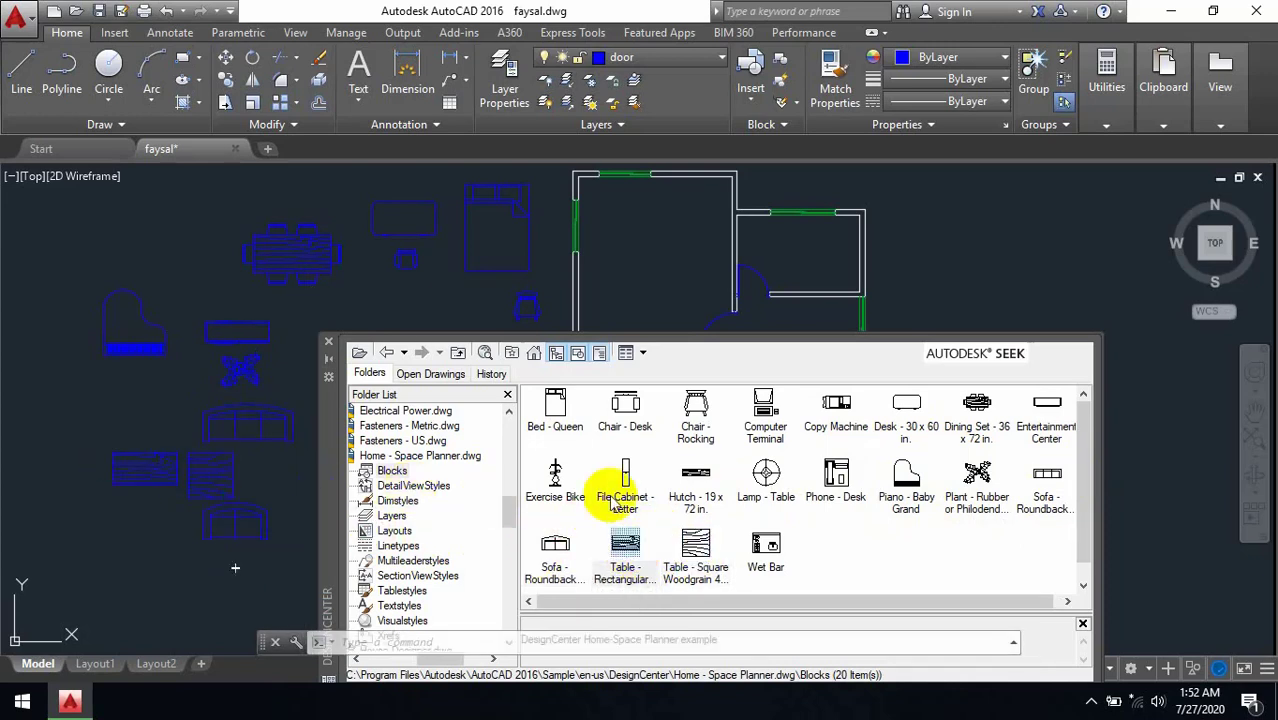
pyautogui.moveTo(765, 543); pyautogui.dragTo(770, 540)
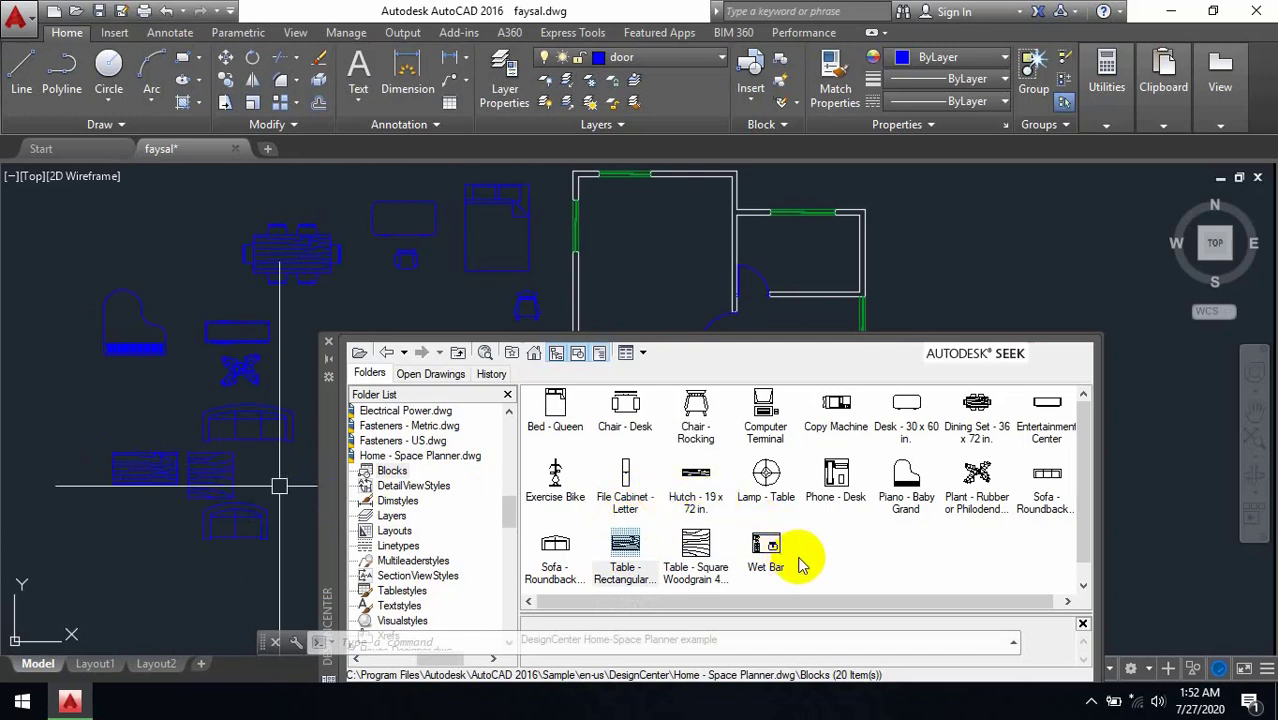
# Insert the Lamp - Table and File Cabinet - Letter blocks above the piano, and close DesignCenter
pyautogui.moveTo(766, 485)
pyautogui.mouseDown()
pyautogui.moveTo(257, 385)
pyautogui.moveTo(175, 244)
pyautogui.mouseUp()
pyautogui.click(630, 500)
pyautogui.moveTo(633, 505)
pyautogui.mouseDown()
pyautogui.moveTo(401, 439)
pyautogui.moveTo(148, 262)
pyautogui.moveTo(128, 226)
pyautogui.mouseUp()
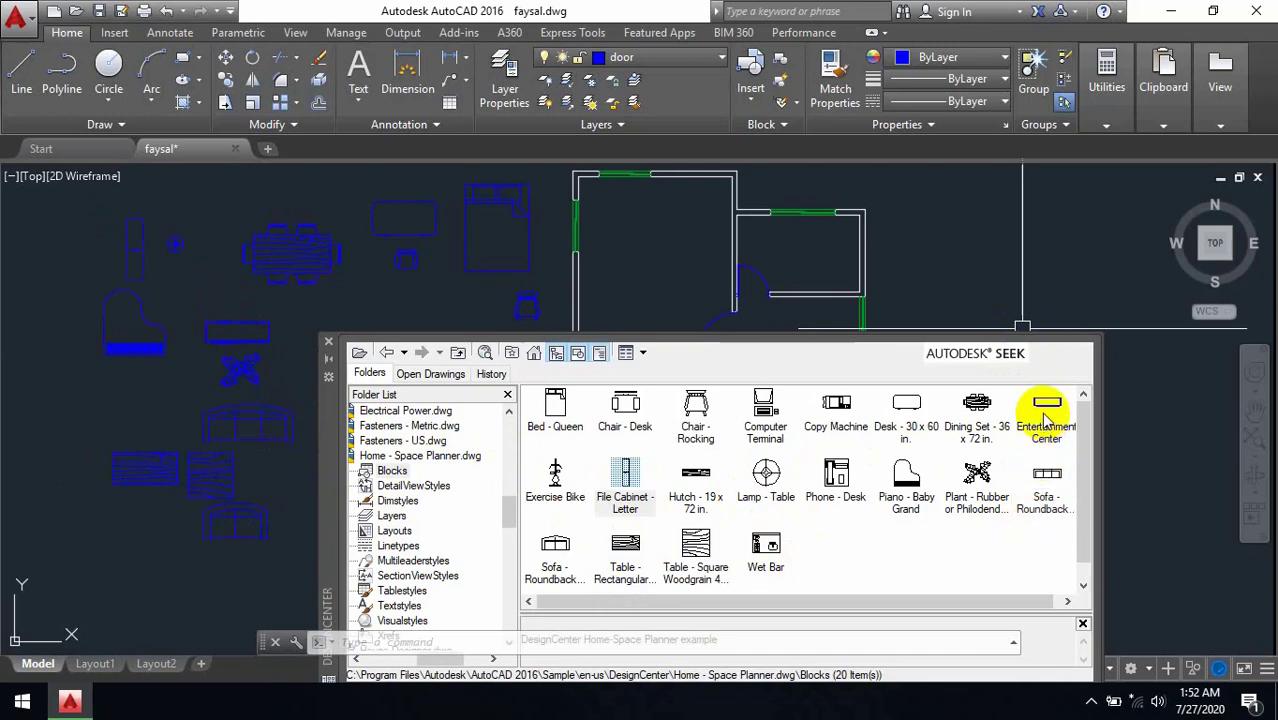
pyautogui.click(328, 345)
# Assign all the inserted furniture blocks beside the floor plan to the "furnirure layout" layer
pyautogui.scroll(-3, 560, 525)
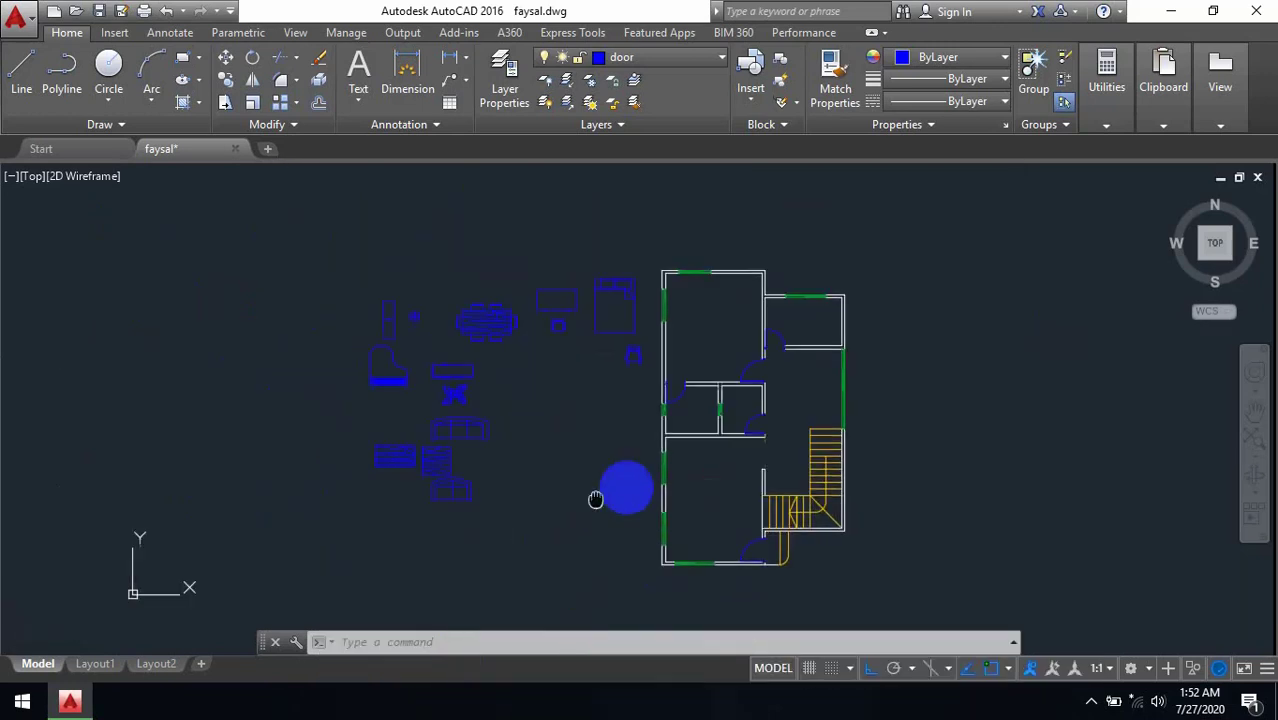
pyautogui.scroll(2, 665, 228)
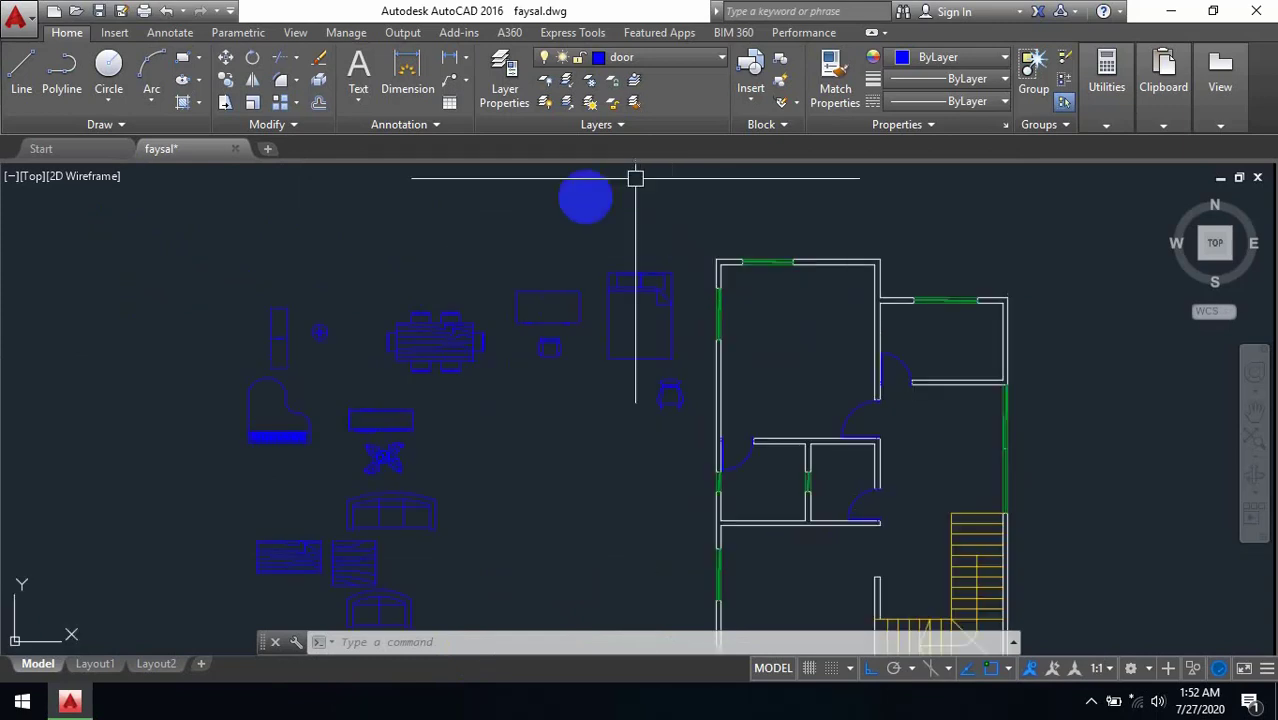
pyautogui.click(708, 60)
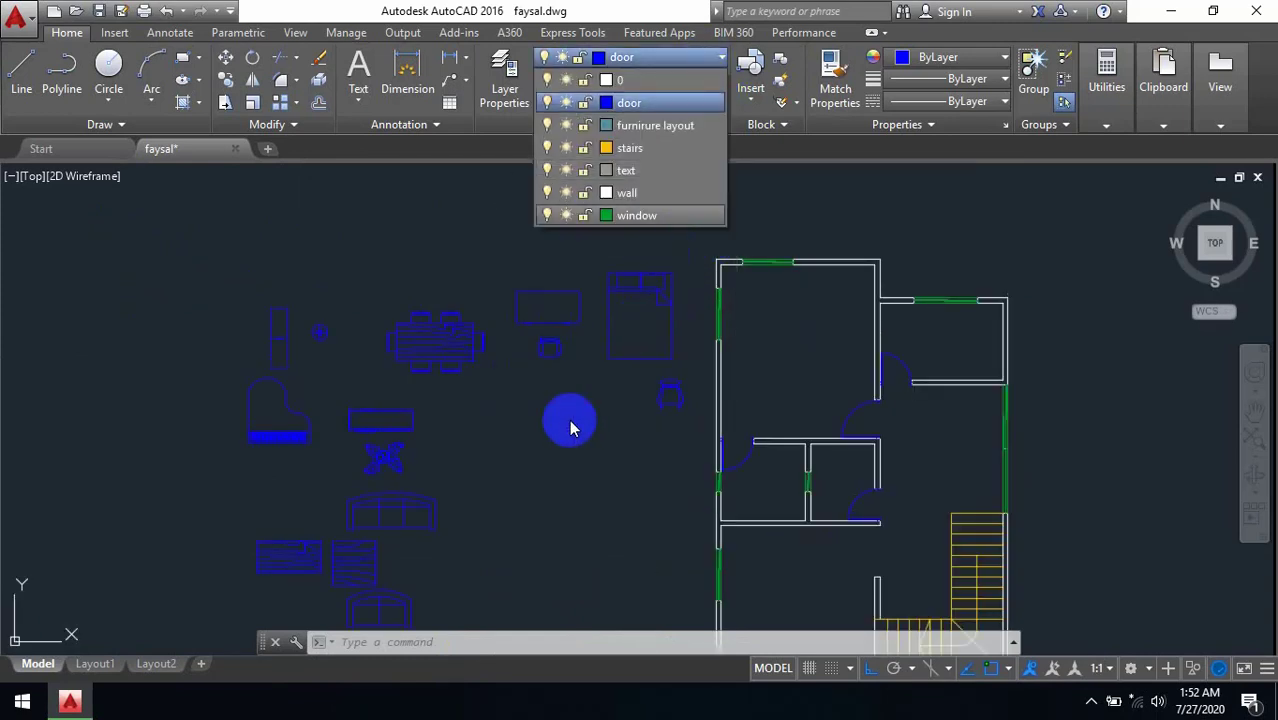
pyautogui.click(616, 446)
pyautogui.moveTo(617, 447); pyautogui.dragTo(703, 401, button='middle')
pyautogui.scroll(-2, 731, 352)
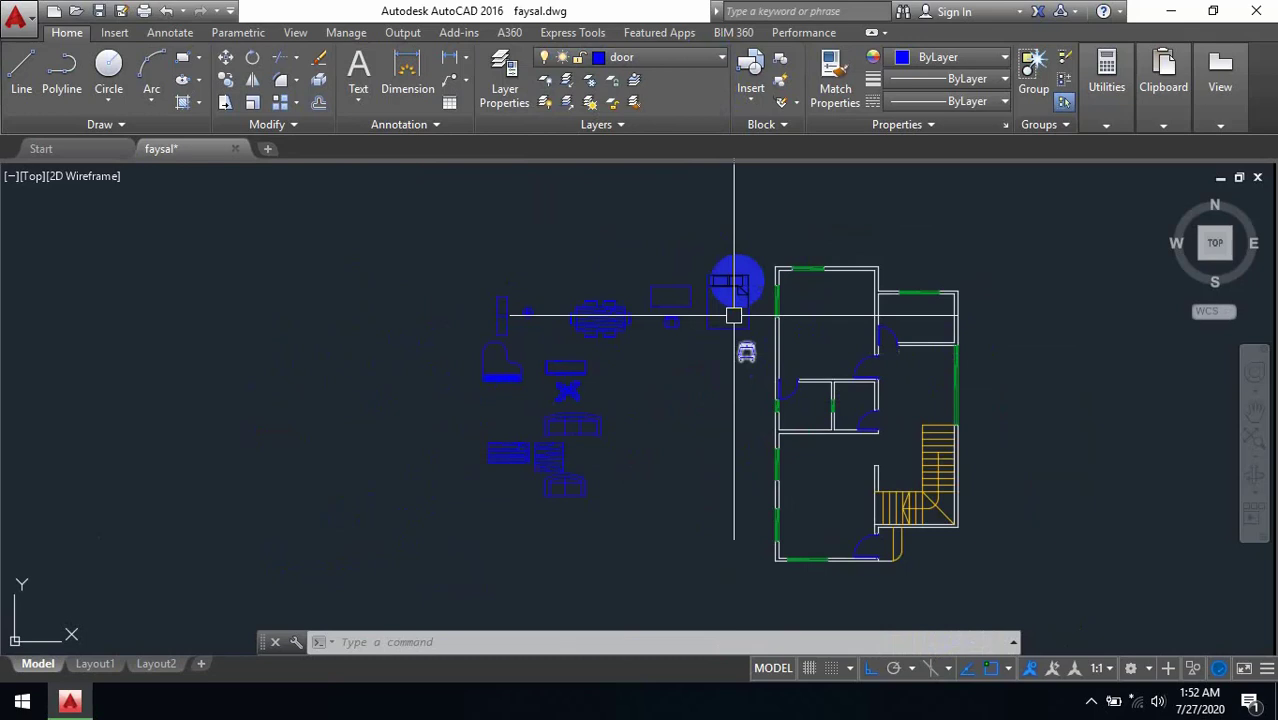
pyautogui.click(759, 249)
pyautogui.click(400, 523)
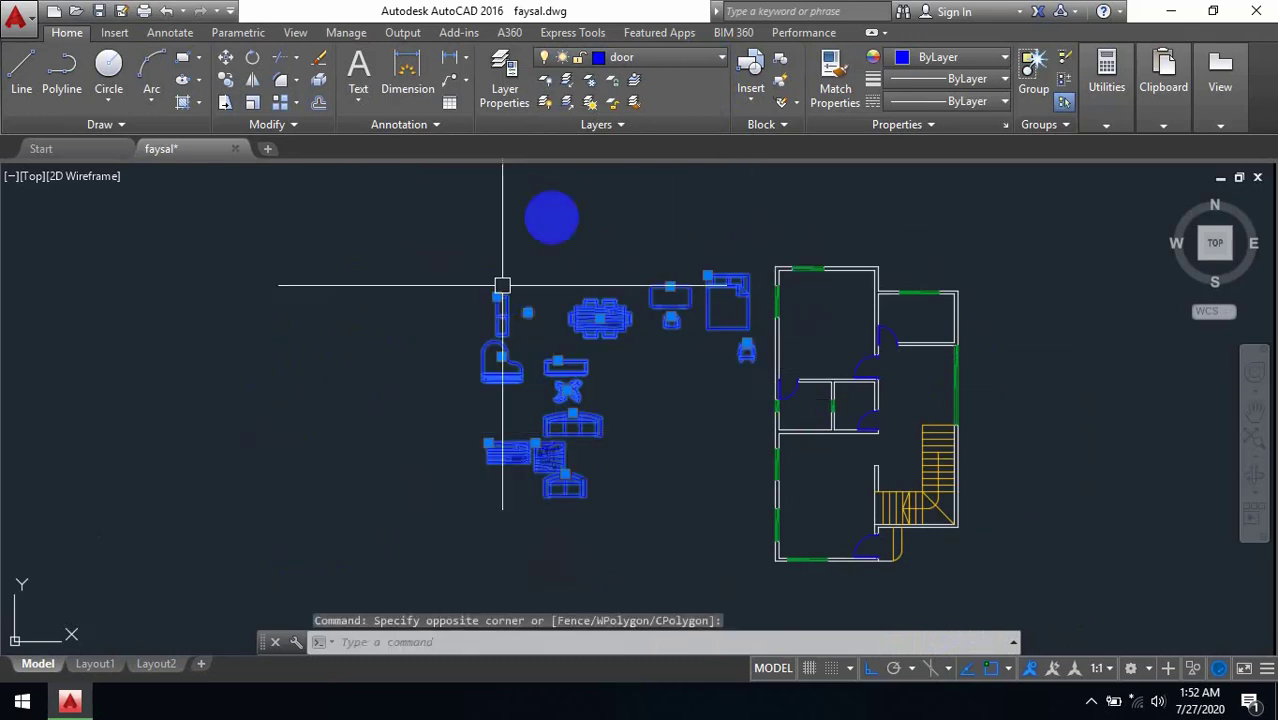
pyautogui.click(693, 60)
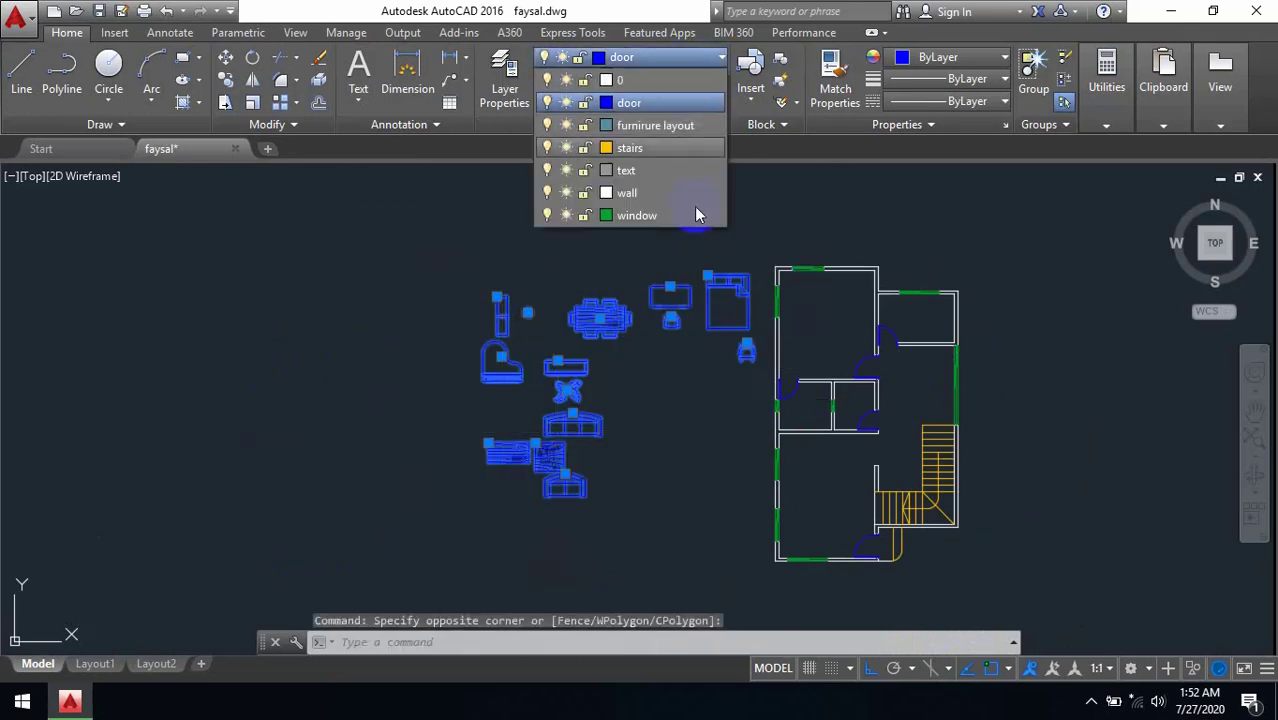
pyautogui.click(678, 127)
pyautogui.press('Escape')
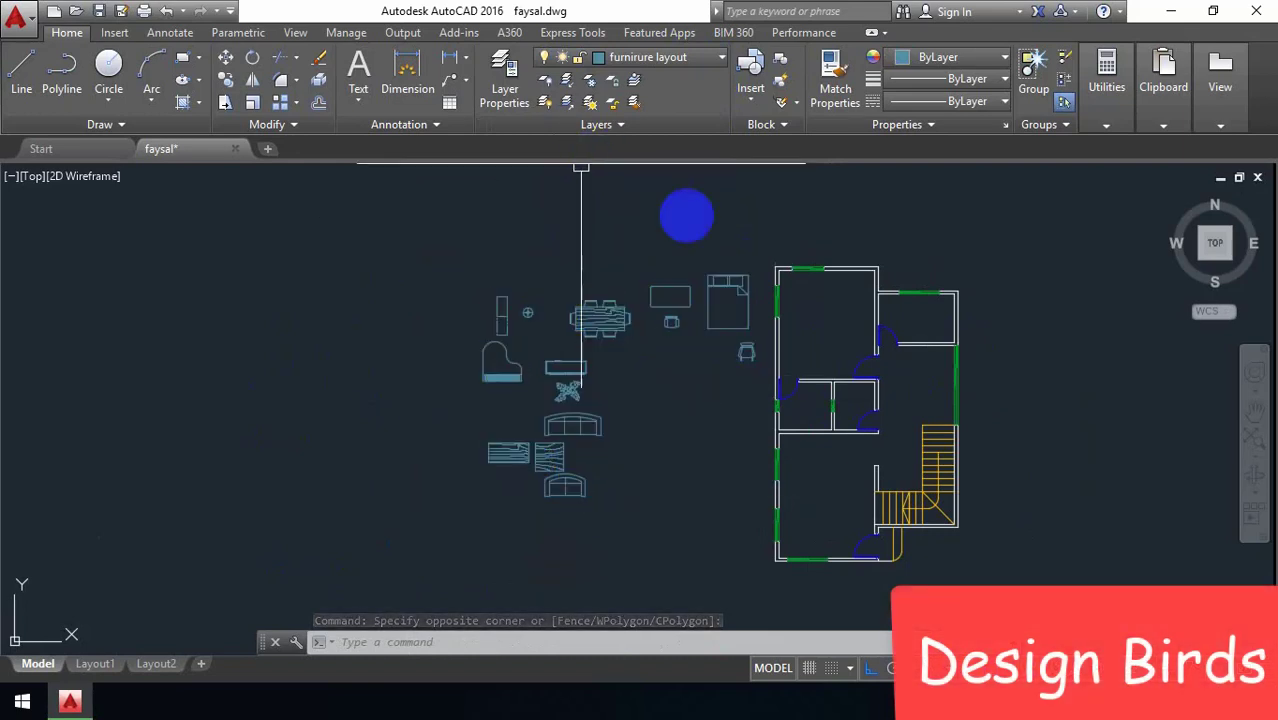
# Make "furnirure layout" the current layer
pyautogui.click(664, 57)
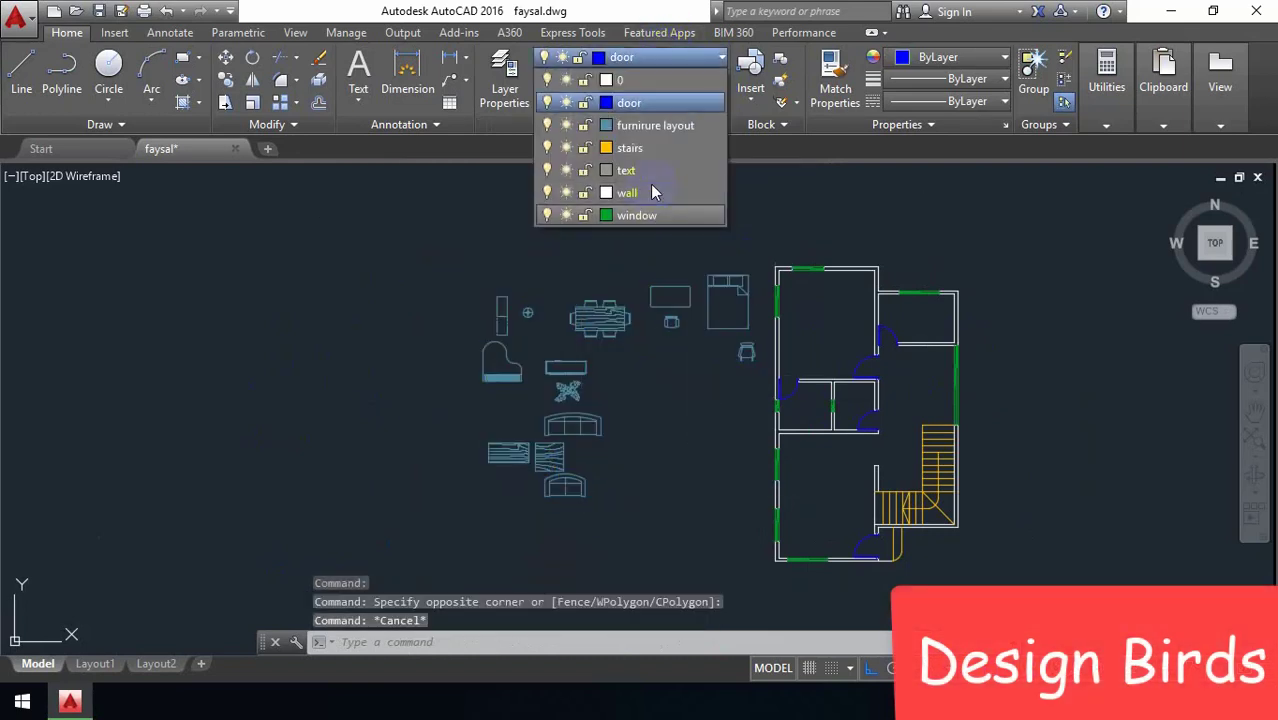
pyautogui.click(656, 130)
pyautogui.press('Escape')
# Move the double bed block into the upper-left bedroom of the floor plan, with its headboard near the top wall
pyautogui.moveTo(667, 415); pyautogui.dragTo(563, 429, button='middle')
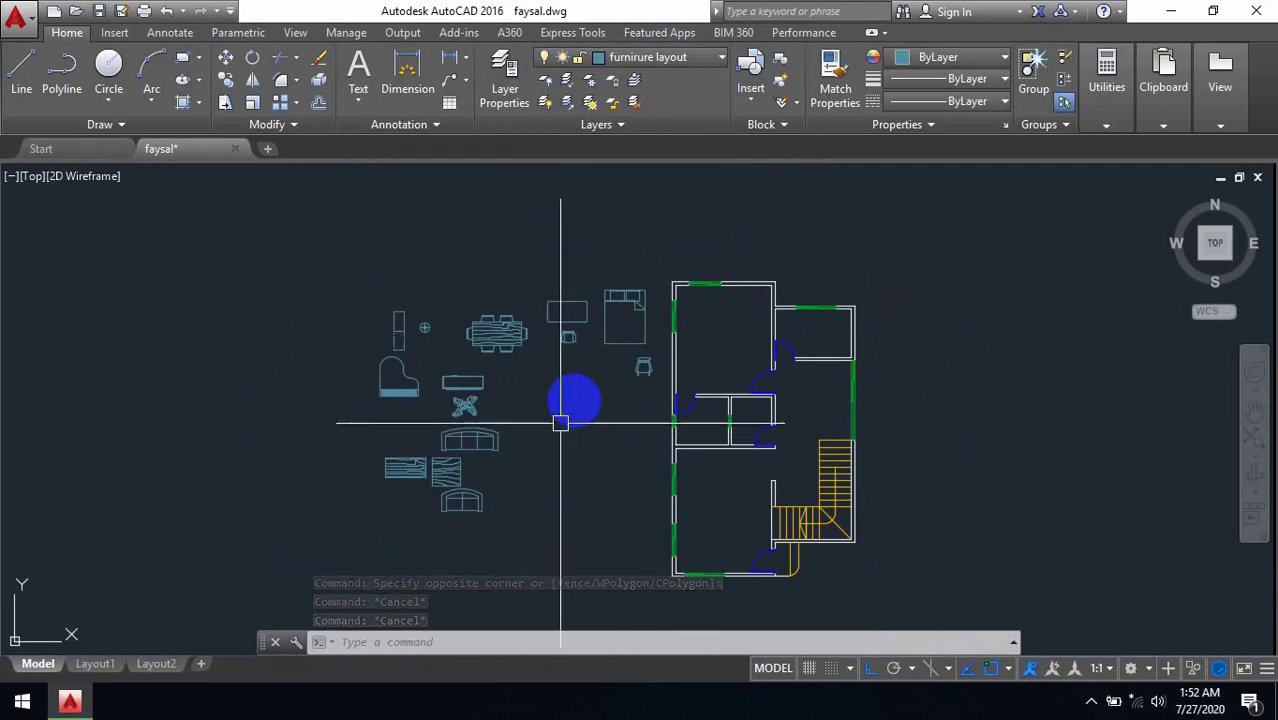
pyautogui.moveTo(562, 423); pyautogui.dragTo(540, 421, button='middle')
pyautogui.scroll(5, 575, 350)
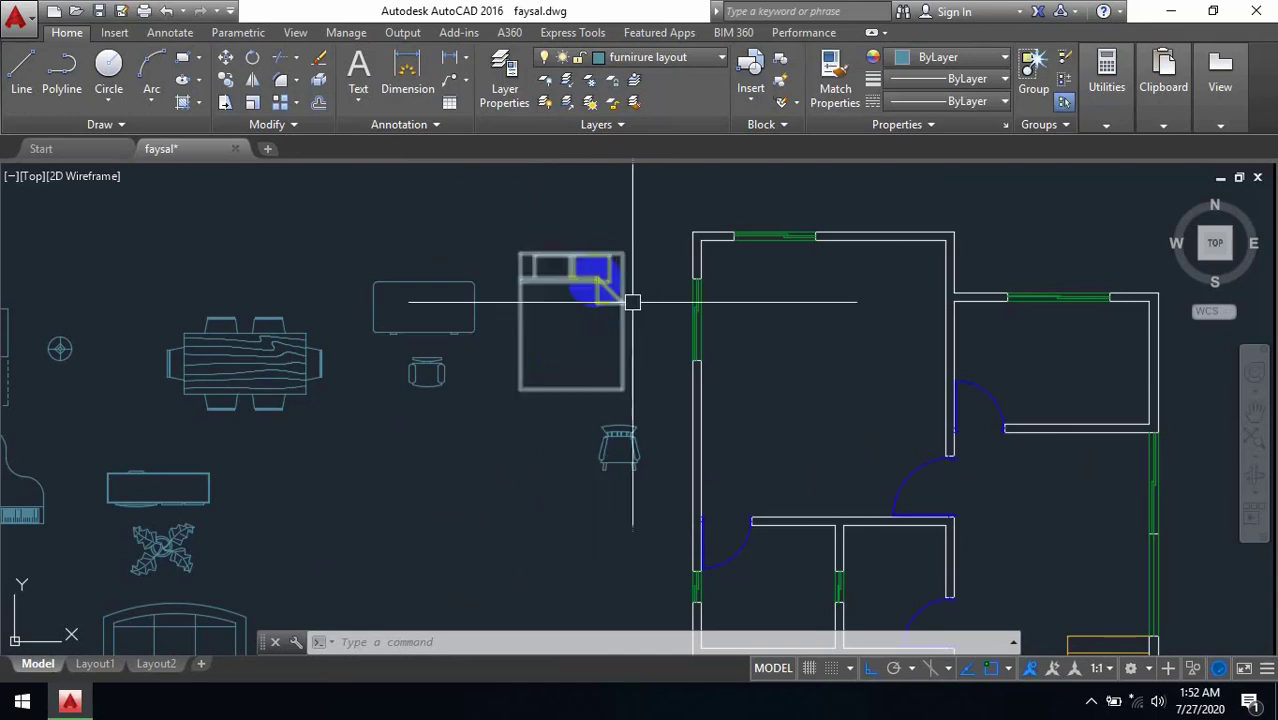
pyautogui.click(597, 289)
pyautogui.click(519, 253)
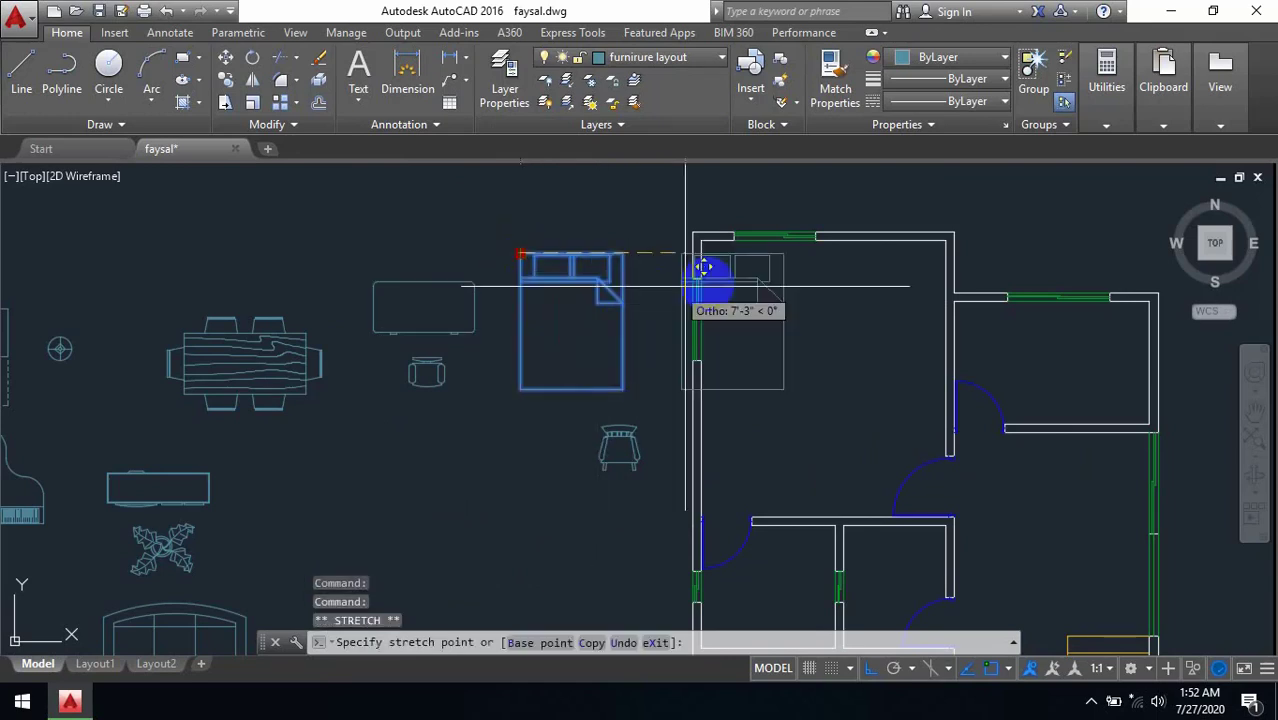
pyautogui.moveTo(727, 260); pyautogui.dragTo(727, 314, button='middle')
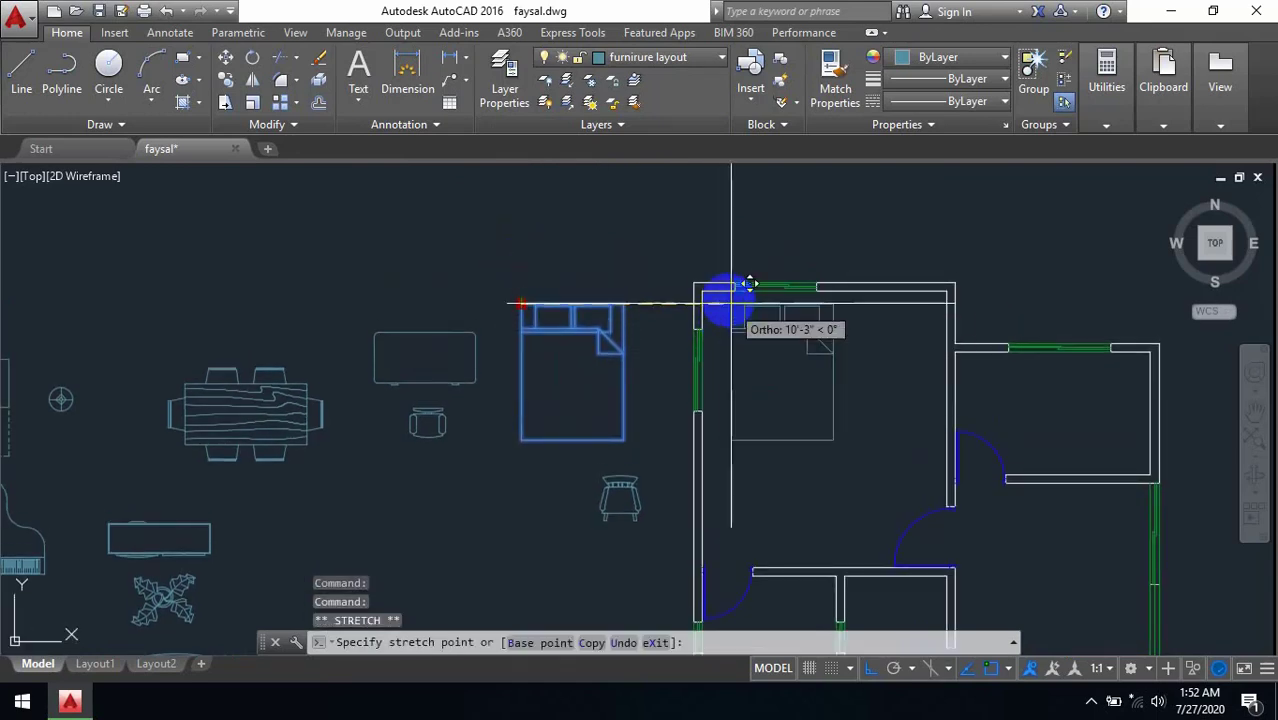
pyautogui.scroll(4, 736, 280)
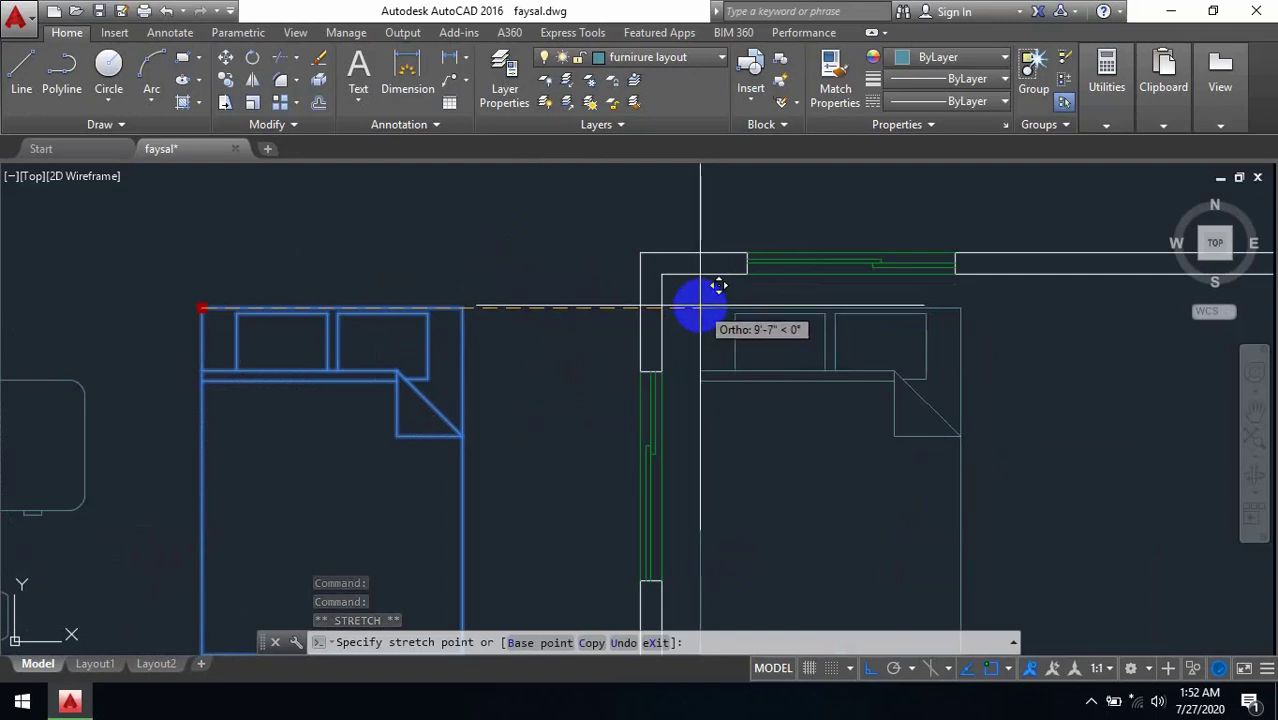
pyautogui.click(702, 300)
pyautogui.scroll(-4, 797, 408)
pyautogui.moveTo(791, 394); pyautogui.dragTo(770, 318, button='middle')
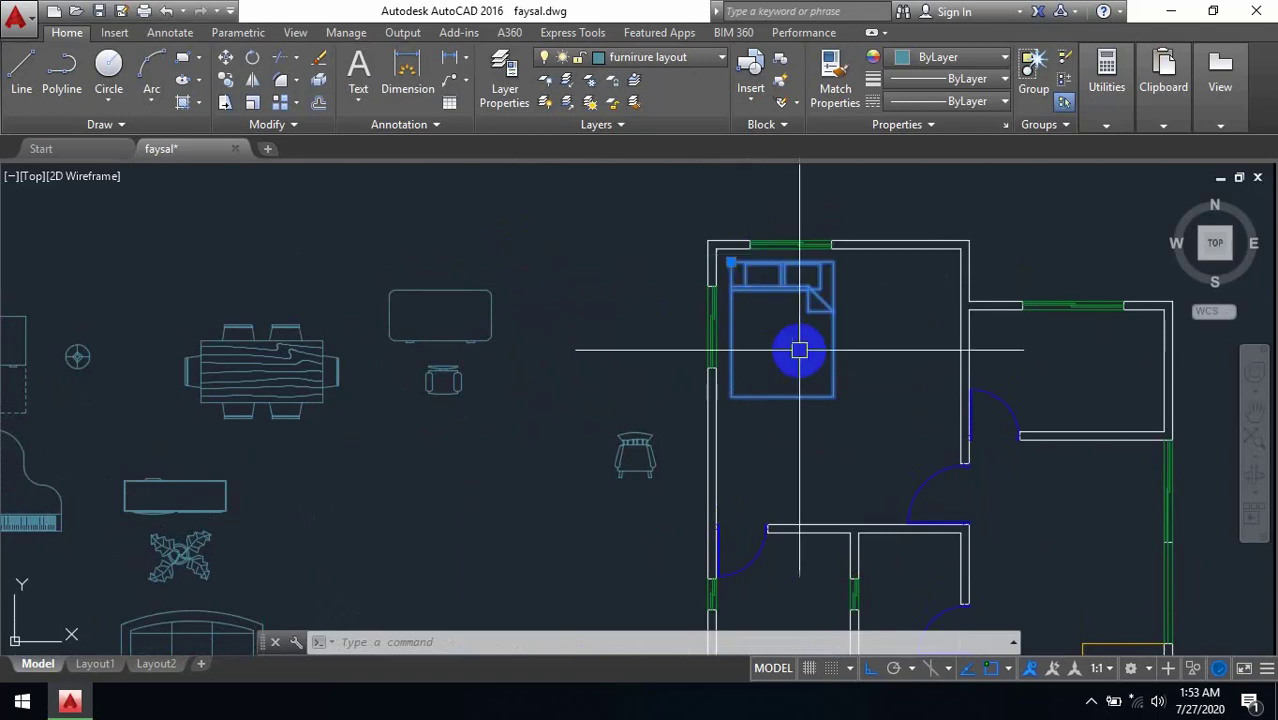
pyautogui.moveTo(864, 374)
pyautogui.mouseDown(button='middle')
pyautogui.moveTo(742, 342)
pyautogui.moveTo(754, 381)
pyautogui.mouseUp(button='middle')
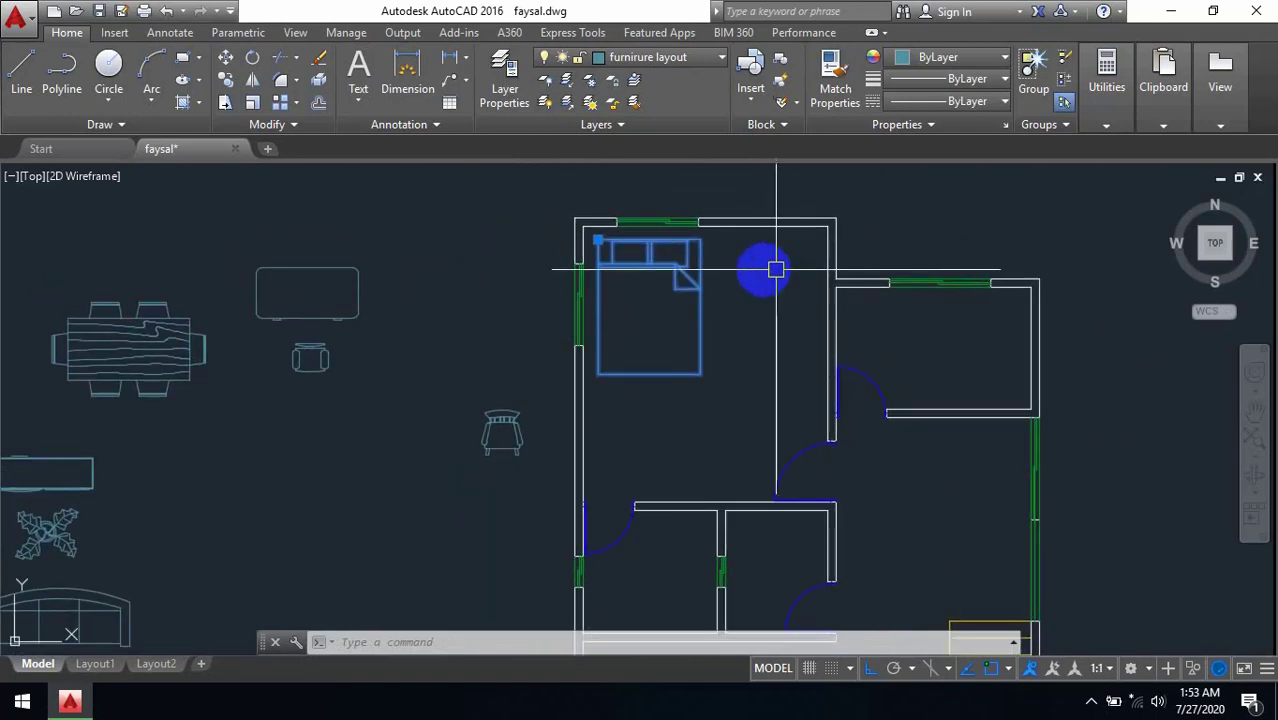
pyautogui.moveTo(785, 314)
pyautogui.mouseDown(button='middle')
pyautogui.moveTo(847, 357)
pyautogui.moveTo(890, 314)
pyautogui.moveTo(858, 346)
pyautogui.mouseUp(button='middle')
pyautogui.press('Escape')
# Shift the bed slightly down and to the right to leave a gap from the bedroom's top and left walls
pyautogui.click(802, 290)
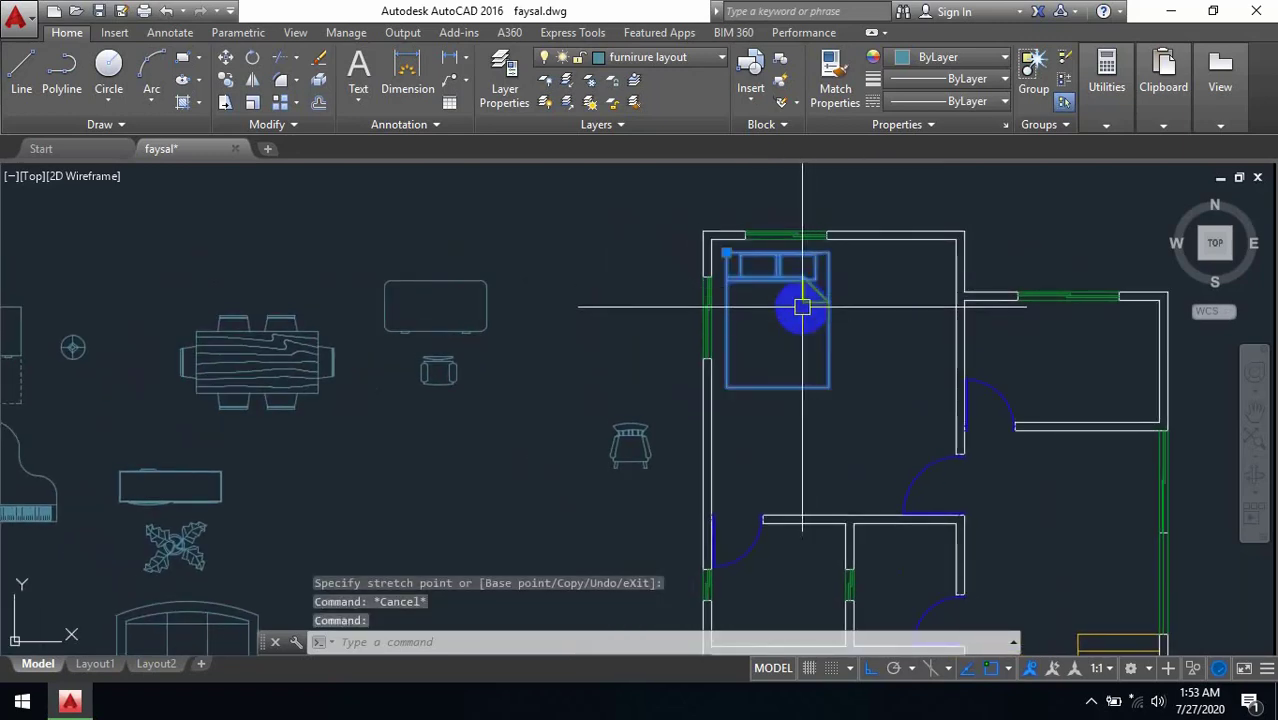
pyautogui.write('m')
pyautogui.press('Return')
pyautogui.click(884, 276)
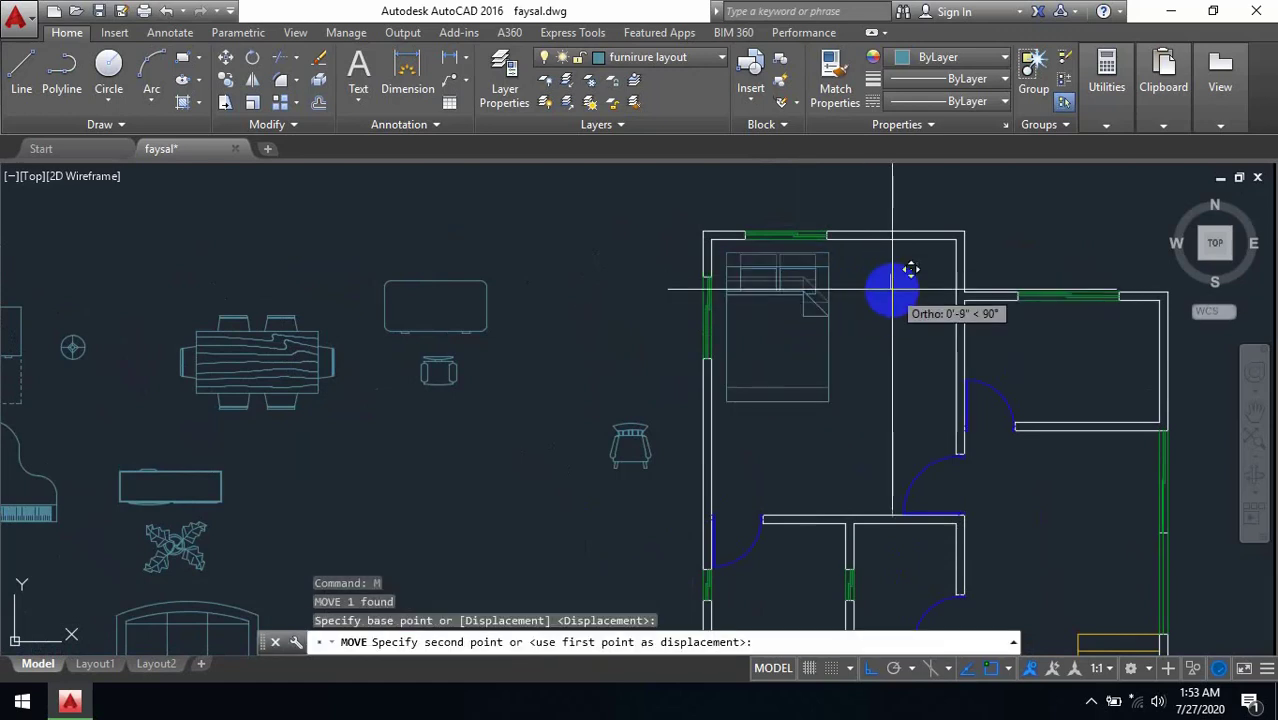
pyautogui.click(801, 297)
pyautogui.press('Return')
pyautogui.click(875, 350)
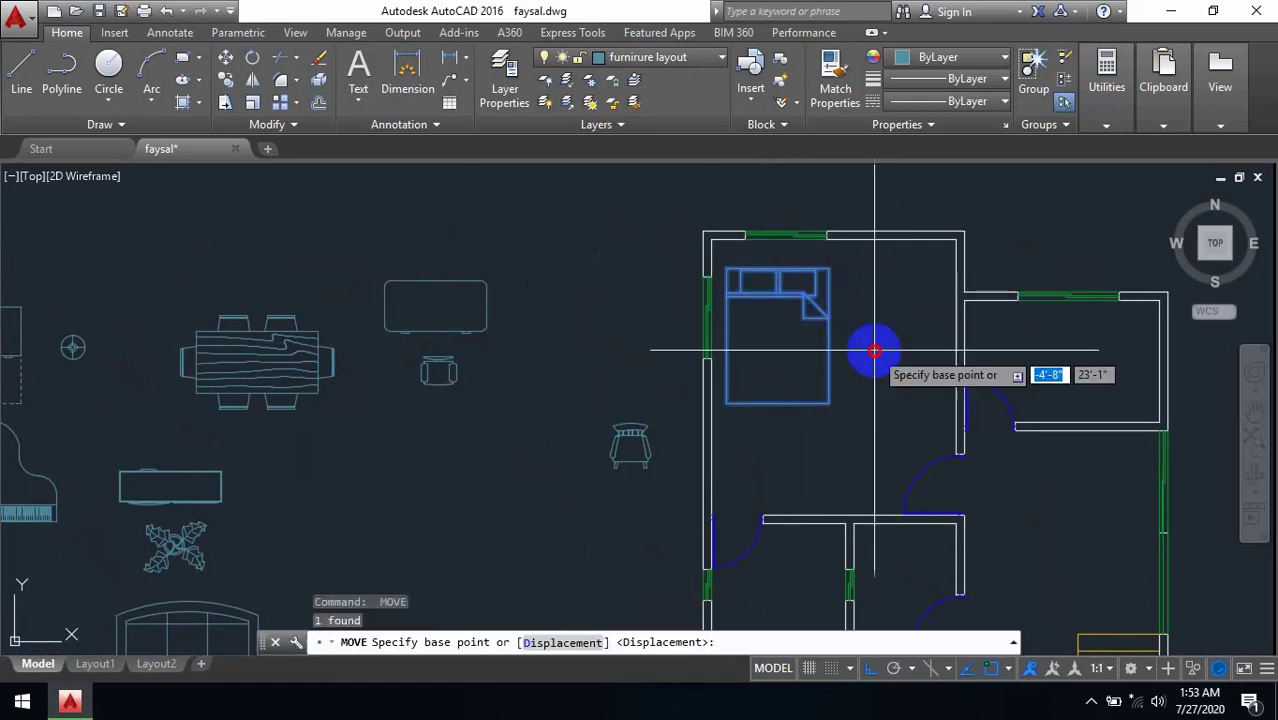
pyautogui.press('Escape')
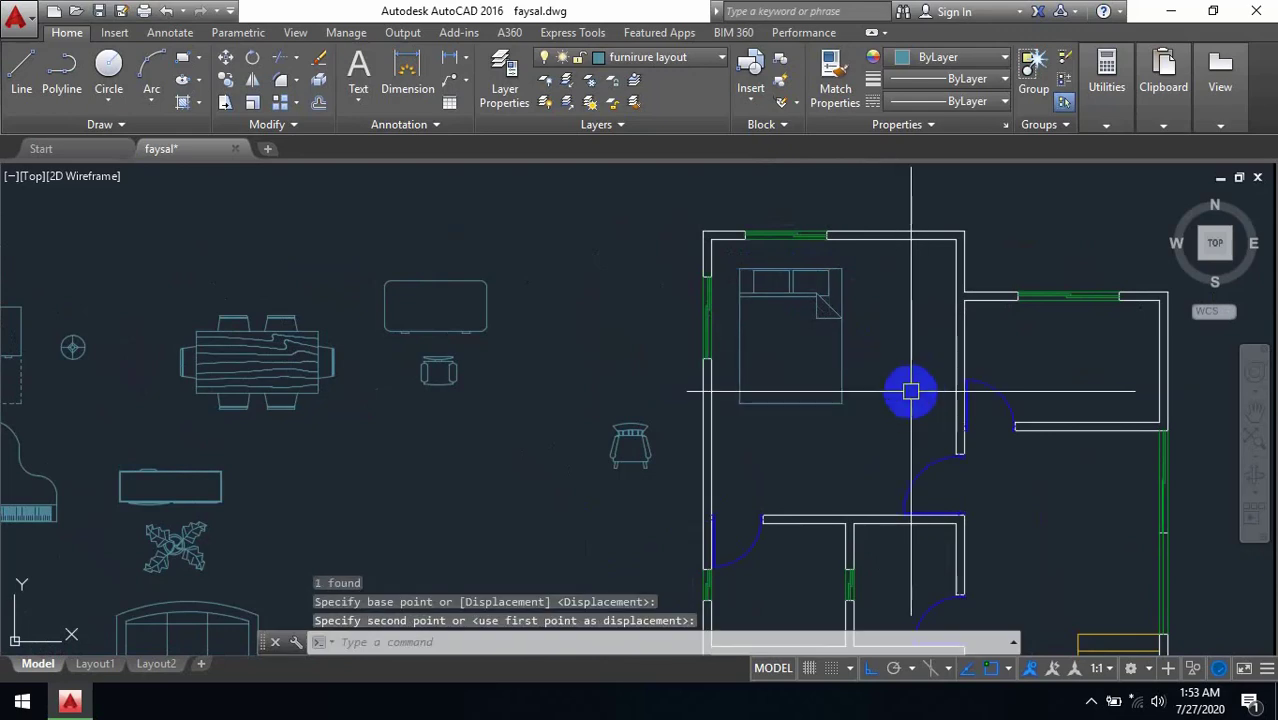
# Move the round table lamp block from beside the file cabinet into the bedroom, to the right of the bed
pyautogui.moveTo(887, 331); pyautogui.dragTo(837, 308, button='middle')
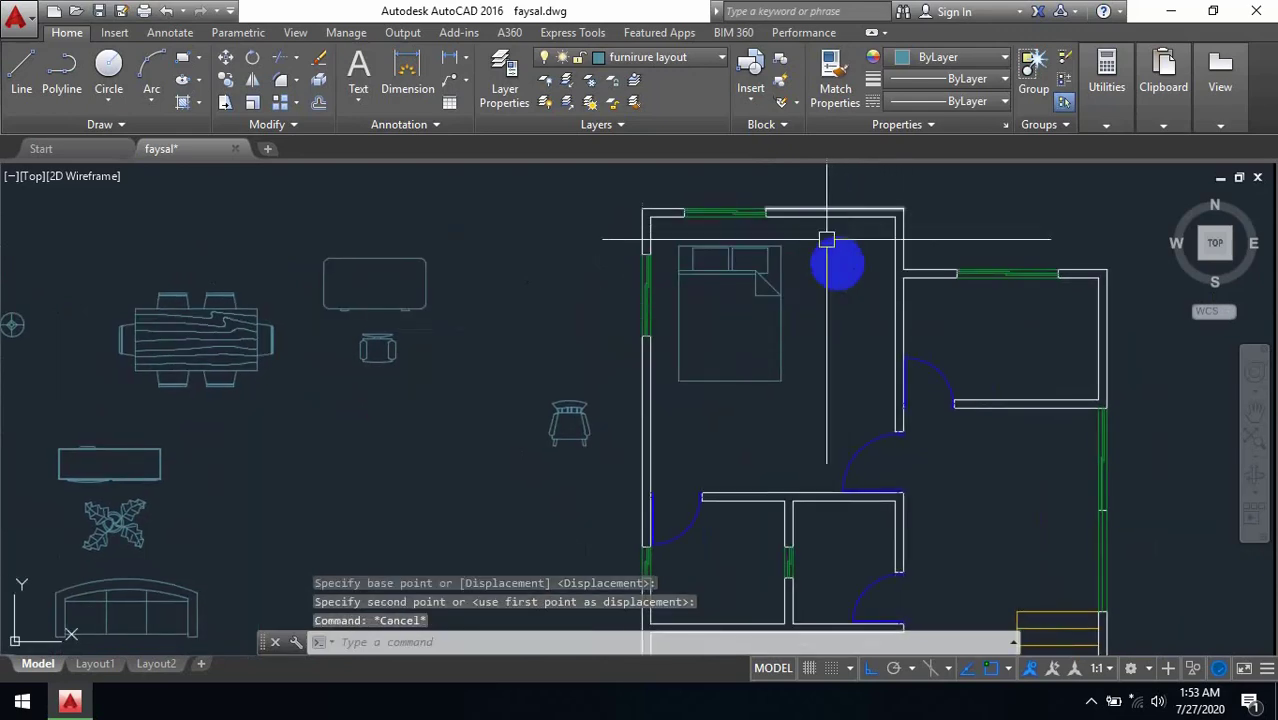
pyautogui.moveTo(827, 241)
pyautogui.mouseDown(button='middle')
pyautogui.moveTo(933, 318)
pyautogui.moveTo(956, 249)
pyautogui.mouseUp(button='middle')
pyautogui.scroll(-2, 705, 345)
pyautogui.moveTo(695, 343)
pyautogui.mouseDown(button='middle')
pyautogui.moveTo(699, 299)
pyautogui.moveTo(682, 322)
pyautogui.mouseUp(button='middle')
pyautogui.moveTo(579, 385); pyautogui.dragTo(563, 414, button='middle')
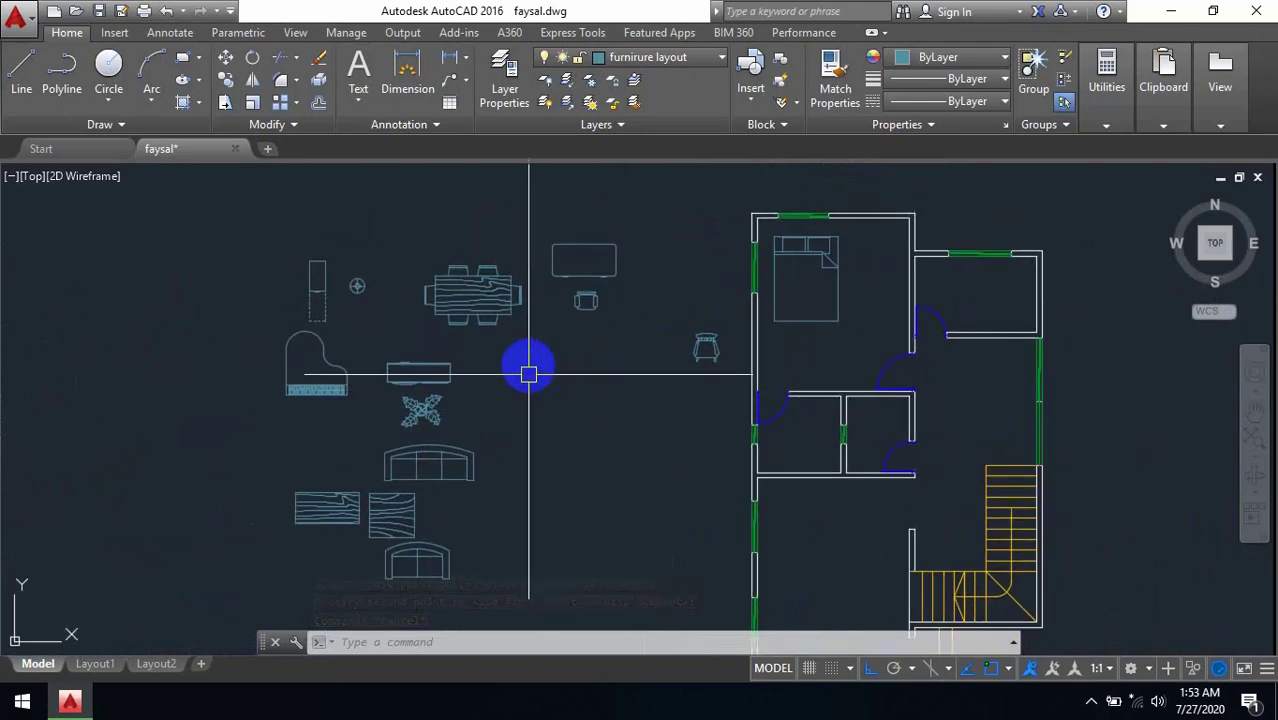
pyautogui.scroll(6, 322, 254)
pyautogui.scroll(1, 341, 311)
pyautogui.click(330, 257)
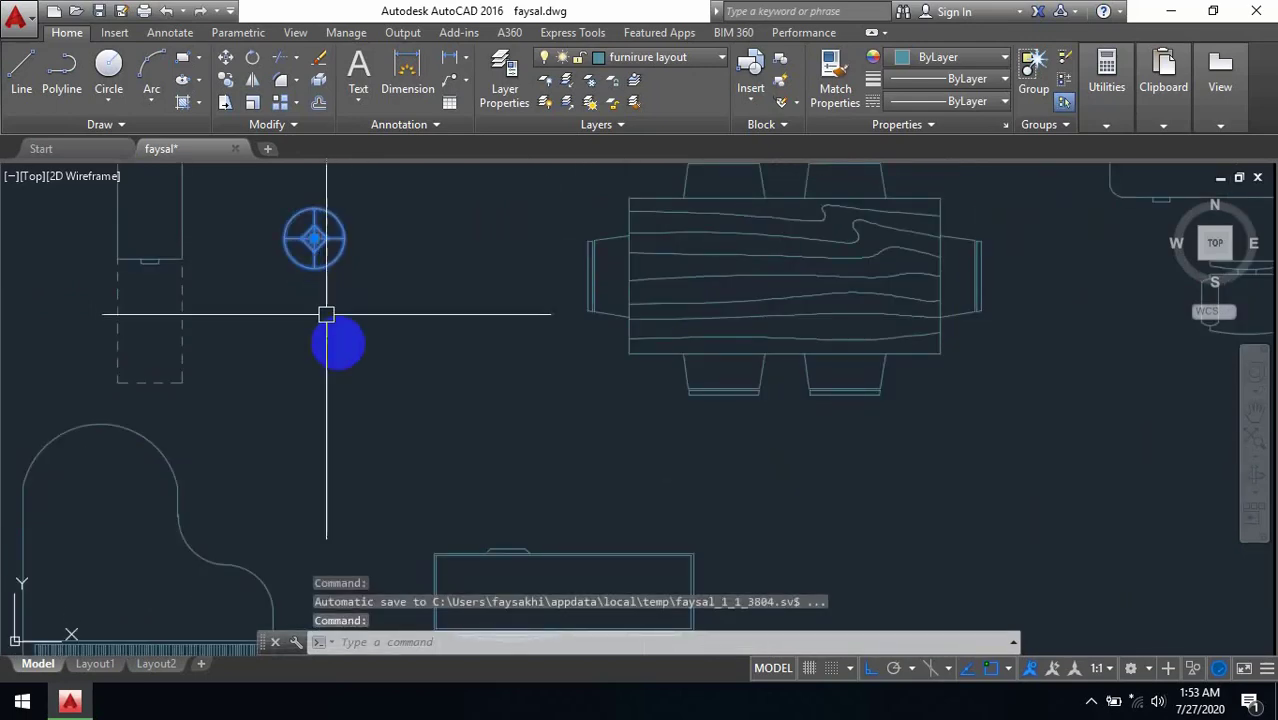
pyautogui.scroll(-2, 334, 335)
pyautogui.moveTo(405, 354); pyautogui.dragTo(330, 330, button='middle')
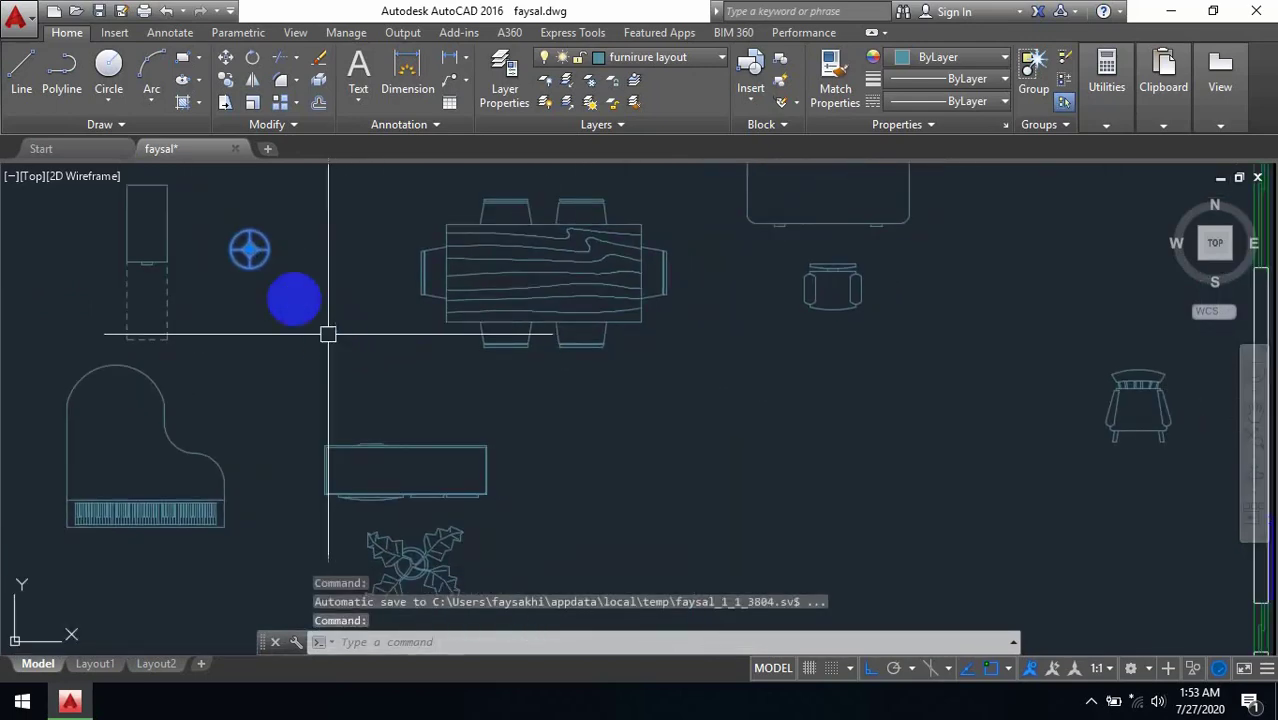
pyautogui.click(250, 250)
pyautogui.scroll(-4, 231, 343)
pyautogui.scroll(3, 361, 328)
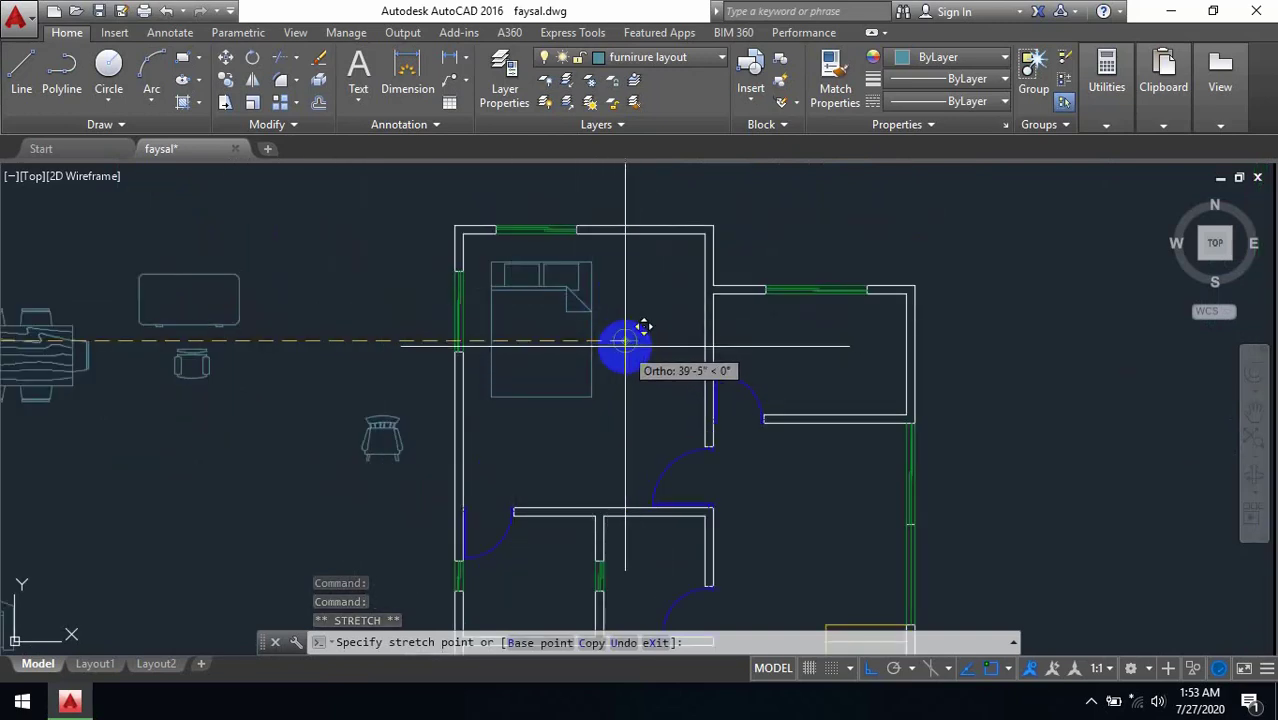
pyautogui.click(630, 345)
# Move the lamp straight up about 3'-3" so it stands beside the bed's pillows
pyautogui.click(630, 342)
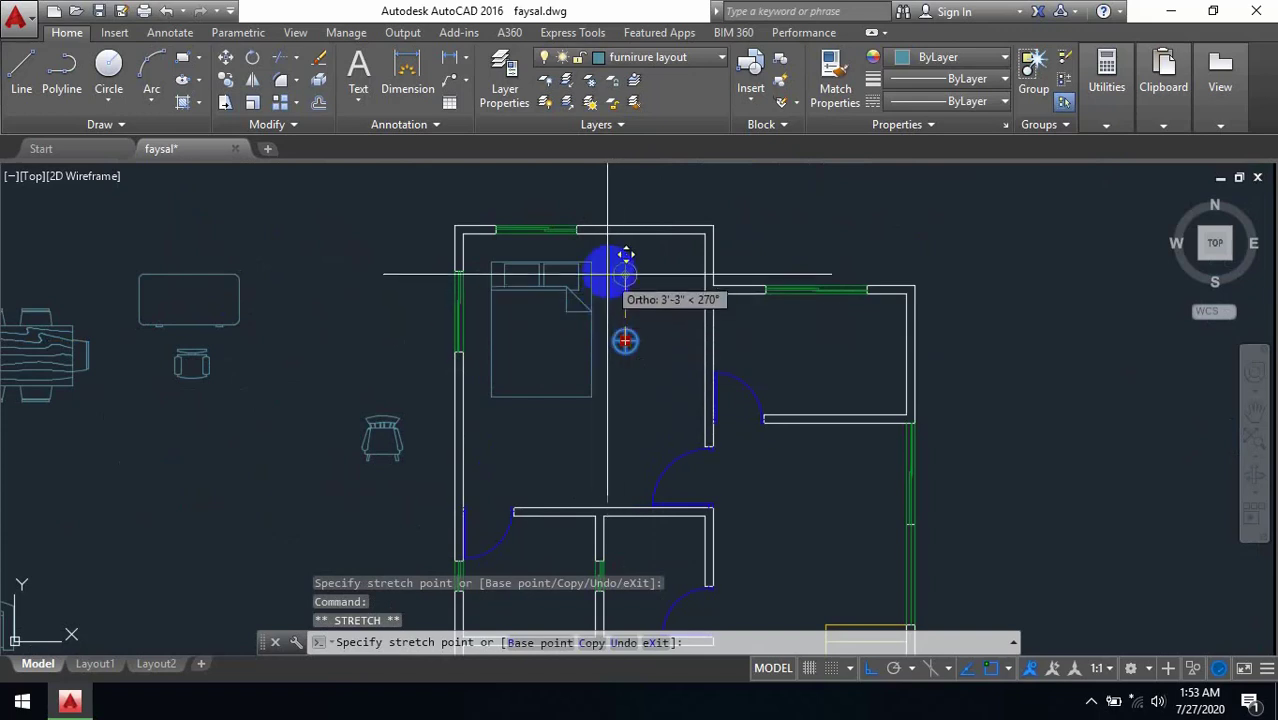
pyautogui.click(625, 272)
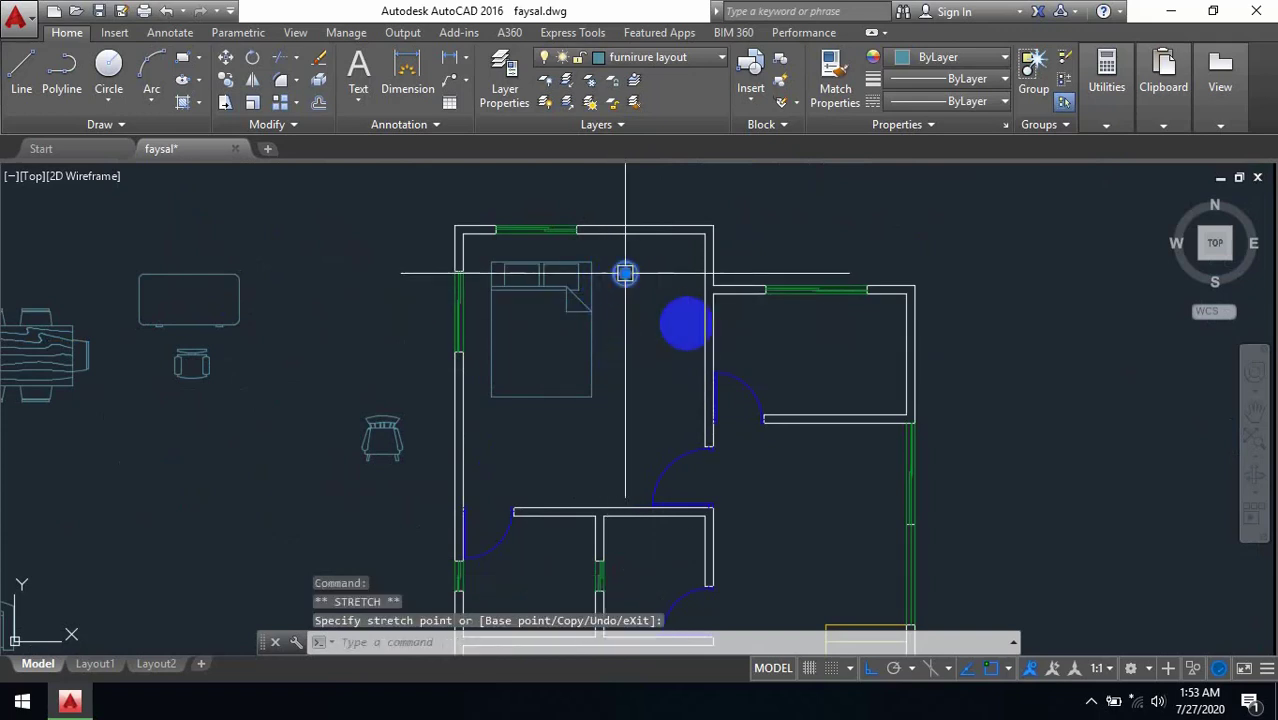
pyautogui.moveTo(676, 334)
pyautogui.mouseDown(button='middle')
pyautogui.moveTo(674, 352)
pyautogui.moveTo(736, 300)
pyautogui.moveTo(876, 293)
pyautogui.mouseUp(button='middle')
pyautogui.press('Escape')
pyautogui.scroll(-2, 806, 320)
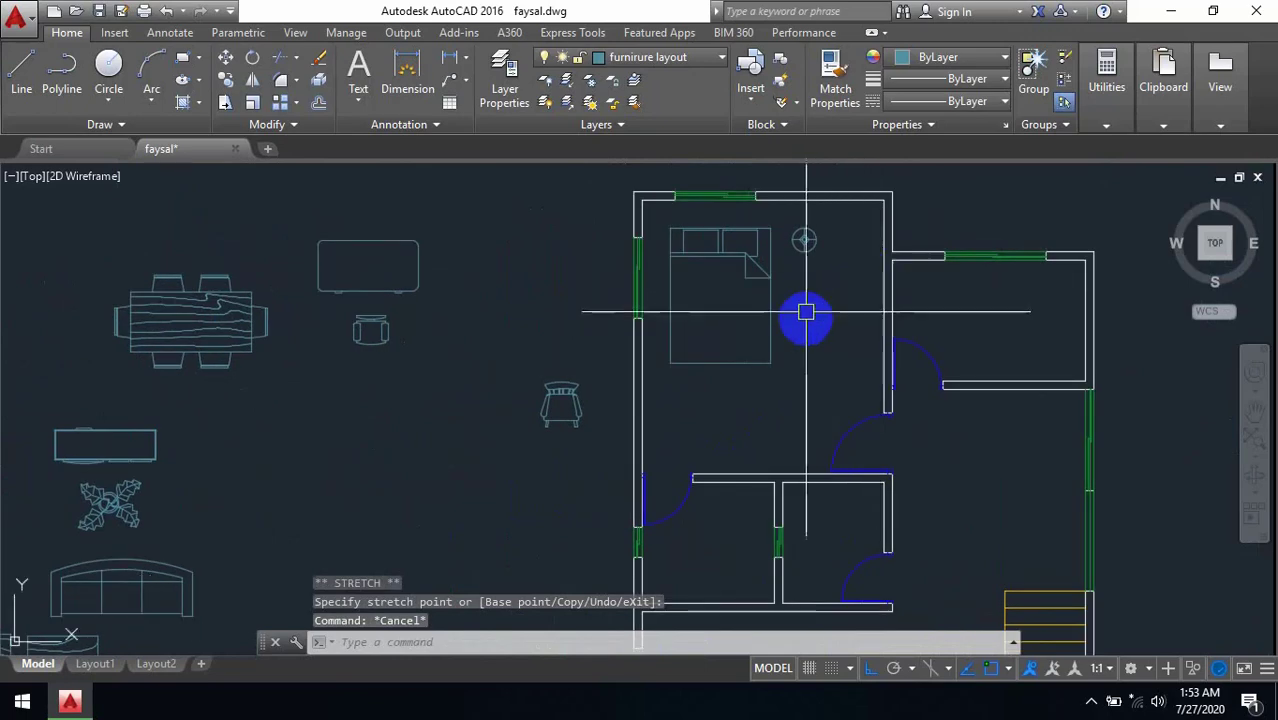
# Turn Ortho off and move the armchair nearest the floor plan into the bedroom, between the lamp and the right wall
pyautogui.moveTo(566, 241)
pyautogui.mouseDown(button='middle')
pyautogui.moveTo(559, 405)
pyautogui.moveTo(571, 403)
pyautogui.mouseUp(button='middle')
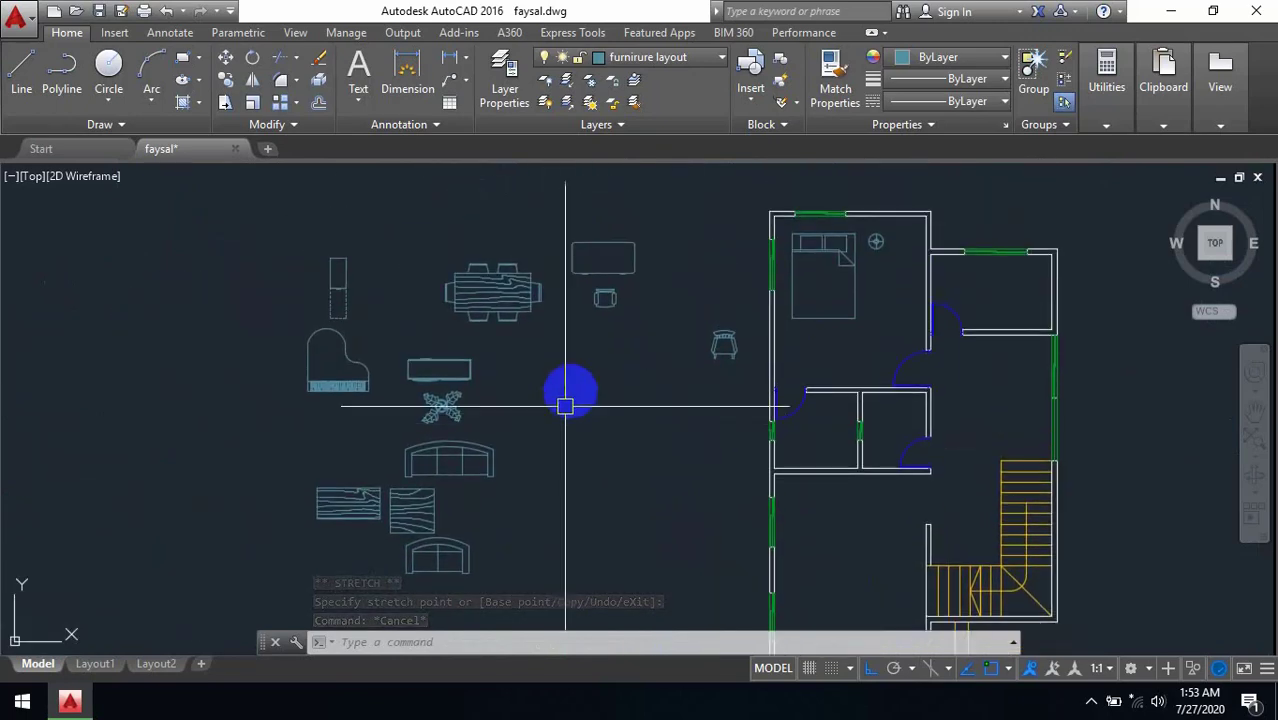
pyautogui.click(724, 332)
pyautogui.scroll(2, 820, 323)
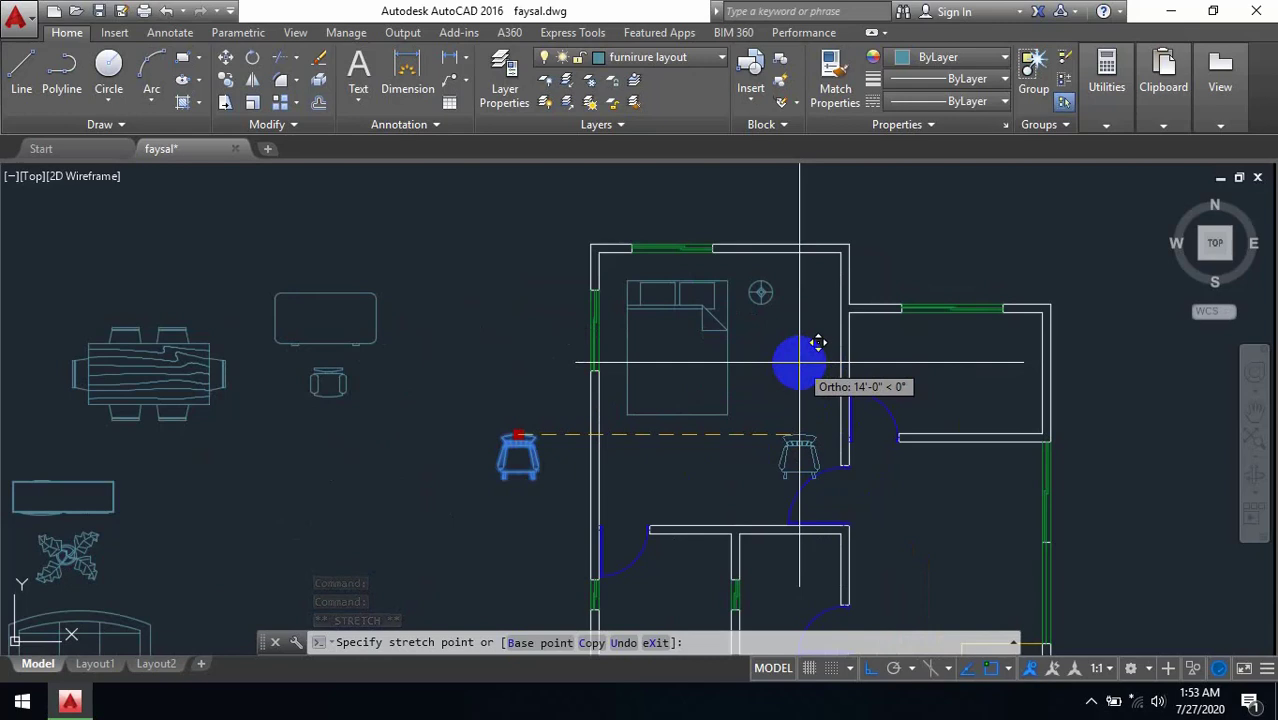
pyautogui.press('F8')
pyautogui.scroll(3, 817, 298)
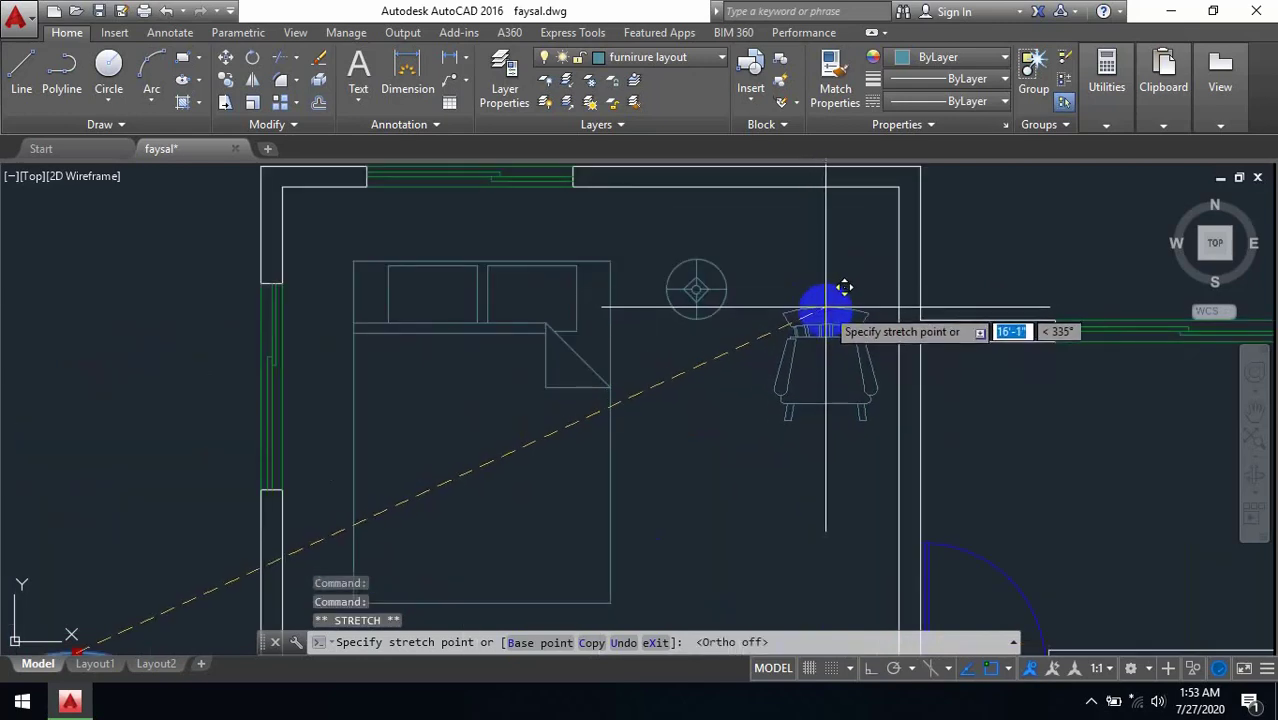
pyautogui.click(825, 317)
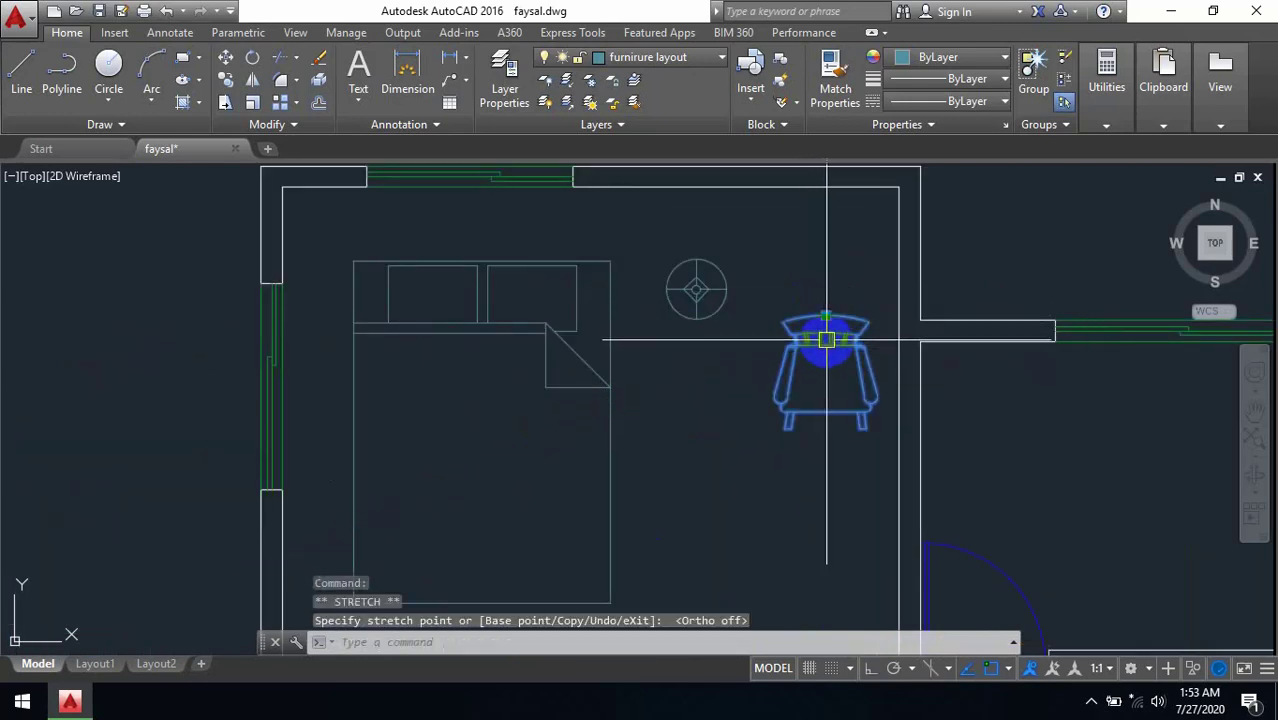
# Rotate the bedroom armchair clockwise about its backrest so it faces diagonally toward the bed
pyautogui.write('ro')
pyautogui.press('Return')
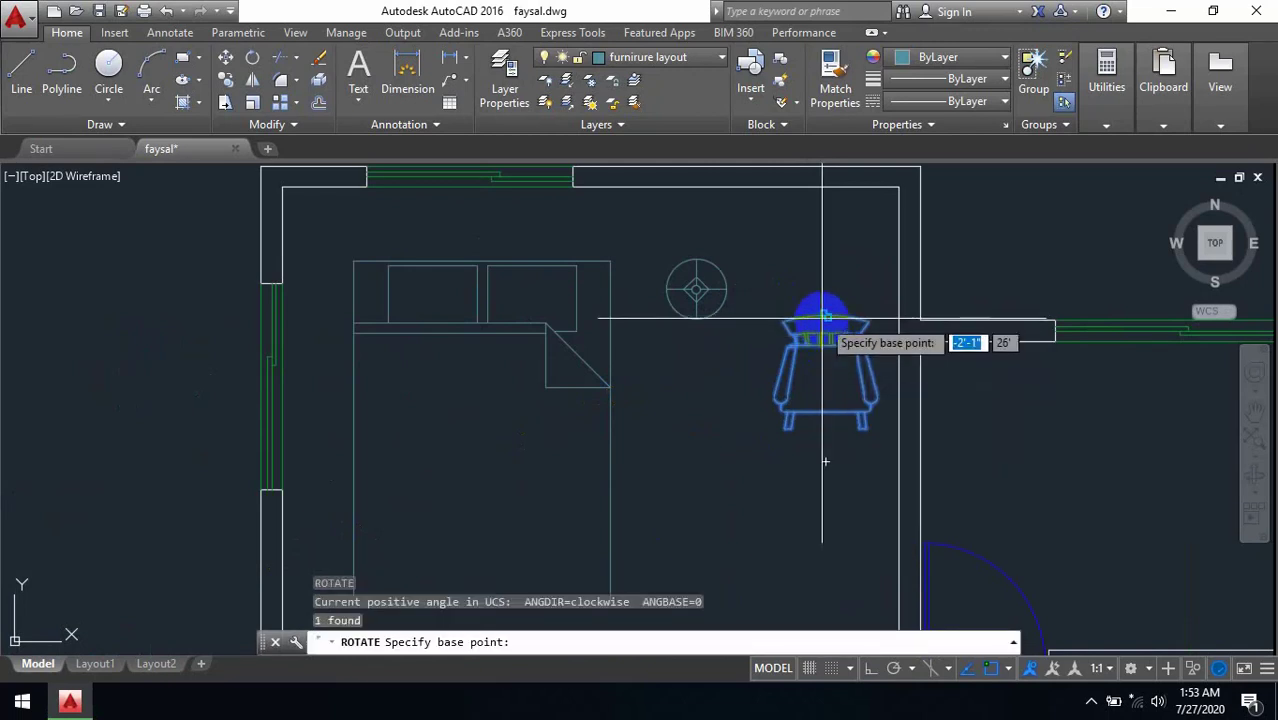
pyautogui.click(828, 345)
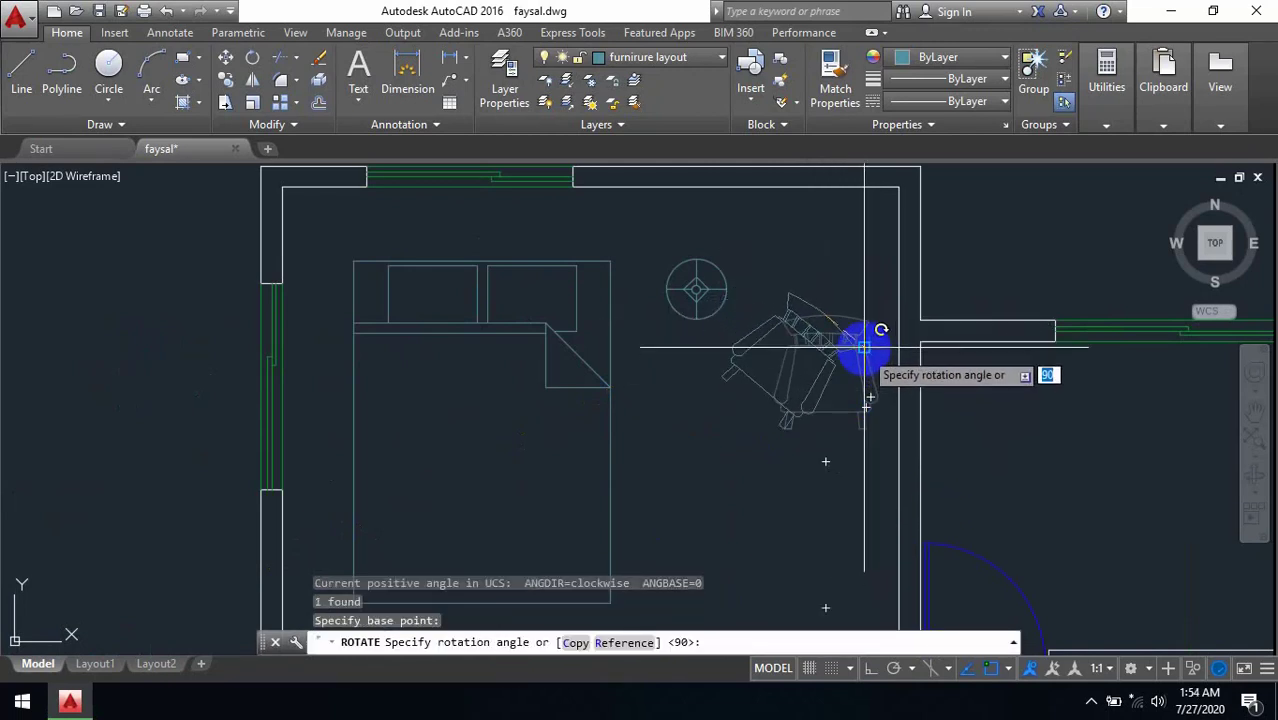
pyautogui.scroll(4, 876, 347)
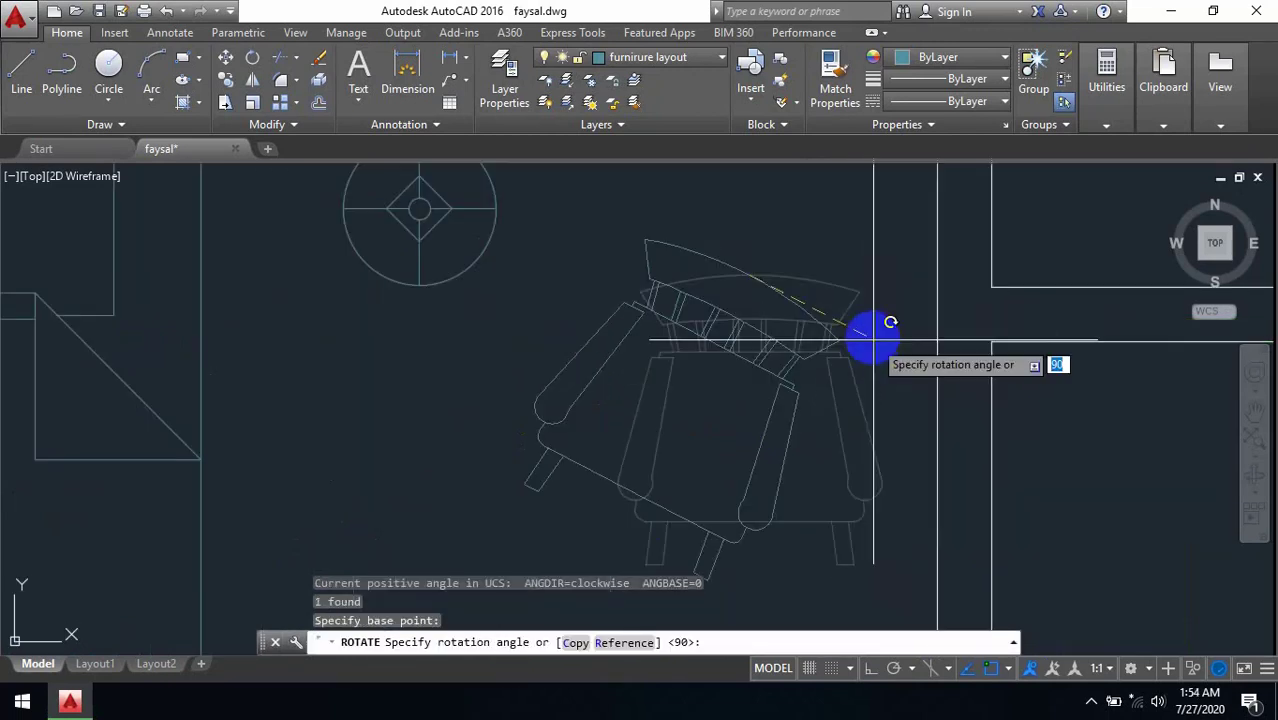
pyautogui.click(869, 353)
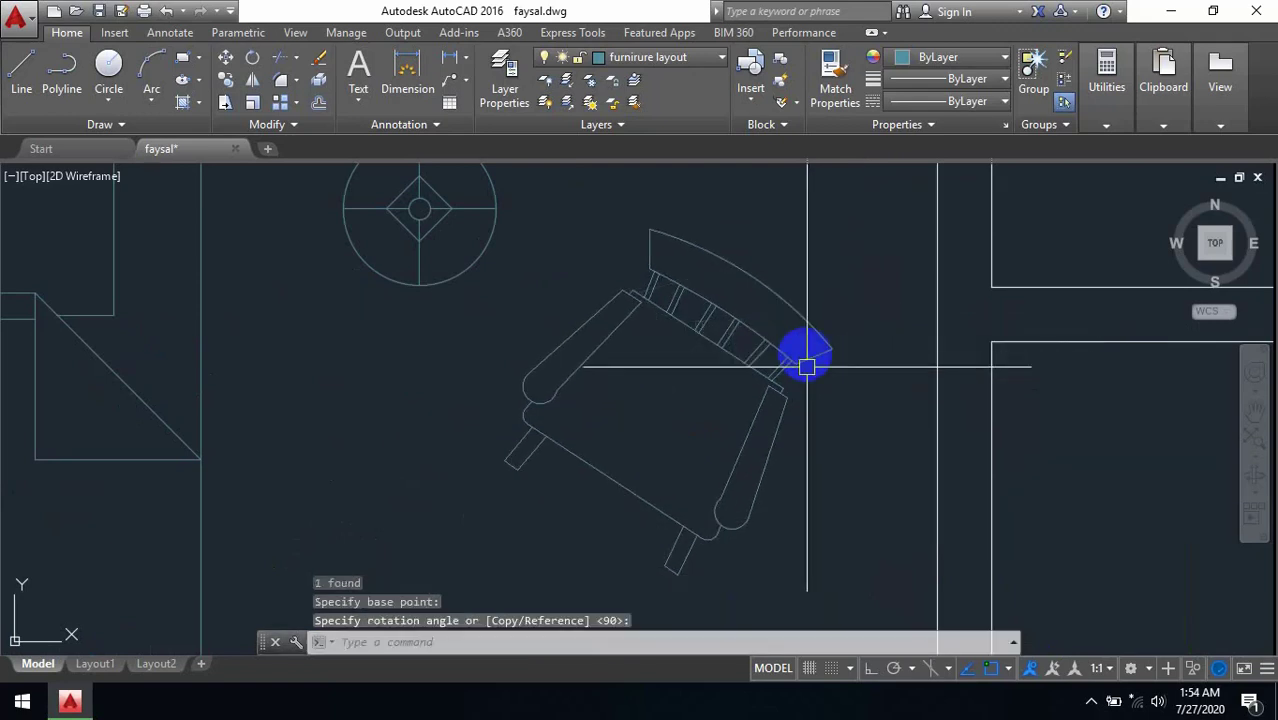
# Move the rotated armchair slightly up and to the right, closer to the bedroom's upper-right corner
pyautogui.click(750, 281)
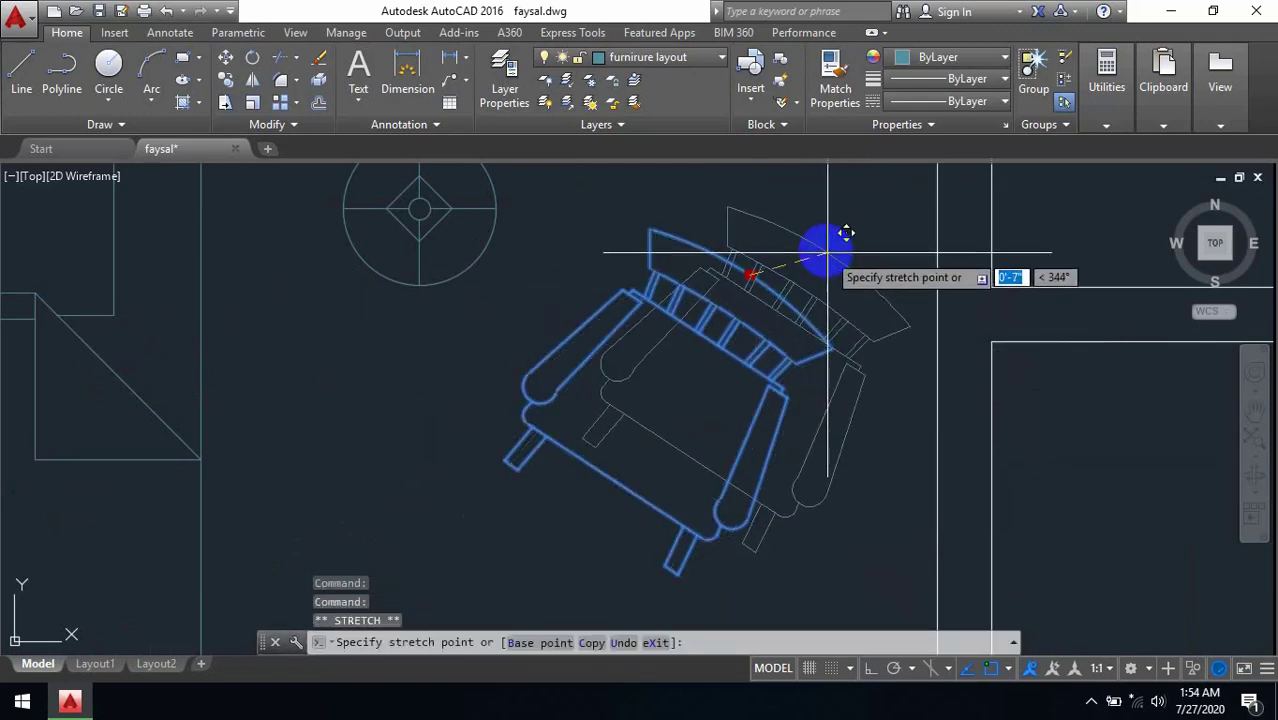
pyautogui.scroll(-4, 756, 248)
pyautogui.press('Escape')
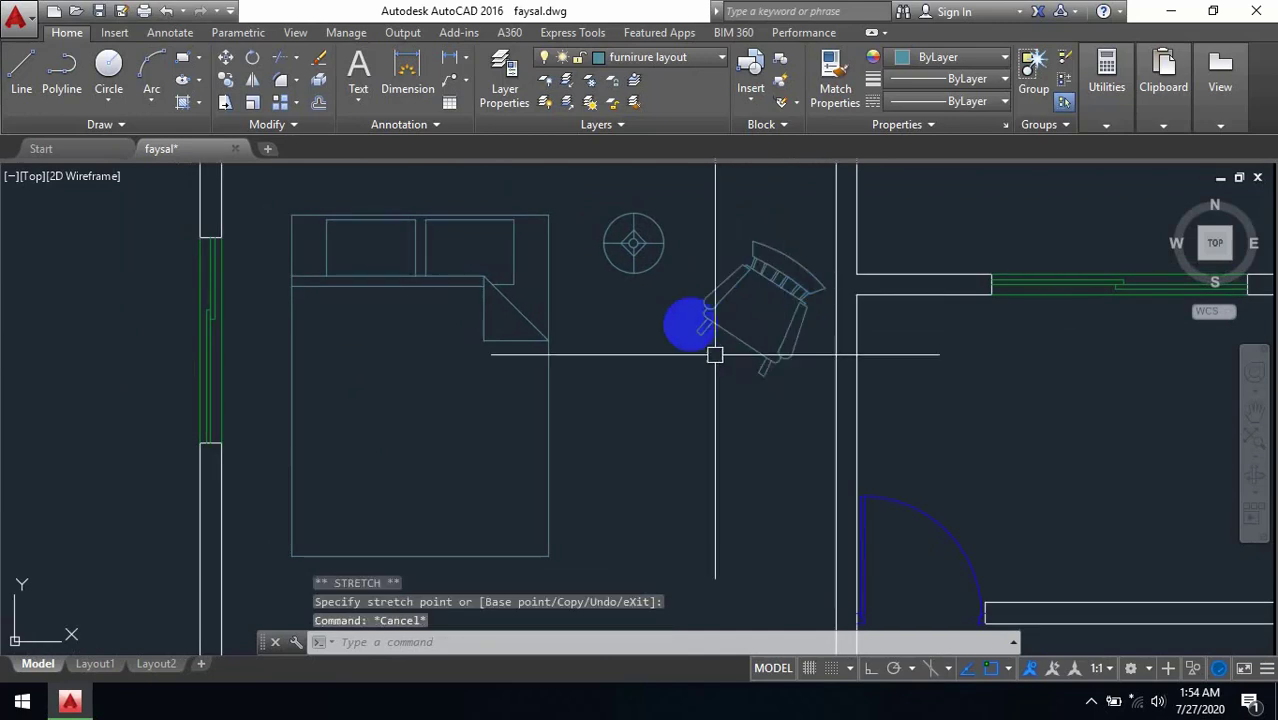
pyautogui.scroll(-3, 678, 418)
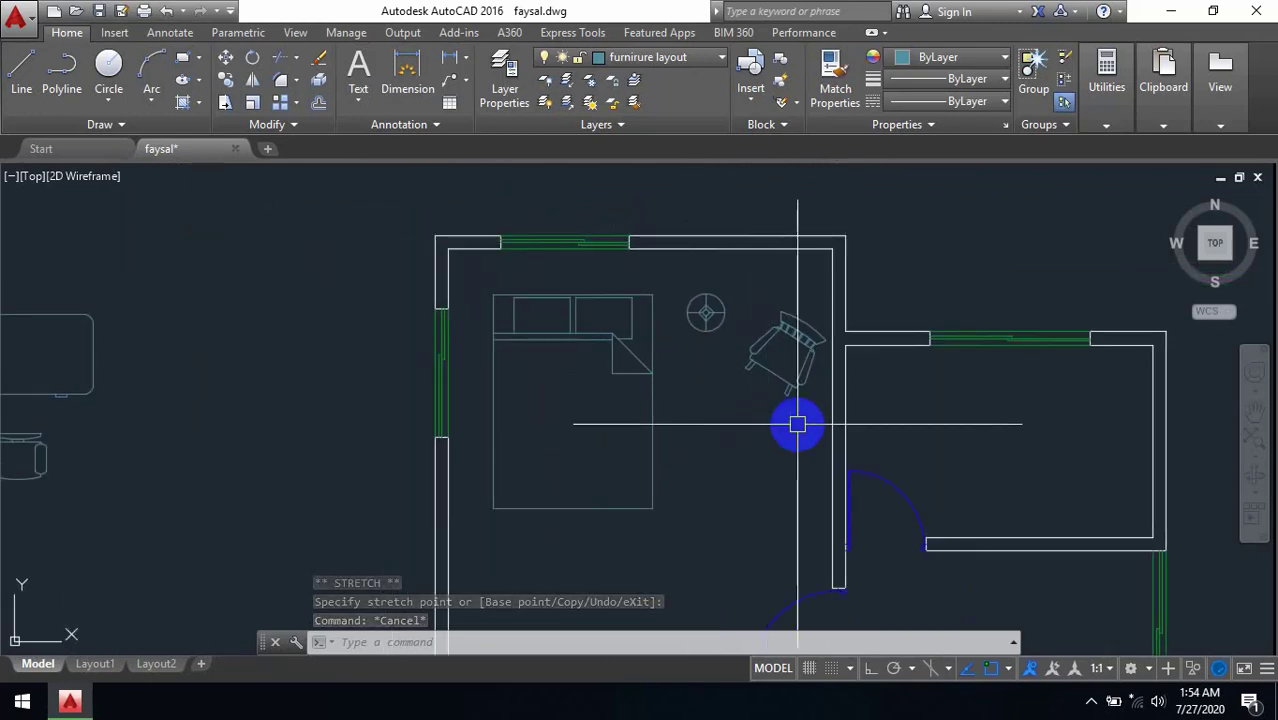
pyautogui.write('c')
pyautogui.press('Return')
pyautogui.scroll(1, 748, 355)
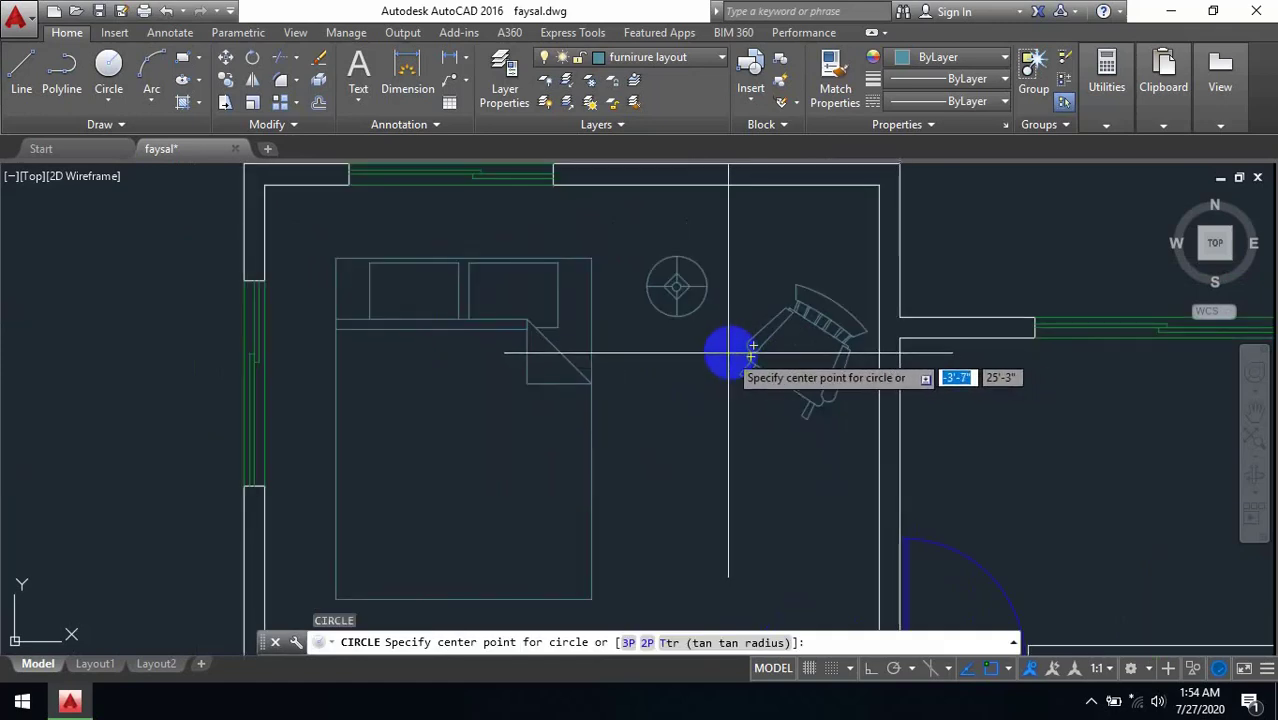
pyautogui.scroll(5, 737, 355)
pyautogui.press('Escape')
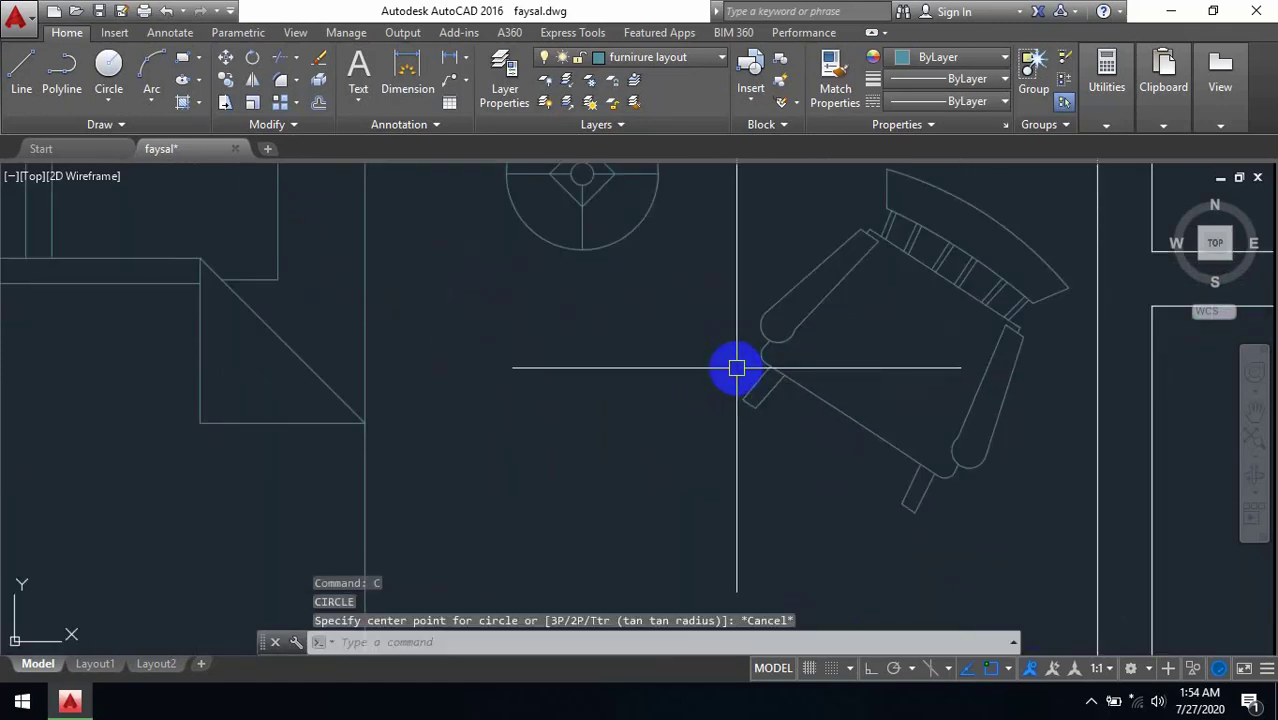
# Draw a polyline rug outline in front of the armchair, about 1'-9" deep and 2' wide, starting and ending at its front corners
pyautogui.write('pl')
pyautogui.press('Return')
pyautogui.click(750, 355)
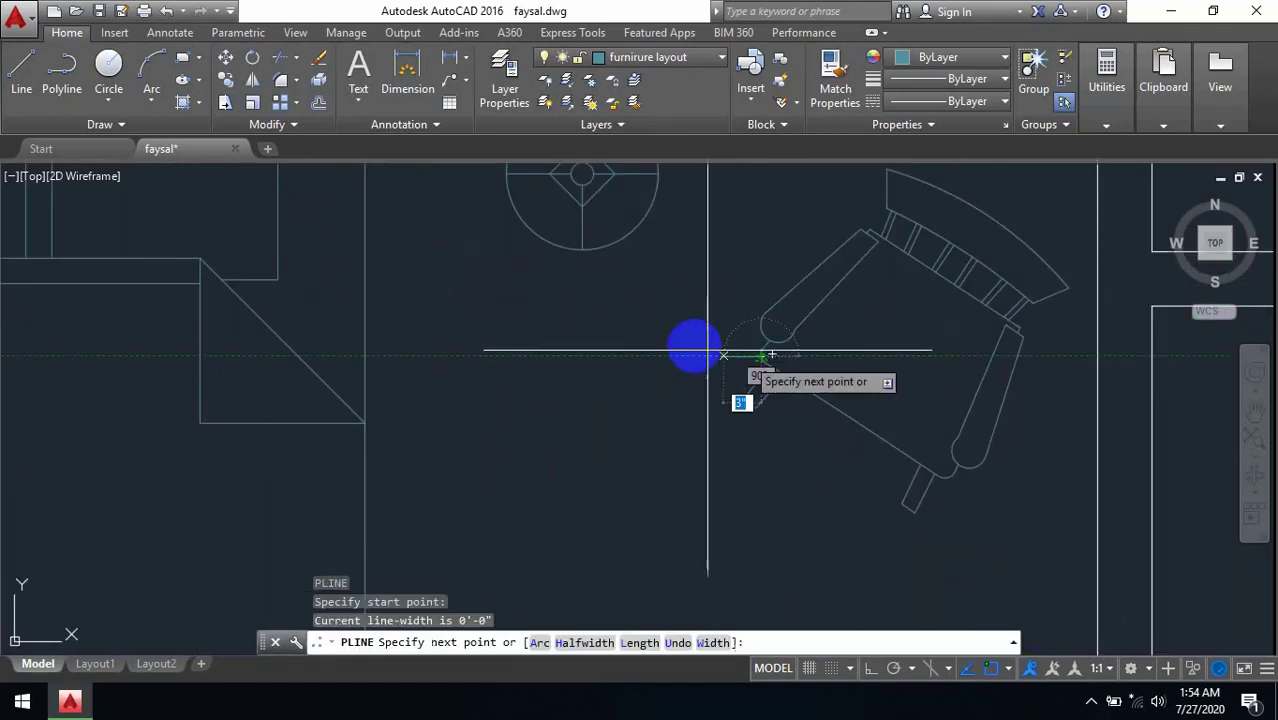
pyautogui.click(642, 355)
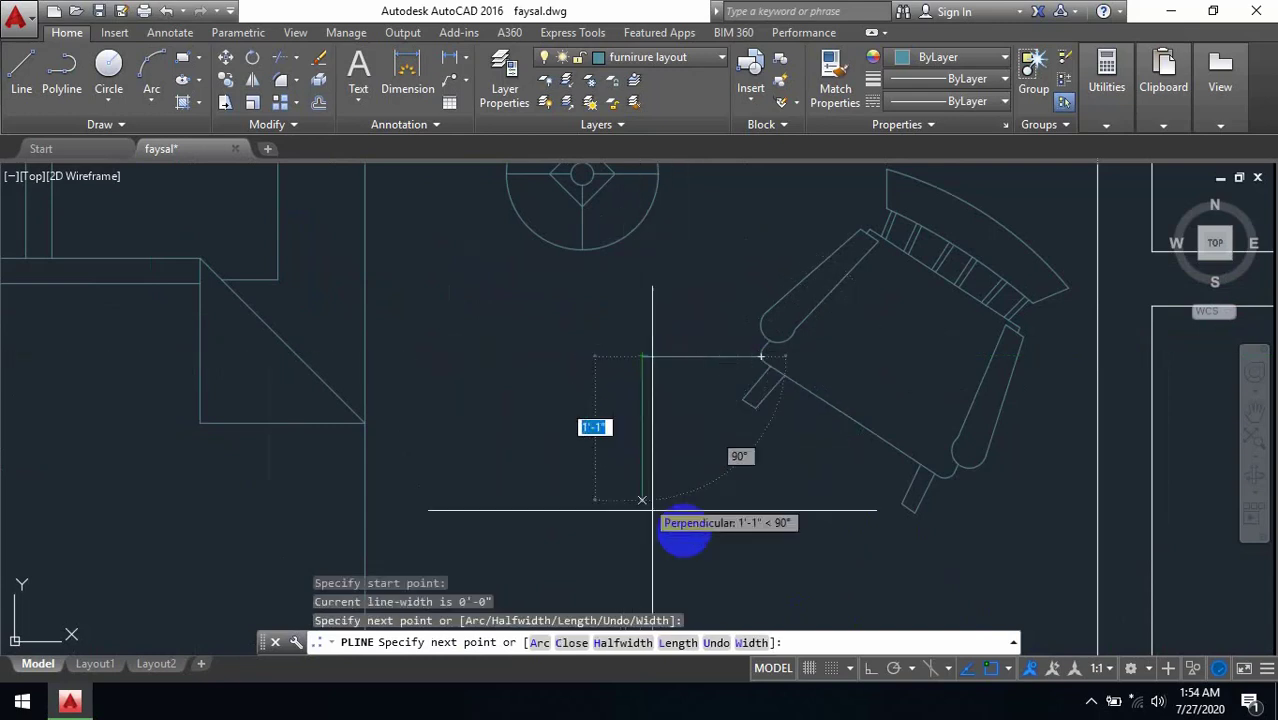
pyautogui.scroll(-4, 630, 467)
pyautogui.moveTo(630, 467); pyautogui.dragTo(628, 428, button='middle')
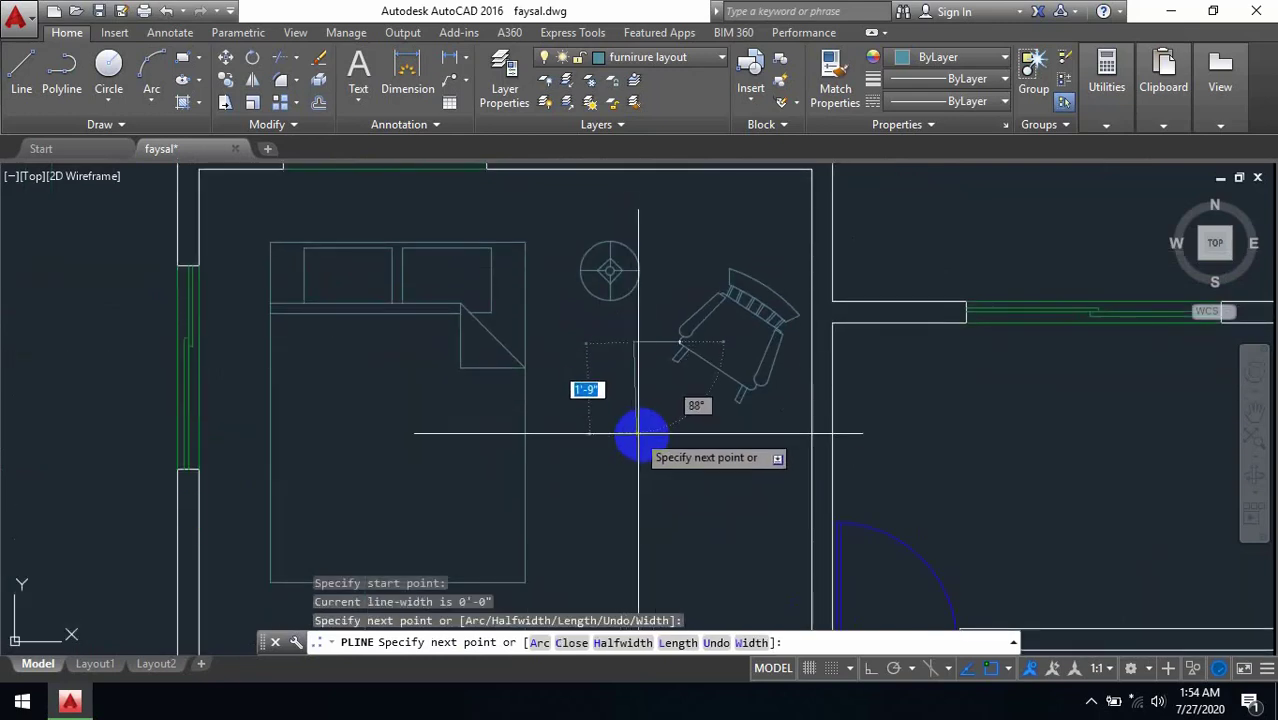
pyautogui.click(641, 437)
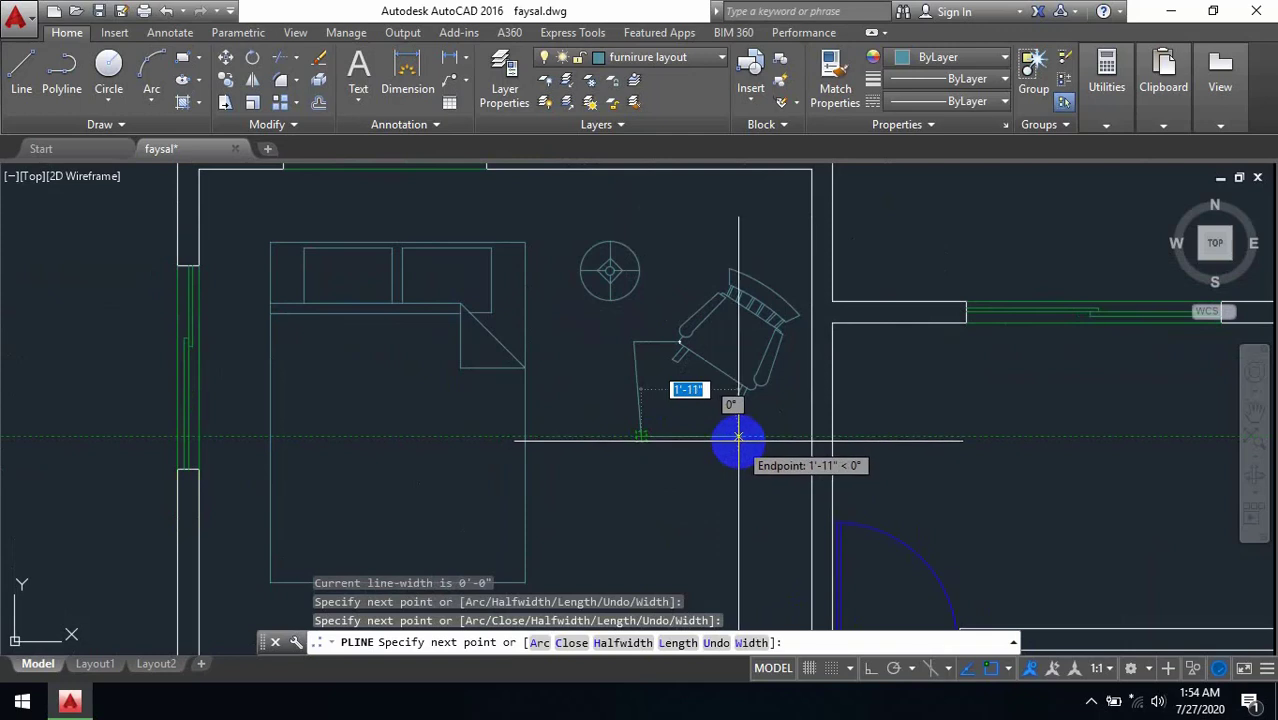
pyautogui.click(748, 436)
pyautogui.scroll(3, 752, 395)
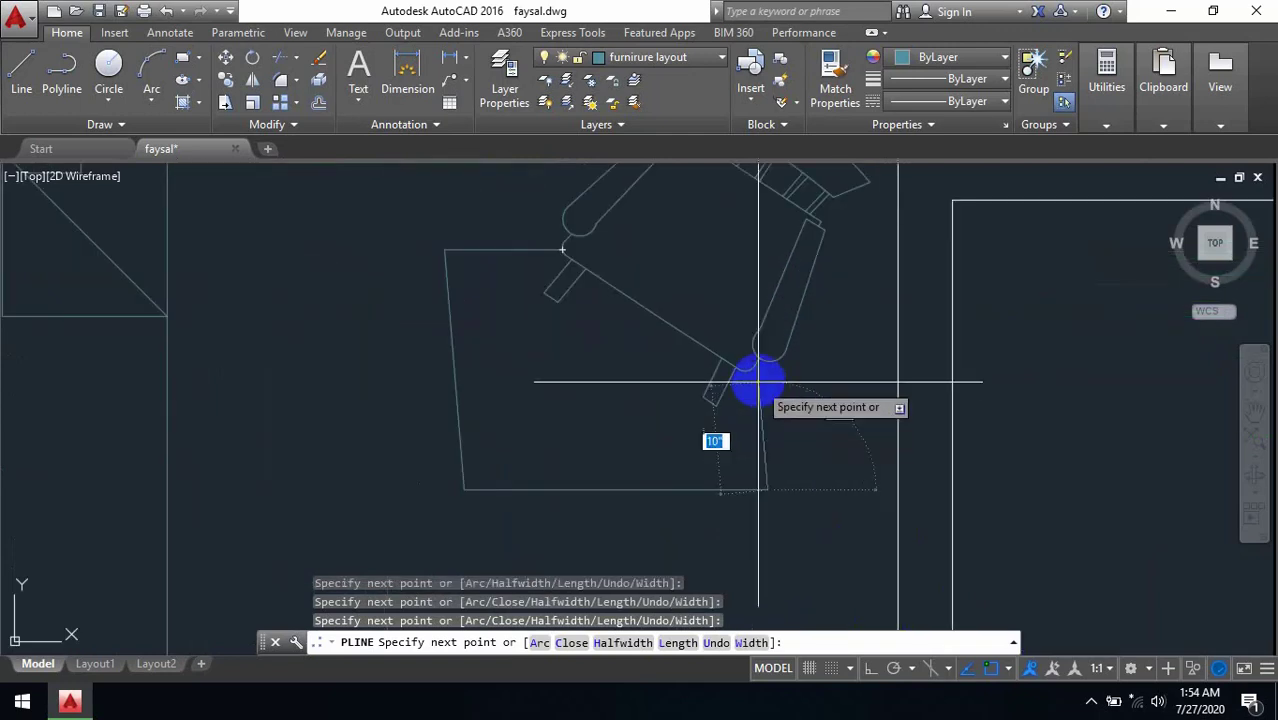
pyautogui.scroll(-2, 755, 400)
pyautogui.press('Return')
pyautogui.scroll(-4, 673, 465)
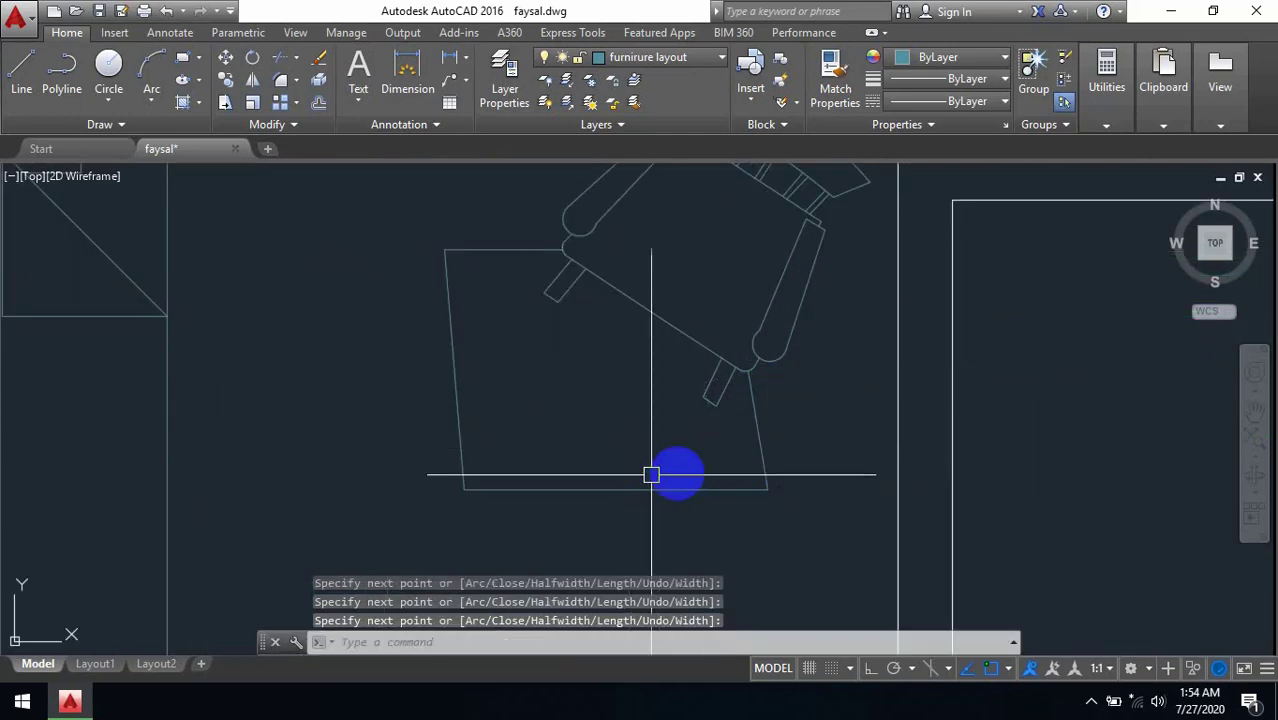
pyautogui.moveTo(624, 472); pyautogui.dragTo(647, 451, button='middle')
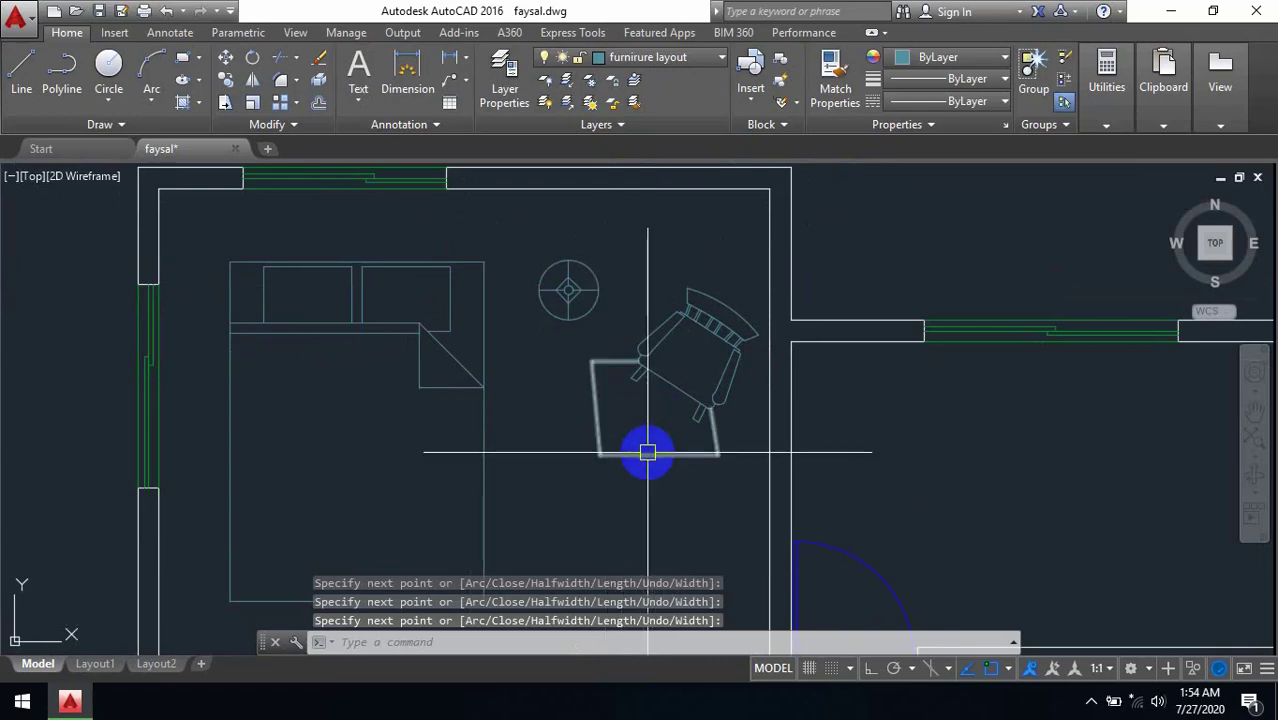
pyautogui.write('h')
pyautogui.press('Return')
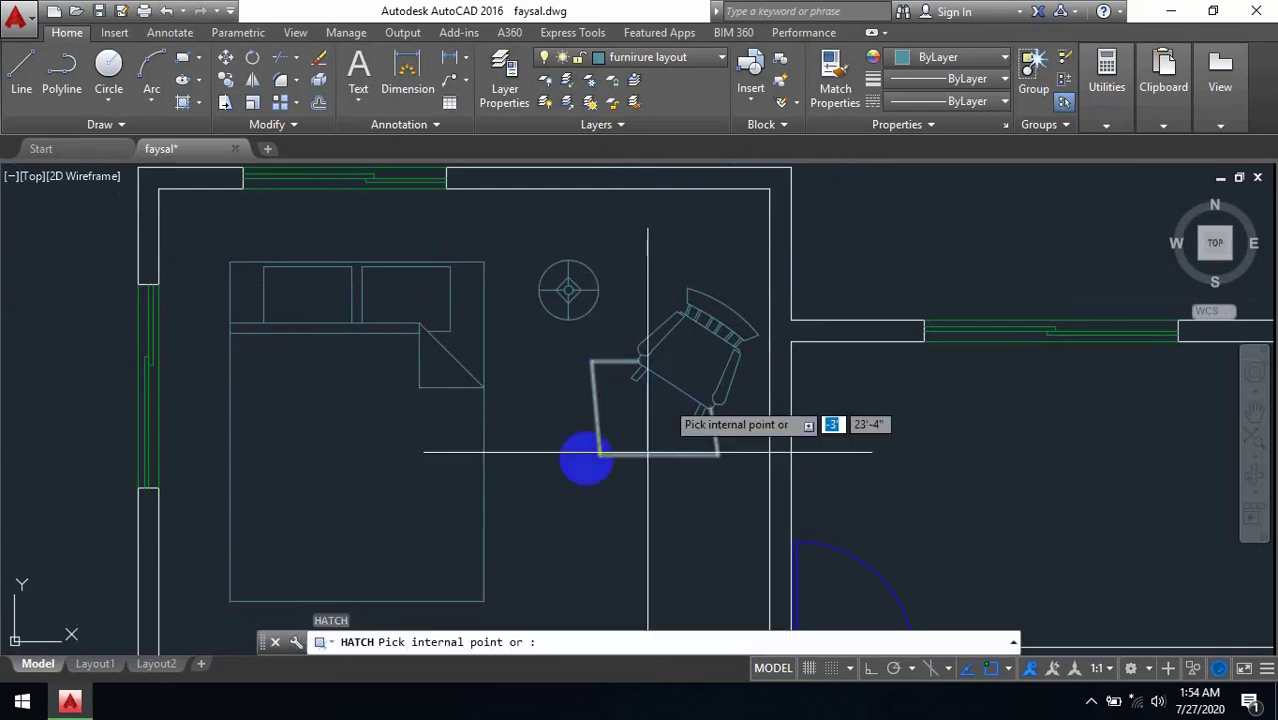
pyautogui.press('Escape')
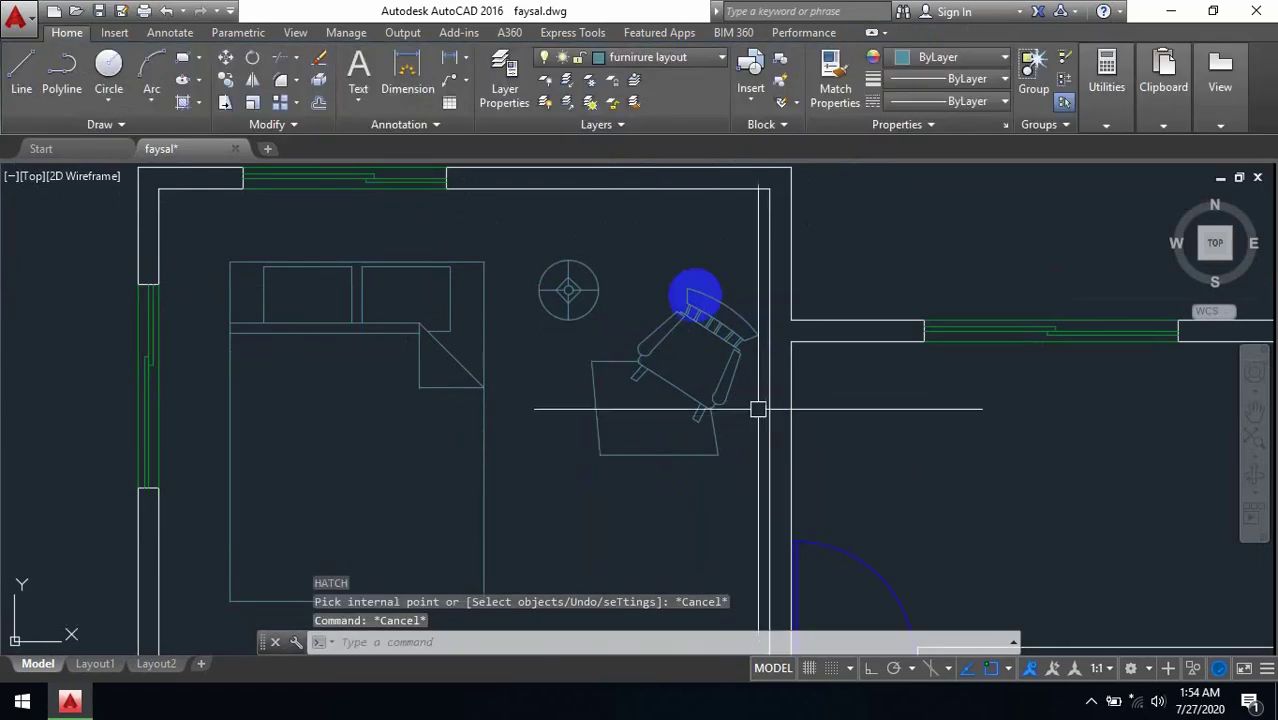
# Hatch the area enclosed by the polyline in front of the armchair with the AR-PARQ1 pattern
pyautogui.write('h')
pyautogui.press('Return')
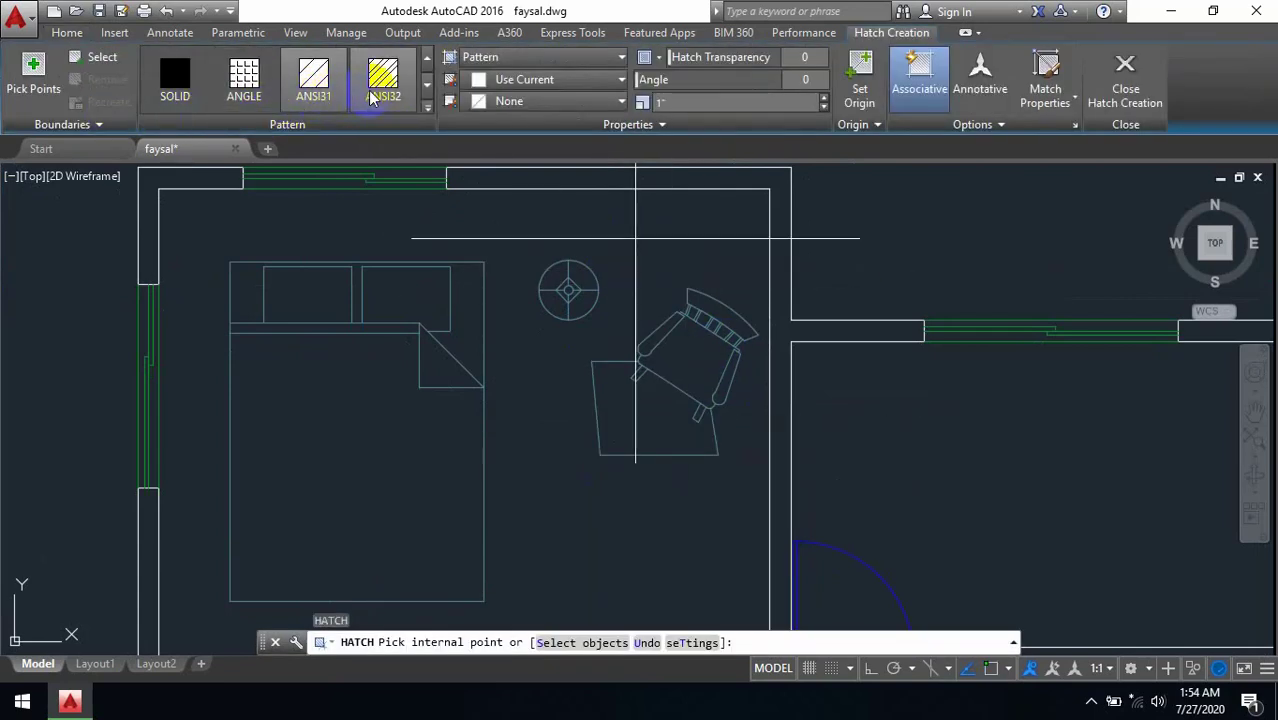
pyautogui.click(428, 106)
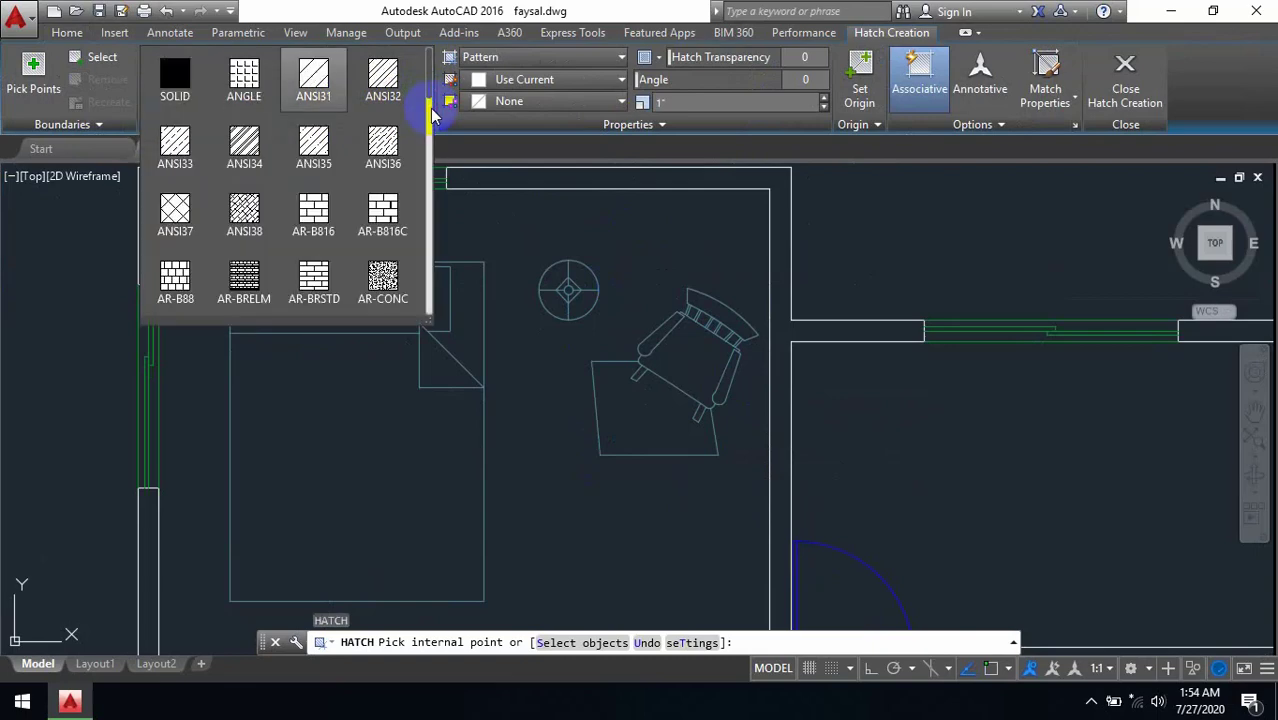
pyautogui.click(435, 138)
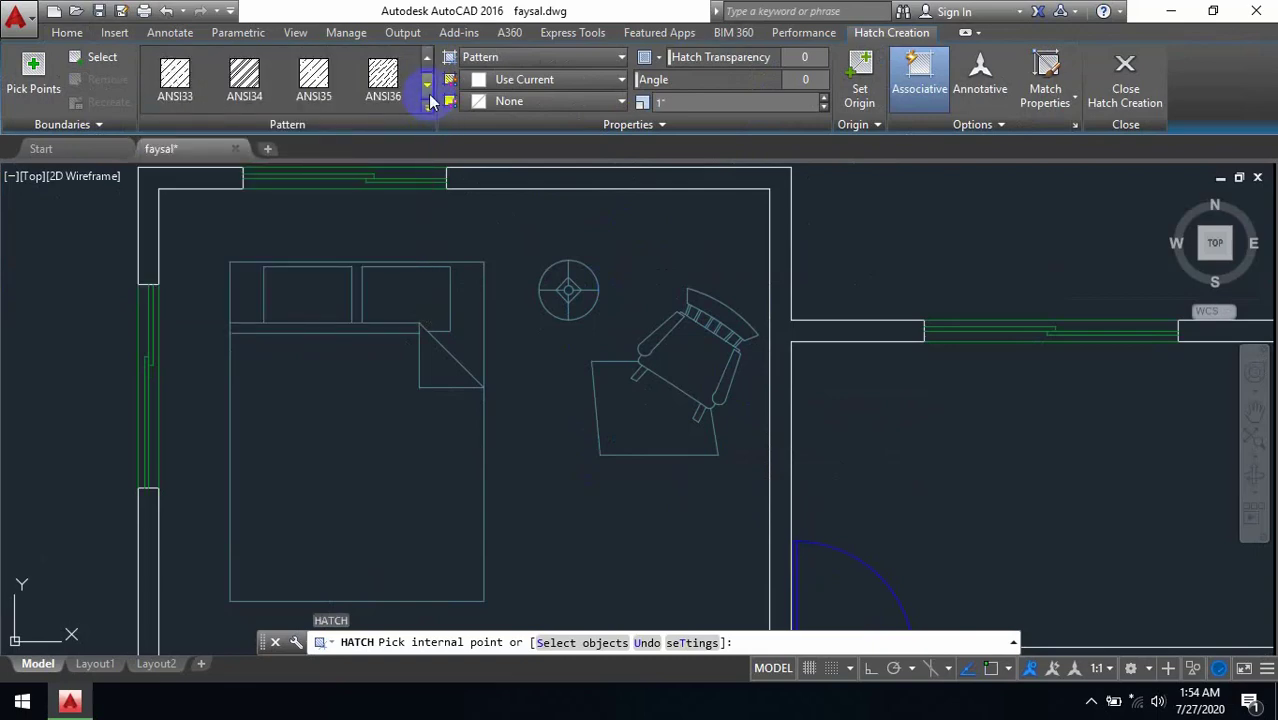
pyautogui.click(427, 100)
pyautogui.click(441, 112)
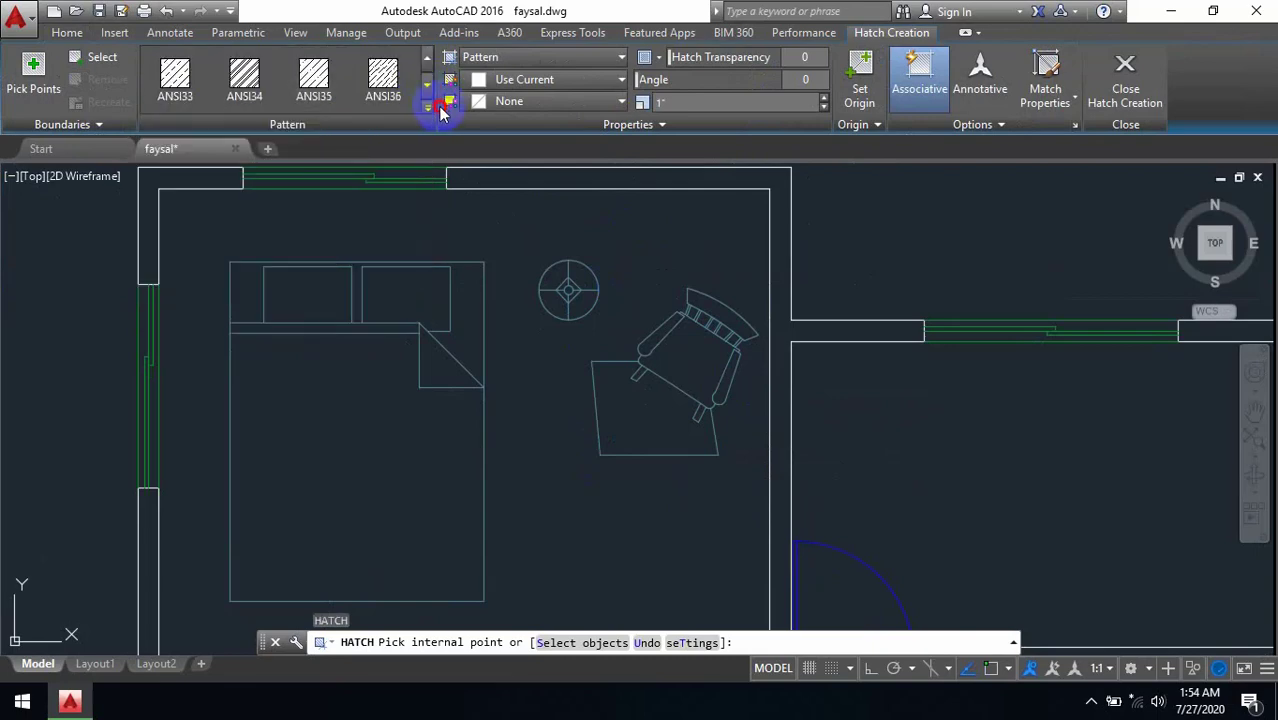
pyautogui.click(429, 108)
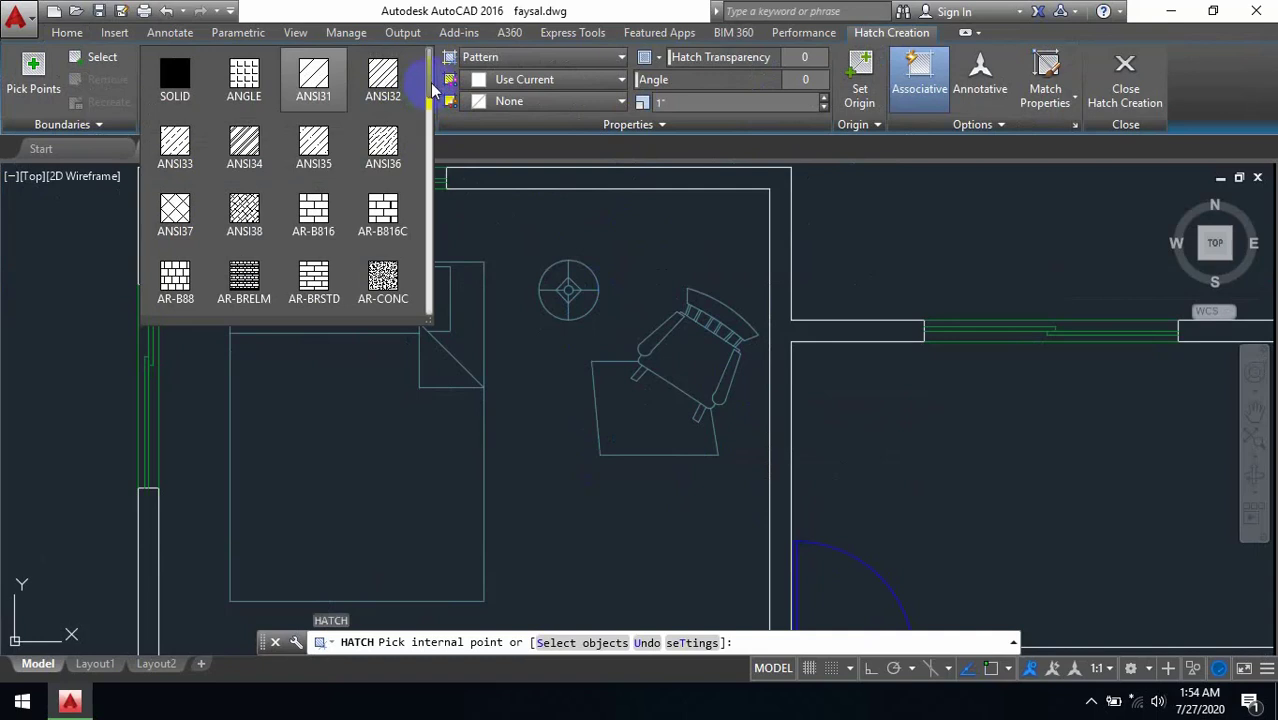
pyautogui.scroll(-1, 433, 88)
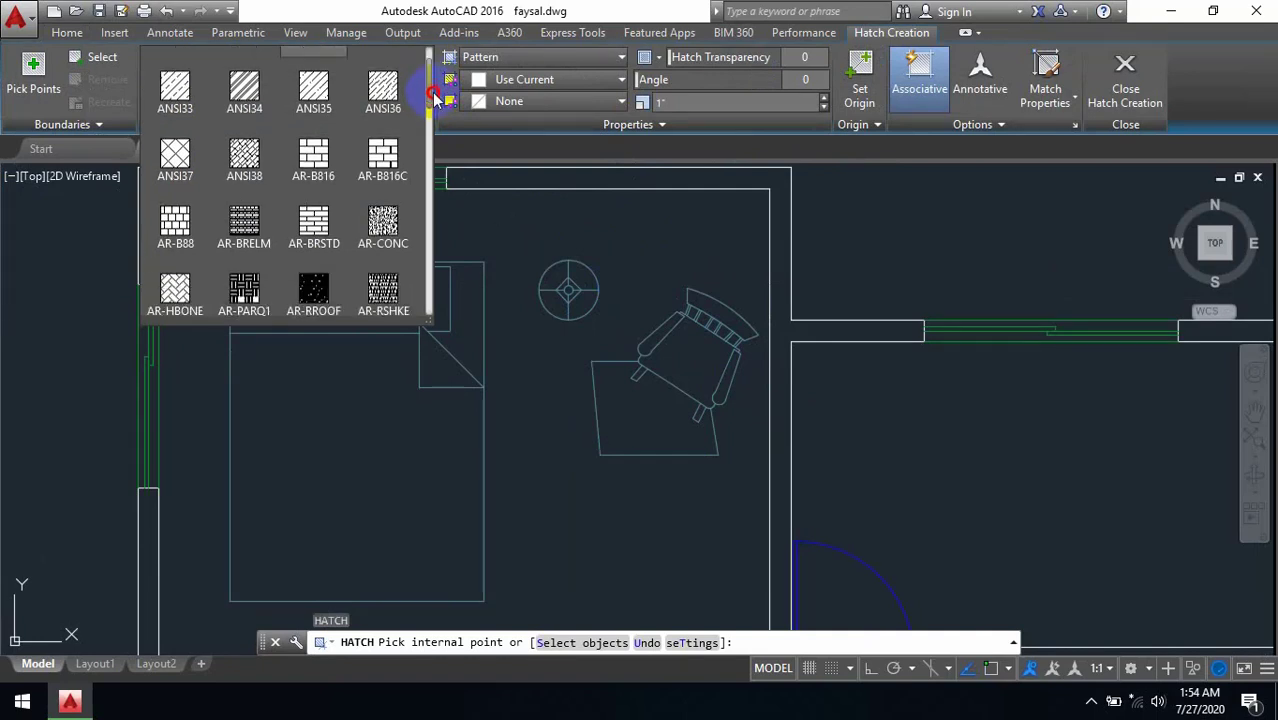
pyautogui.moveTo(433, 95); pyautogui.dragTo(441, 118)
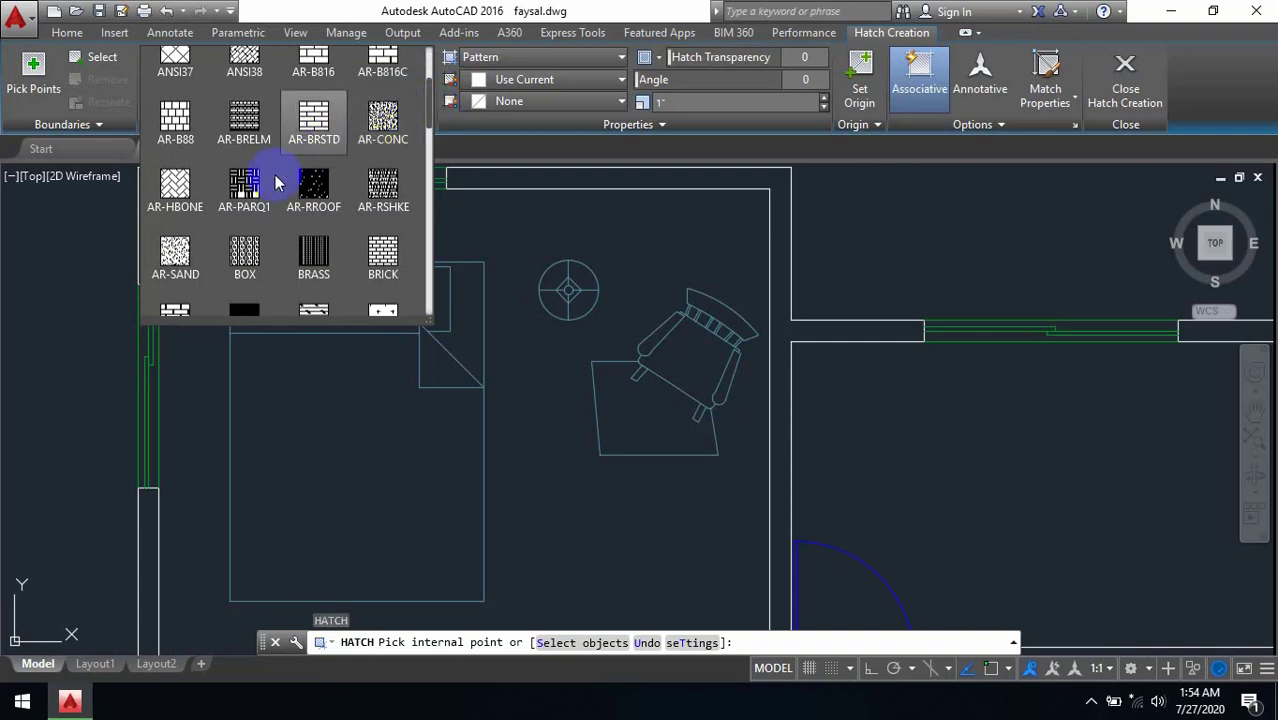
pyautogui.click(244, 190)
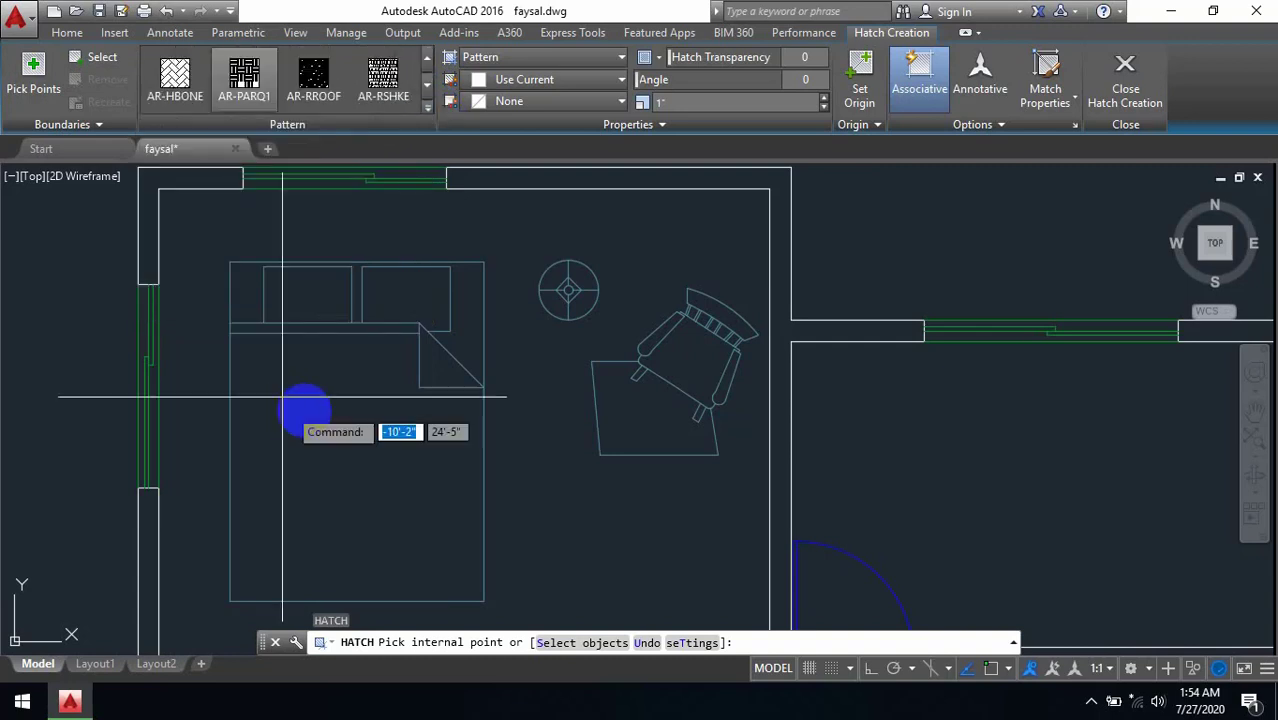
pyautogui.click(665, 422)
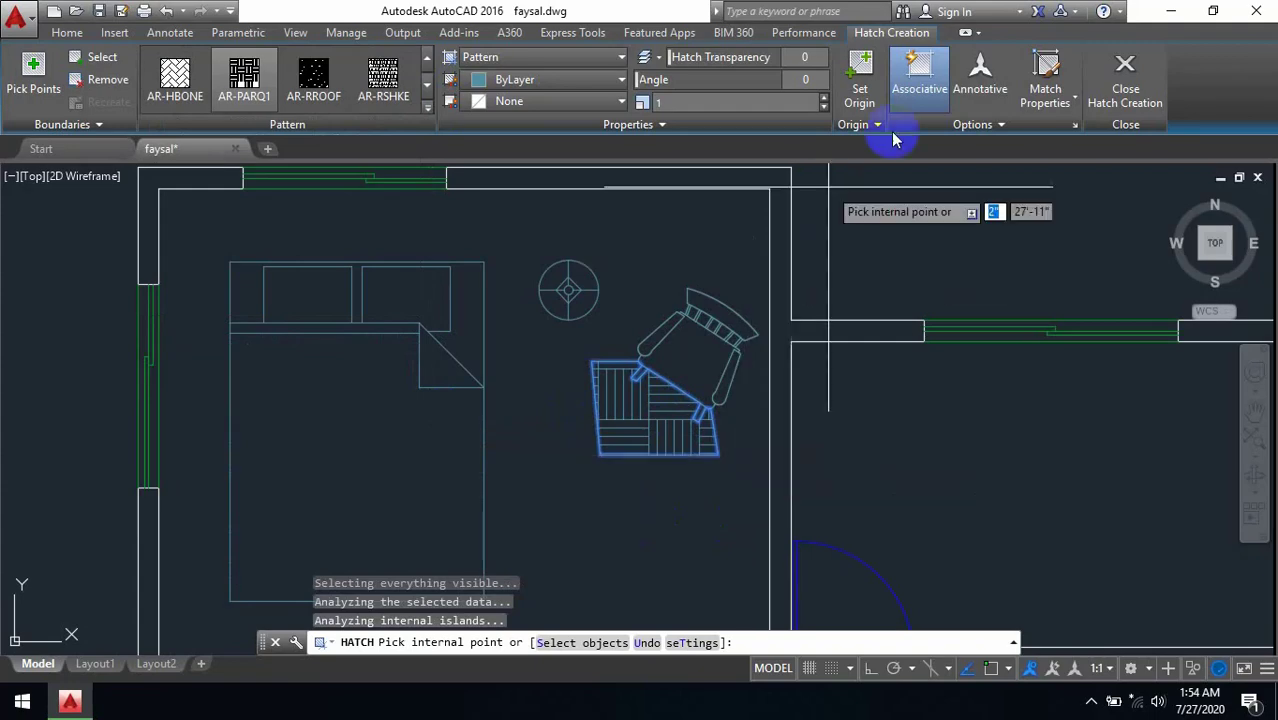
pyautogui.click(1125, 78)
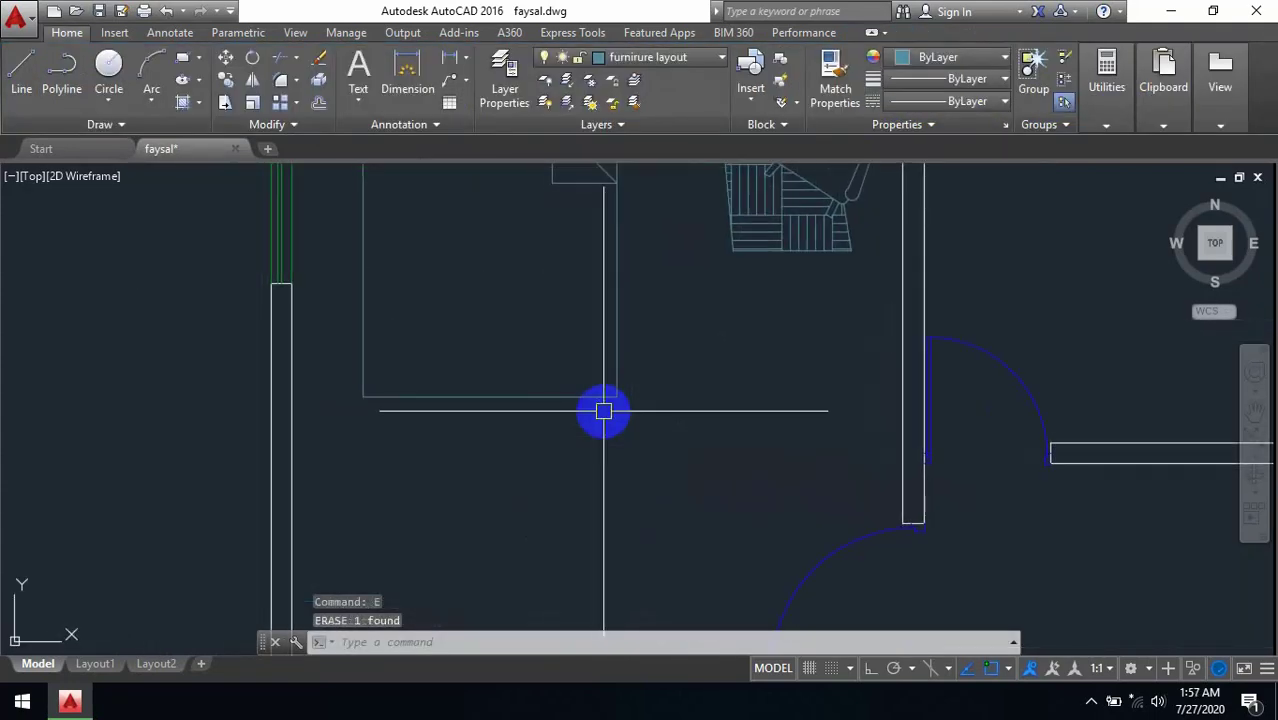
# Draw a circle of about 3'-1" radius centred inside the bed near its lower-right corner, as a round rug
pyautogui.write('c')
pyautogui.press('Return')
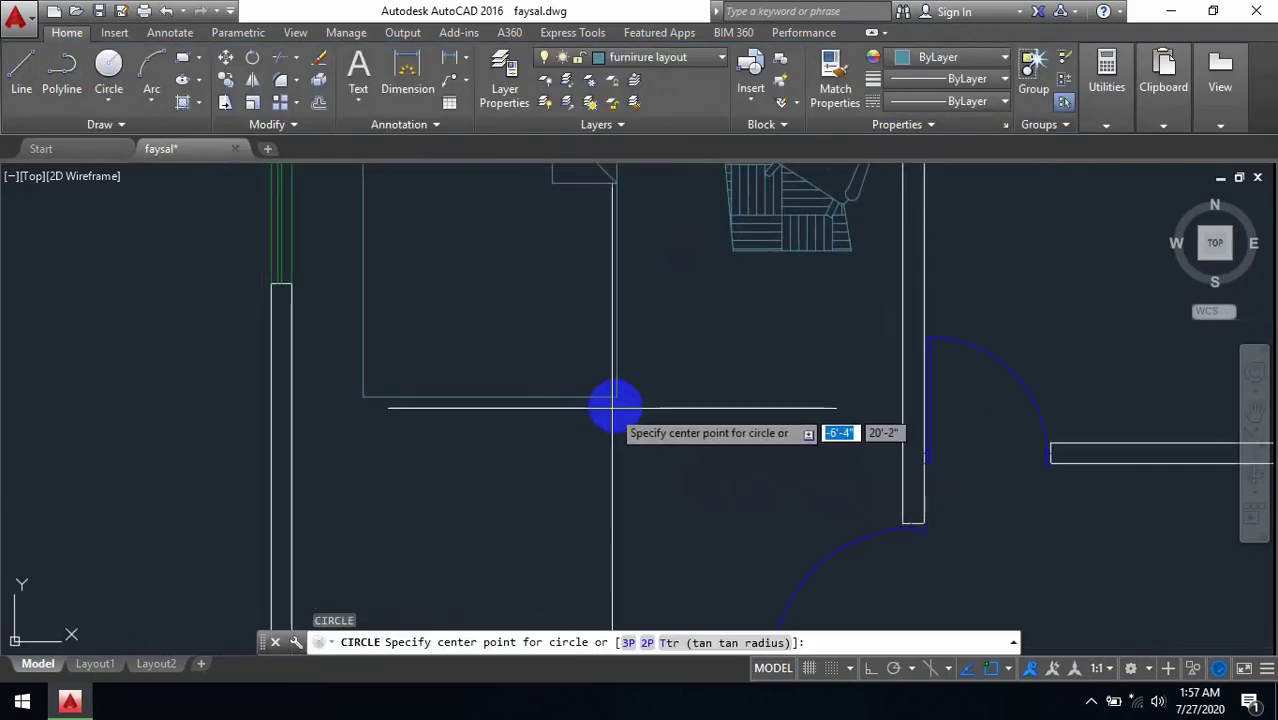
pyautogui.click(555, 329)
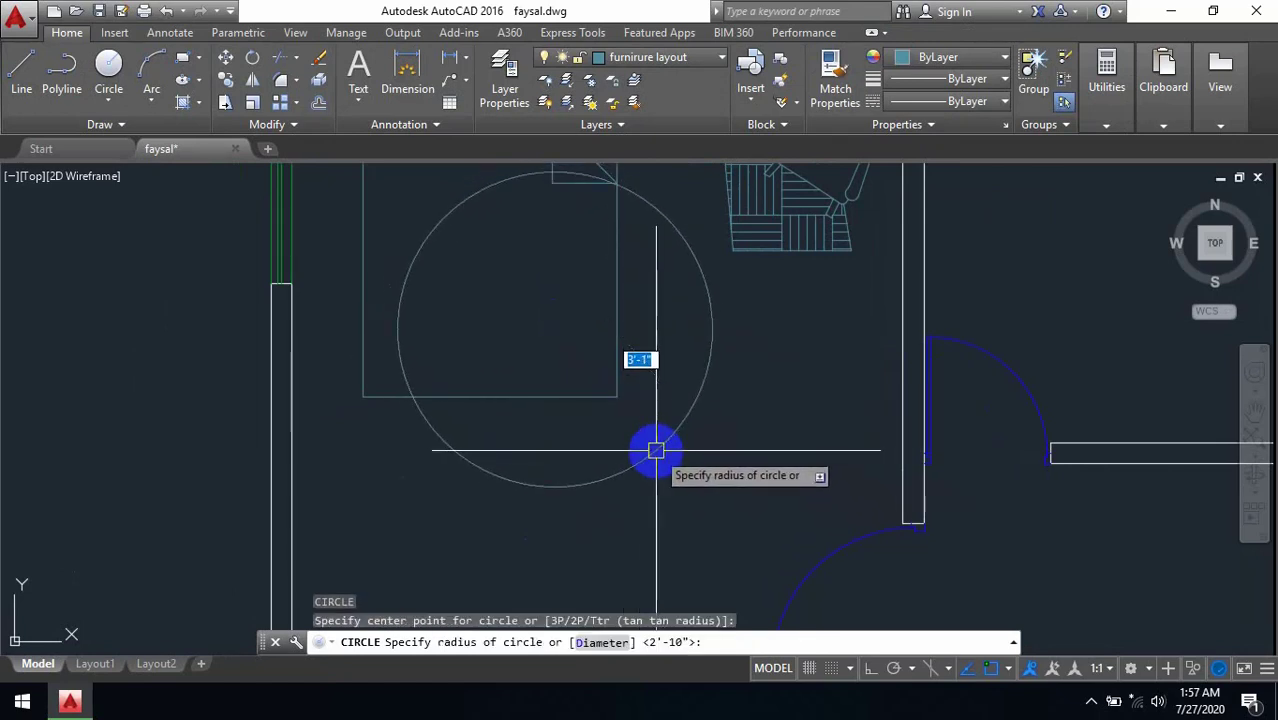
pyautogui.click(656, 451)
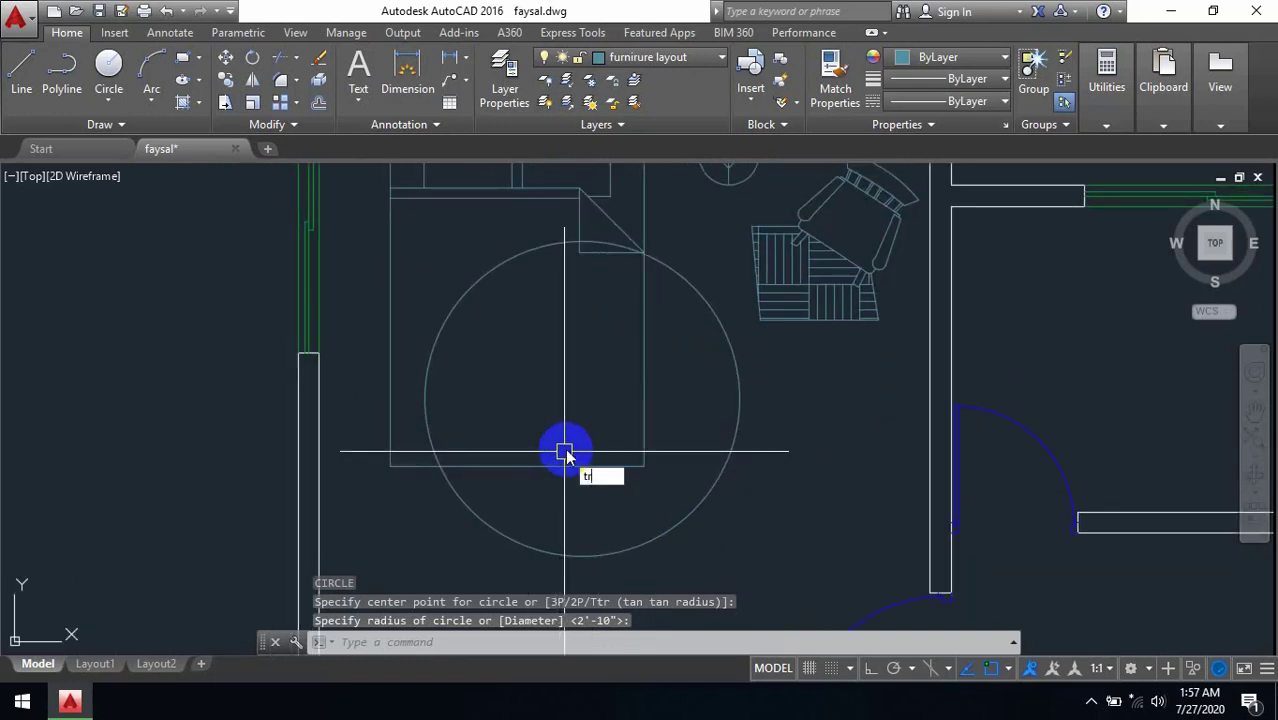
# Trim away the parts of the circle that lie inside the bed, leaving only the arc outside it
pyautogui.write('tr')
pyautogui.press('Return')
pyautogui.press('Return')
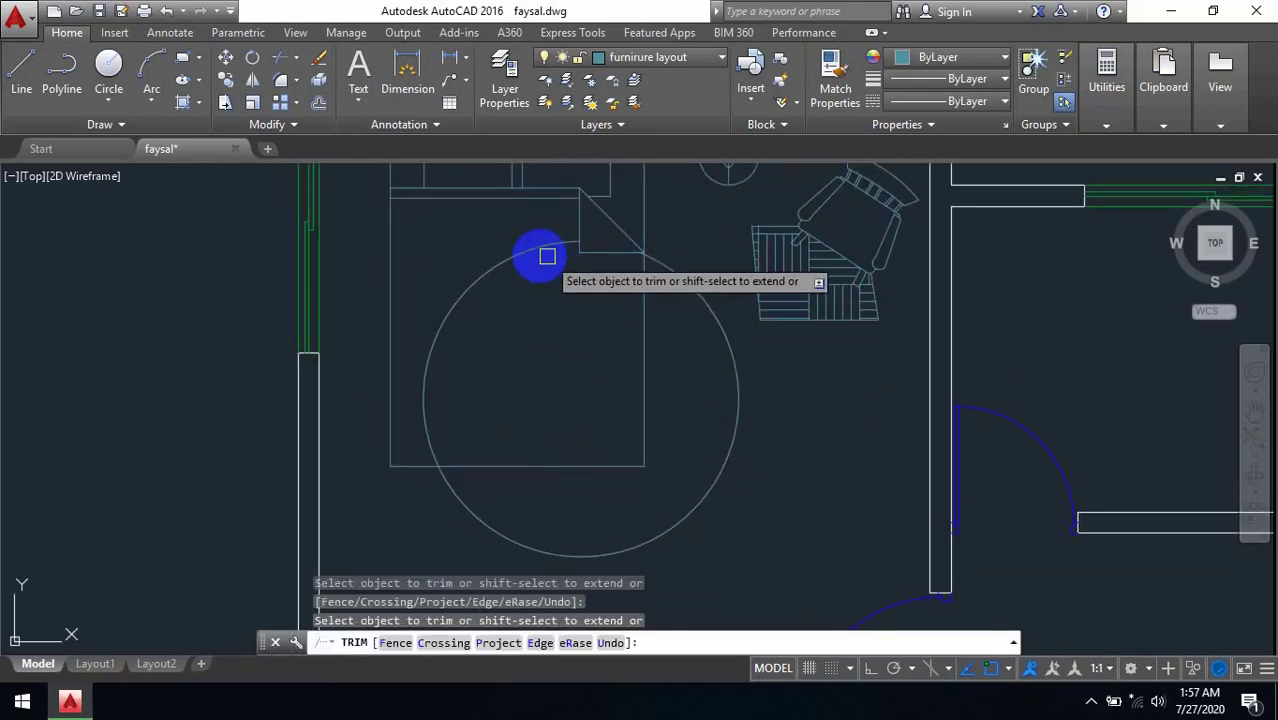
pyautogui.scroll(5, 630, 280)
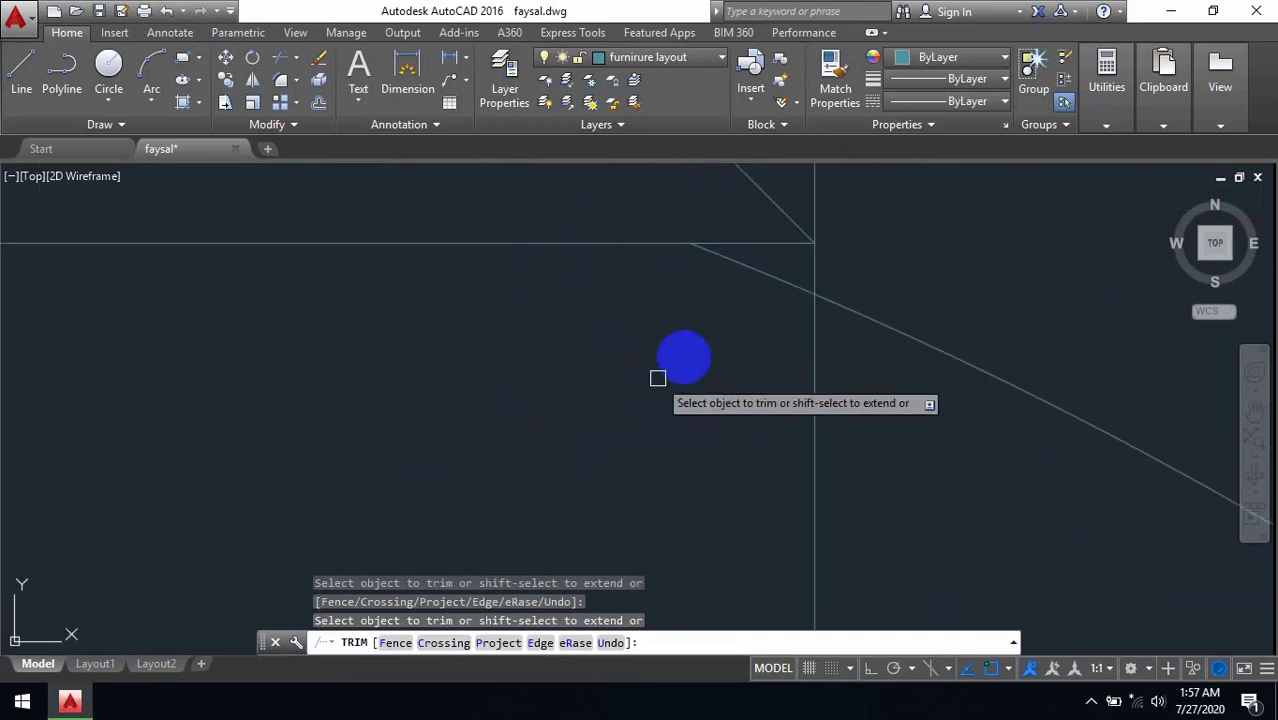
pyautogui.click(756, 277)
pyautogui.scroll(-7, 630, 337)
pyautogui.press('Escape')
# Hatch the round rug area around the bed's lower-right corner with the AR-RSHKE pattern
pyautogui.moveTo(604, 446)
pyautogui.mouseDown(button='middle')
pyautogui.moveTo(612, 410)
pyautogui.moveTo(674, 318)
pyautogui.mouseUp(button='middle')
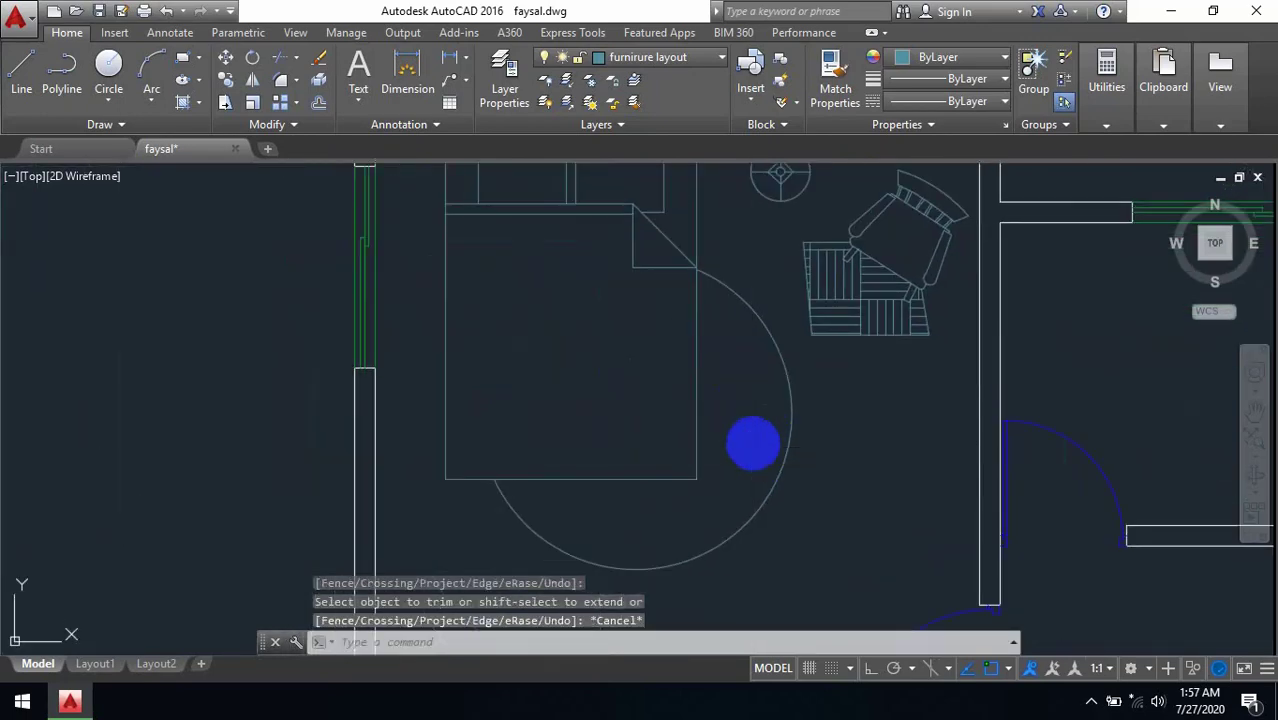
pyautogui.write('h')
pyautogui.press('Return')
pyautogui.click(773, 357)
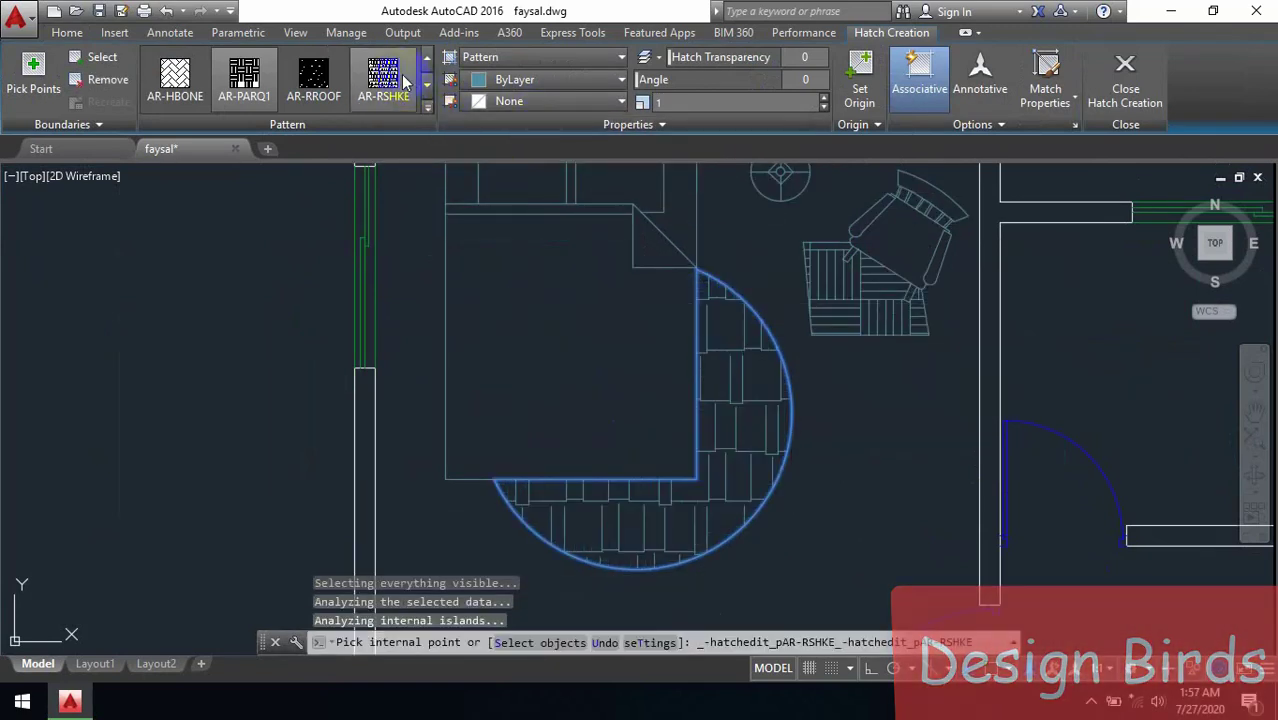
pyautogui.click(1125, 75)
pyautogui.click(1106, 75)
pyautogui.click(853, 508)
pyautogui.scroll(-2, 836, 417)
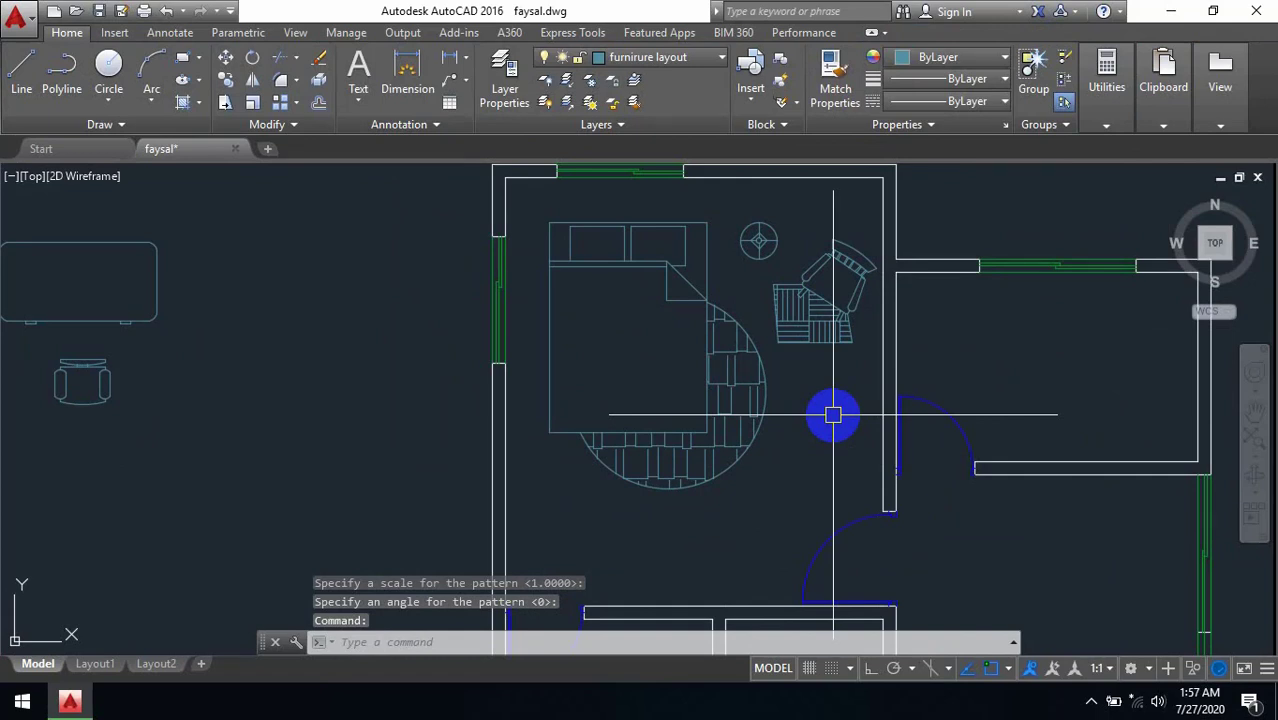
# Move the narrow drawer cabinet block above the piano into the bedroom, over its lower wall beside the door opening
pyautogui.scroll(-4, 799, 361)
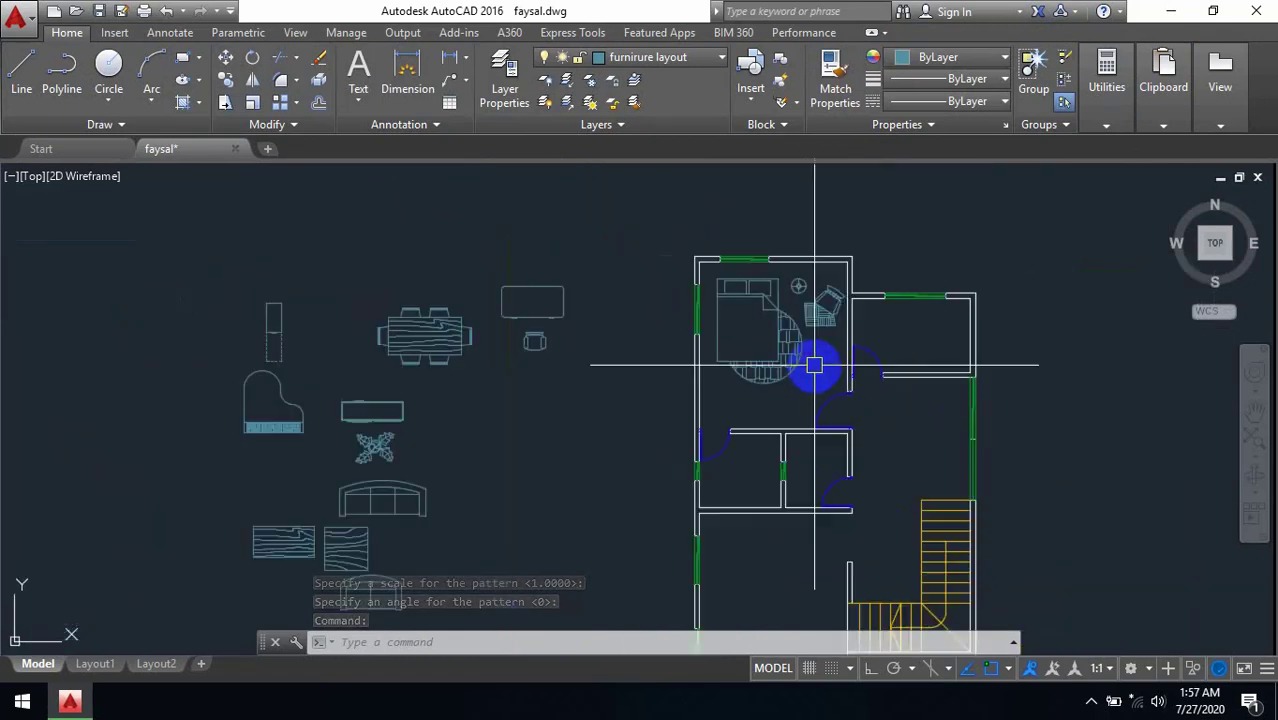
pyautogui.moveTo(813, 365); pyautogui.dragTo(770, 338, button='middle')
pyautogui.moveTo(496, 332); pyautogui.dragTo(496, 289, button='middle')
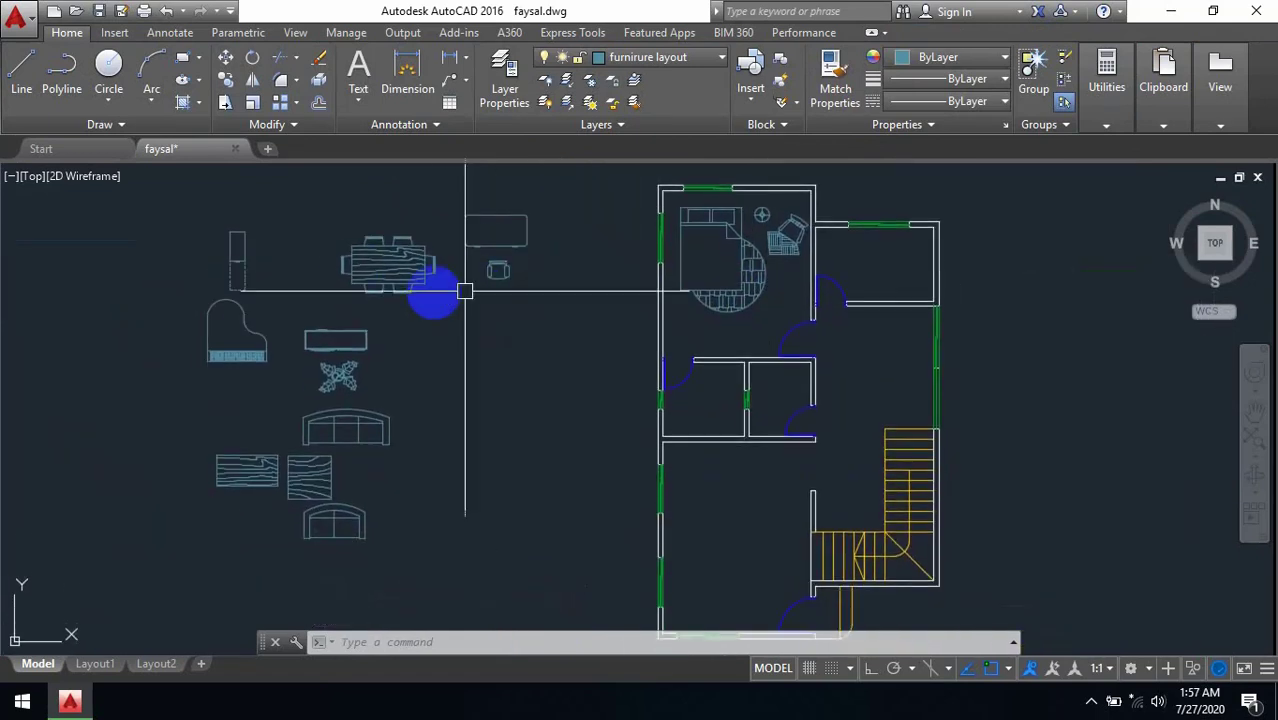
pyautogui.click(242, 267)
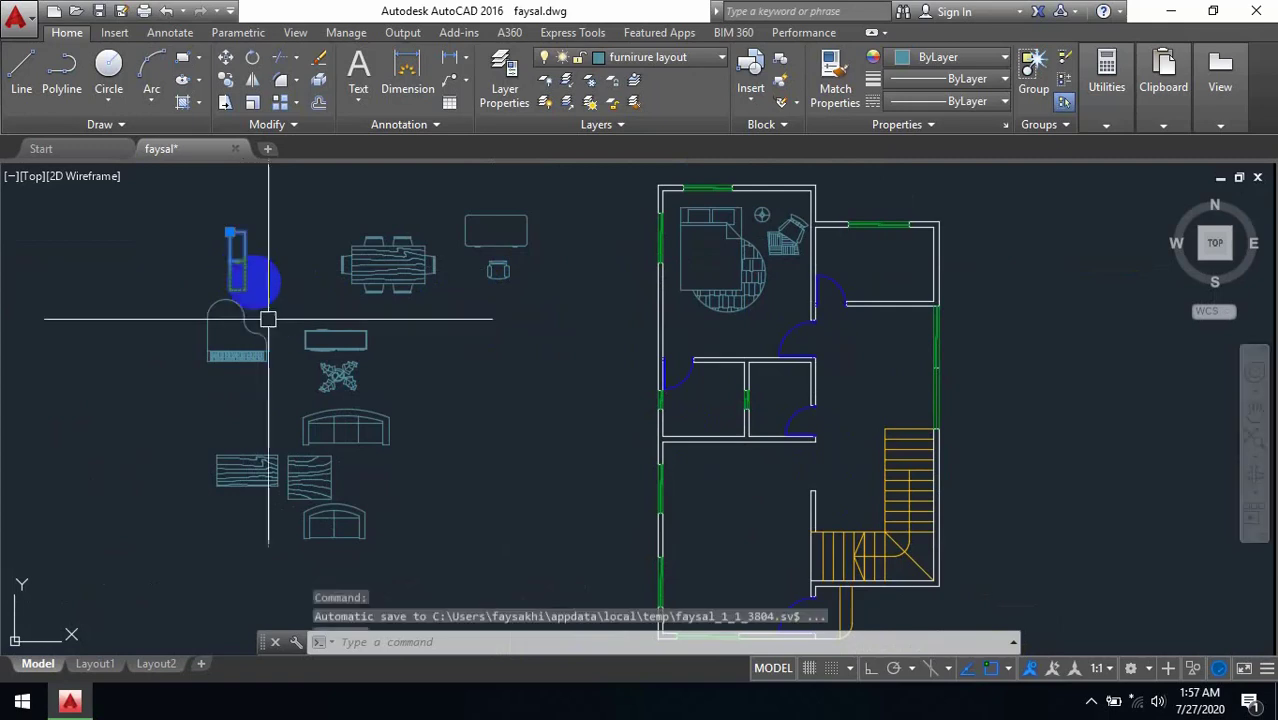
pyautogui.click(230, 233)
pyautogui.scroll(6, 716, 328)
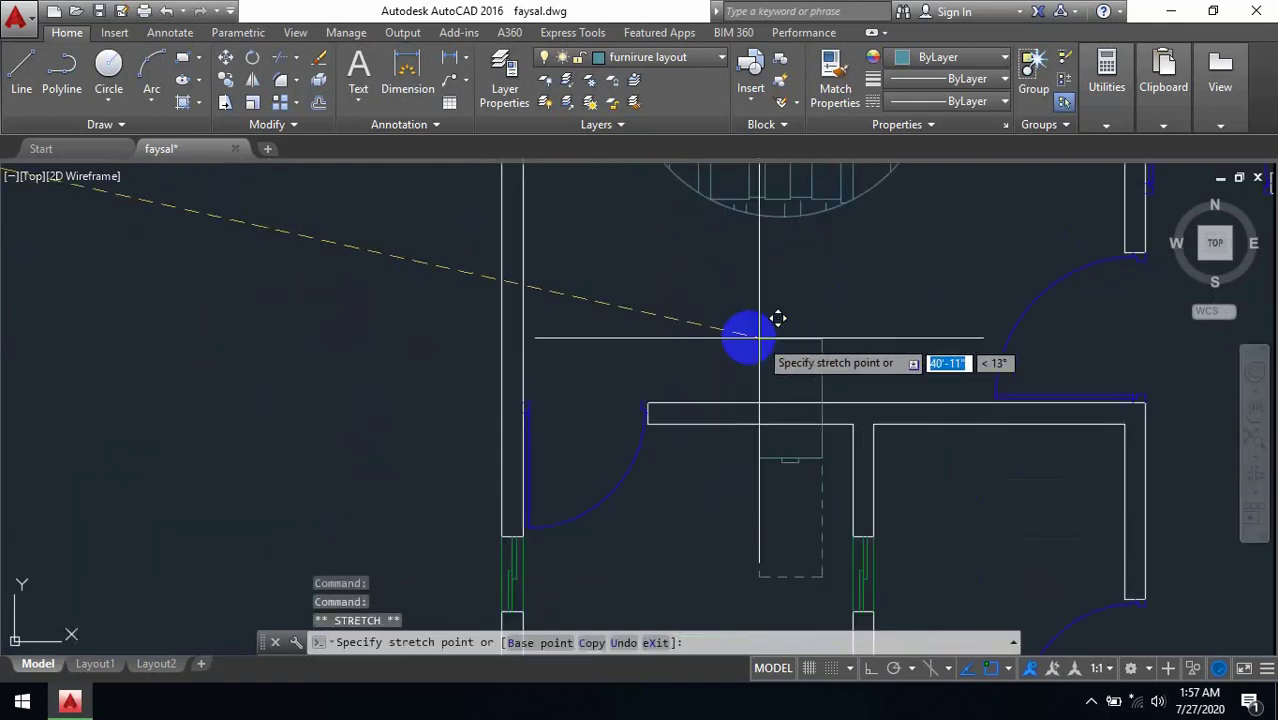
pyautogui.click(773, 410)
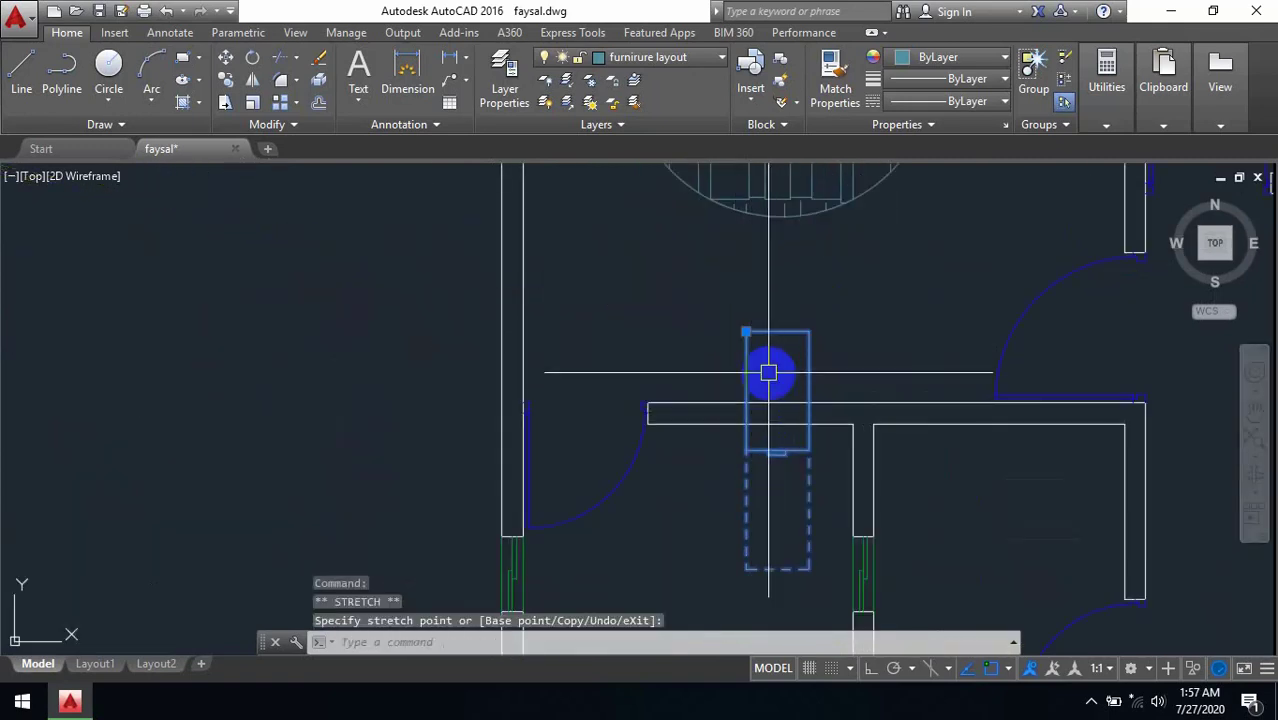
# Rotate the cabinet a quarter turn clockwise about its upper-left corner, with Ortho turned on, so it lies parallel to the lower wall
pyautogui.write('ro')
pyautogui.press('Return')
pyautogui.click(745, 332)
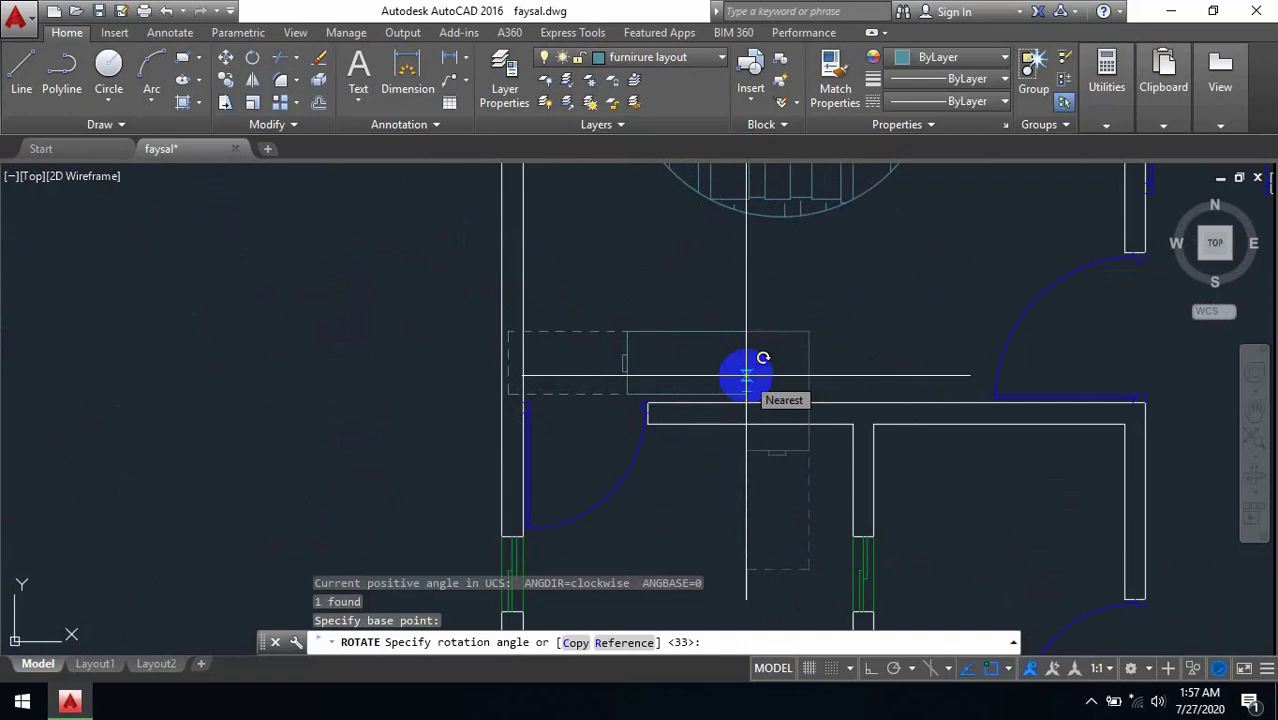
pyautogui.press('F8')
pyautogui.click(742, 374)
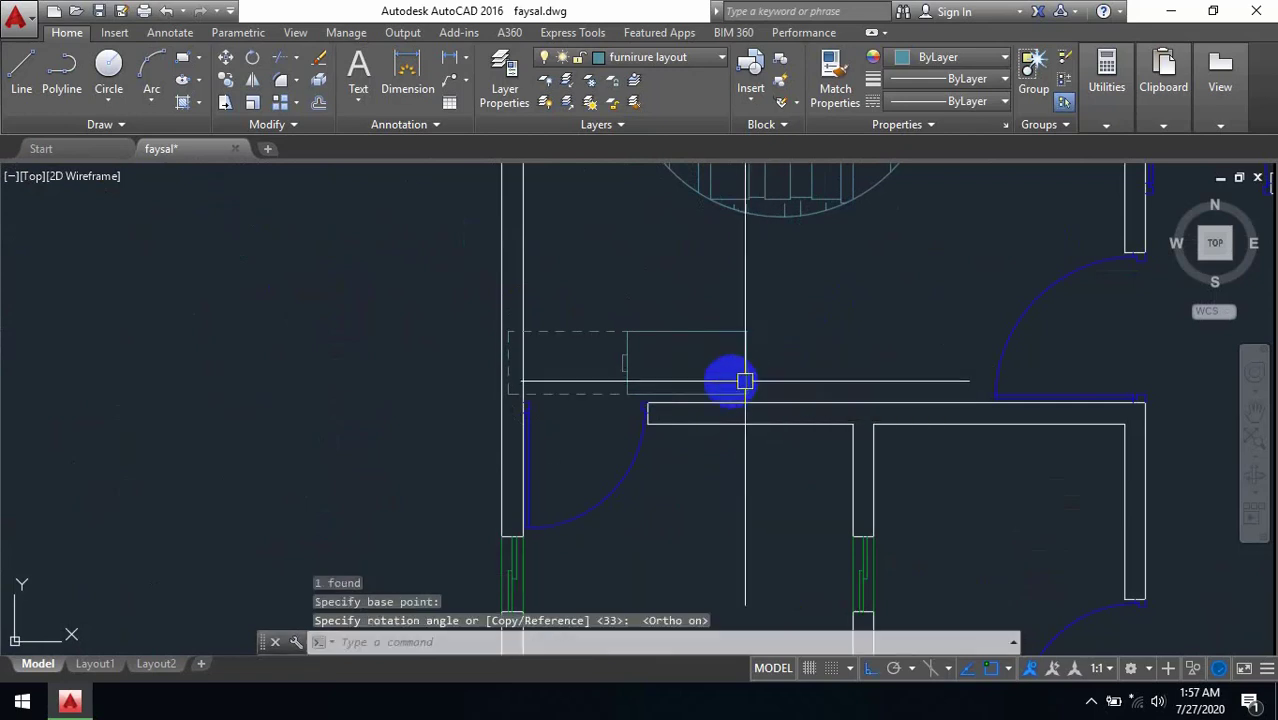
# Slide the drawer cabinet horizontally to the right along the bedroom's lower wall, clear of the door opening
pyautogui.click(694, 335)
pyautogui.click(745, 331)
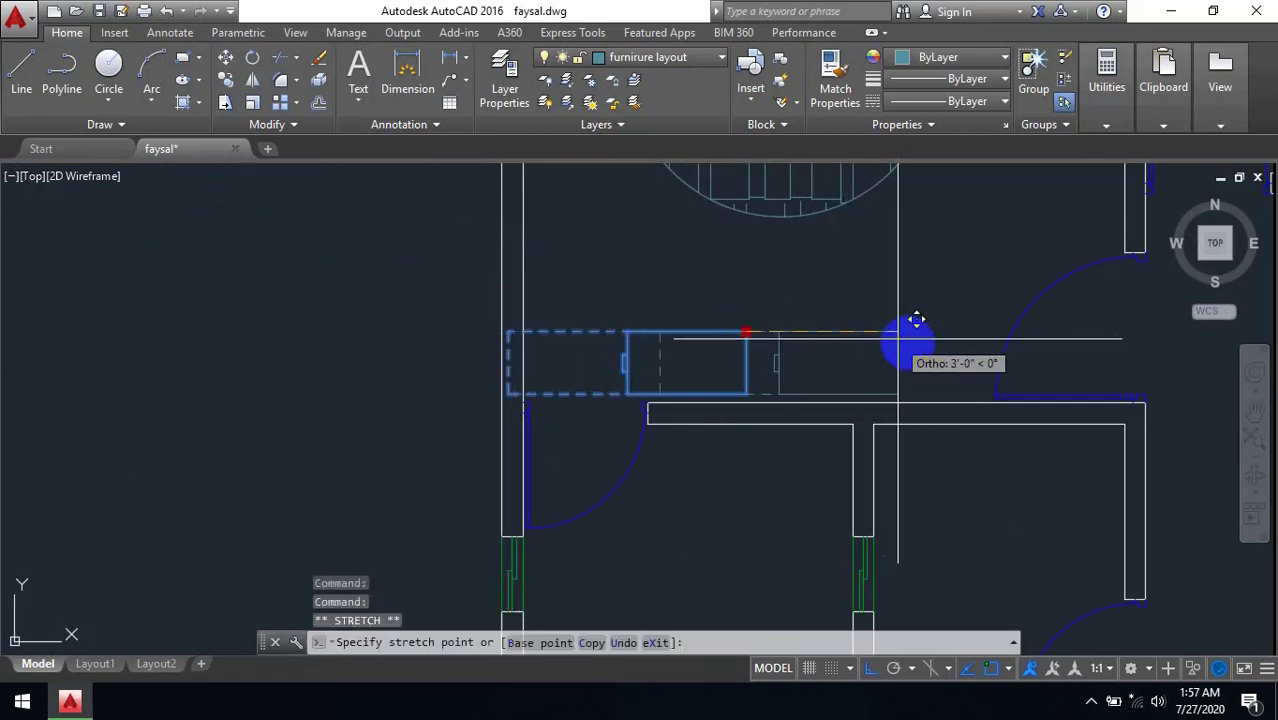
pyautogui.press('Escape')
pyautogui.scroll(-4, 876, 396)
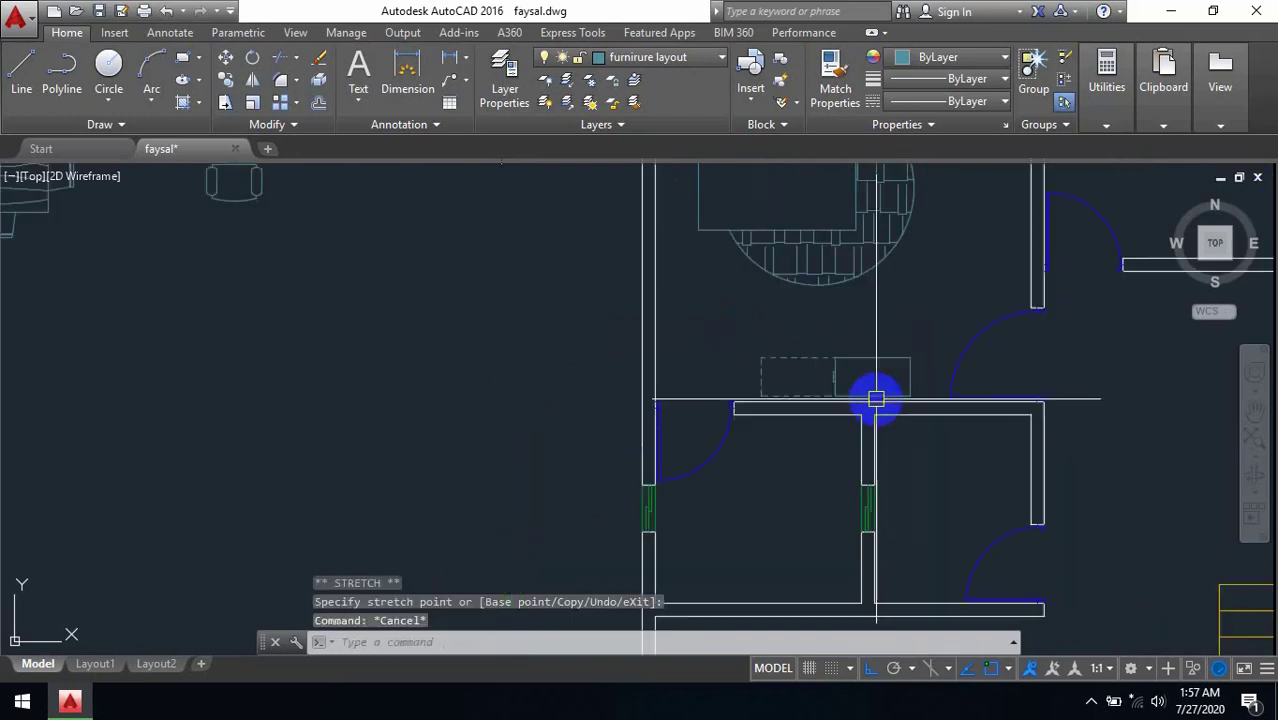
pyautogui.moveTo(895, 397); pyautogui.dragTo(723, 393, button='middle')
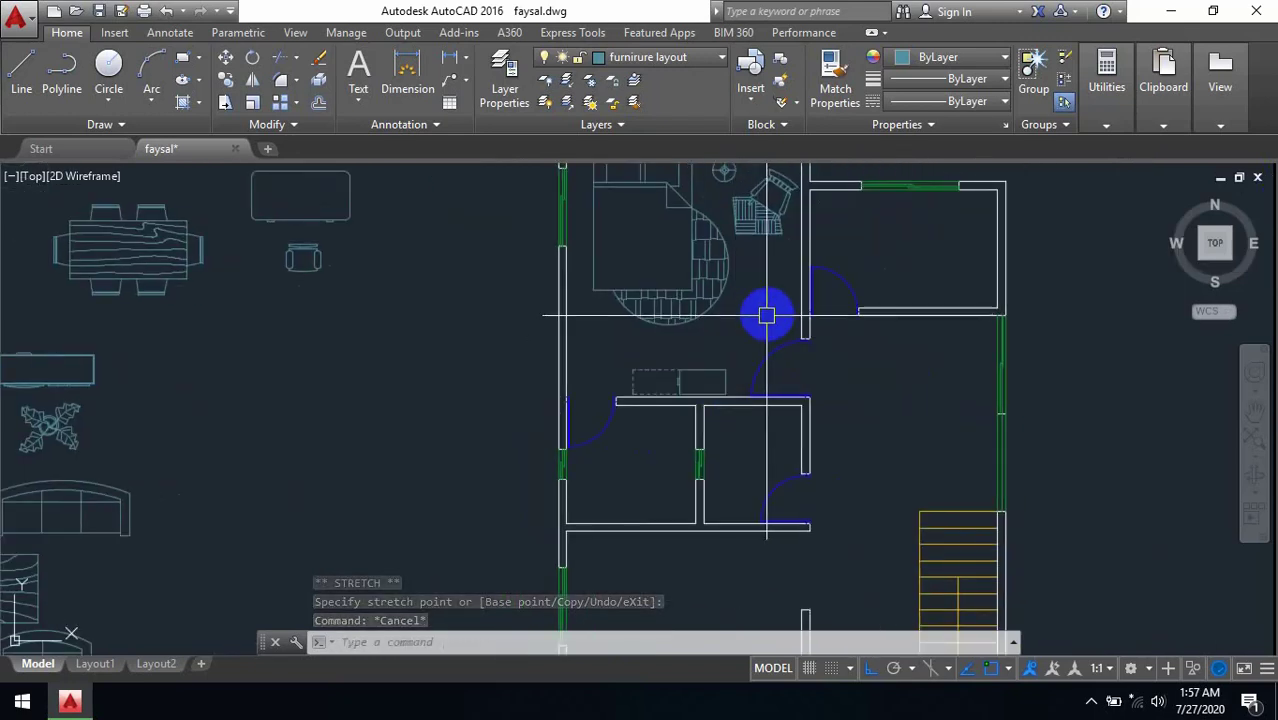
# Move the six-seat dining table block, with Ortho turned off, into the open area between the upper-right room and the staircase
pyautogui.moveTo(767, 315); pyautogui.dragTo(899, 420, button='middle')
pyautogui.scroll(-2, 904, 347)
pyautogui.moveTo(904, 354)
pyautogui.mouseDown(button='middle')
pyautogui.moveTo(862, 290)
pyautogui.moveTo(865, 318)
pyautogui.moveTo(817, 307)
pyautogui.mouseUp(button='middle')
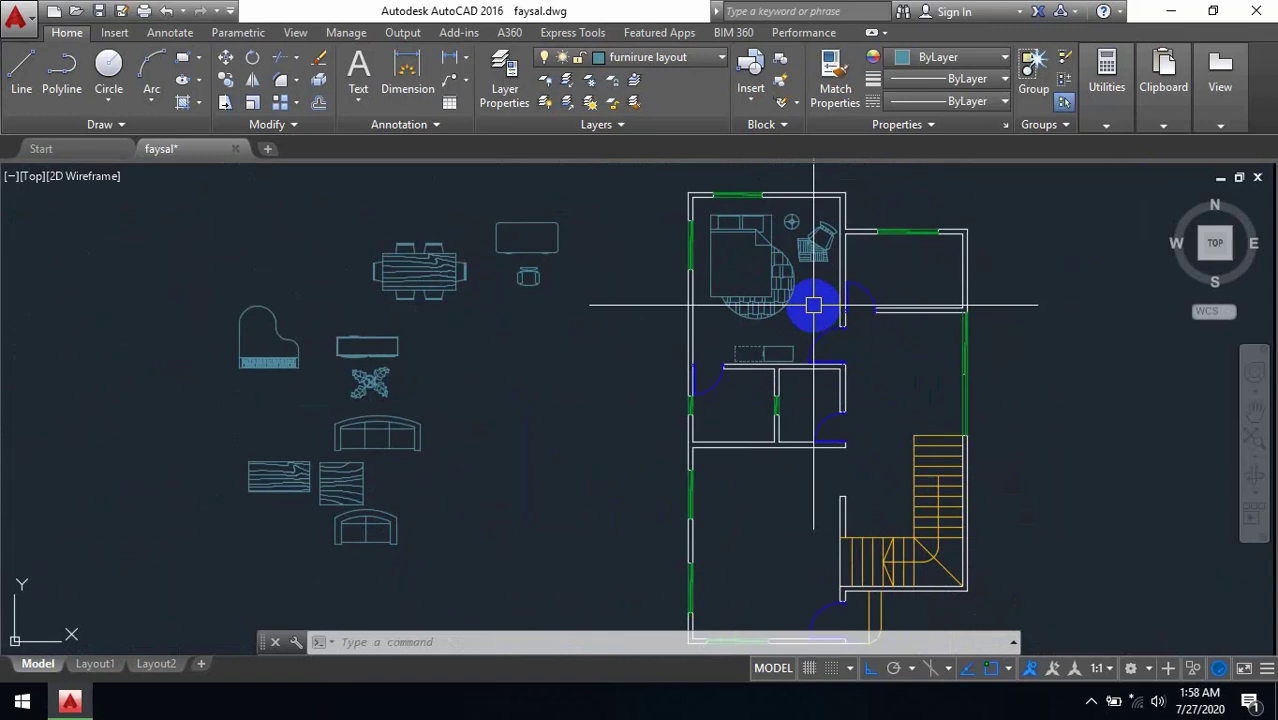
pyautogui.moveTo(817, 319); pyautogui.dragTo(717, 364, button='middle')
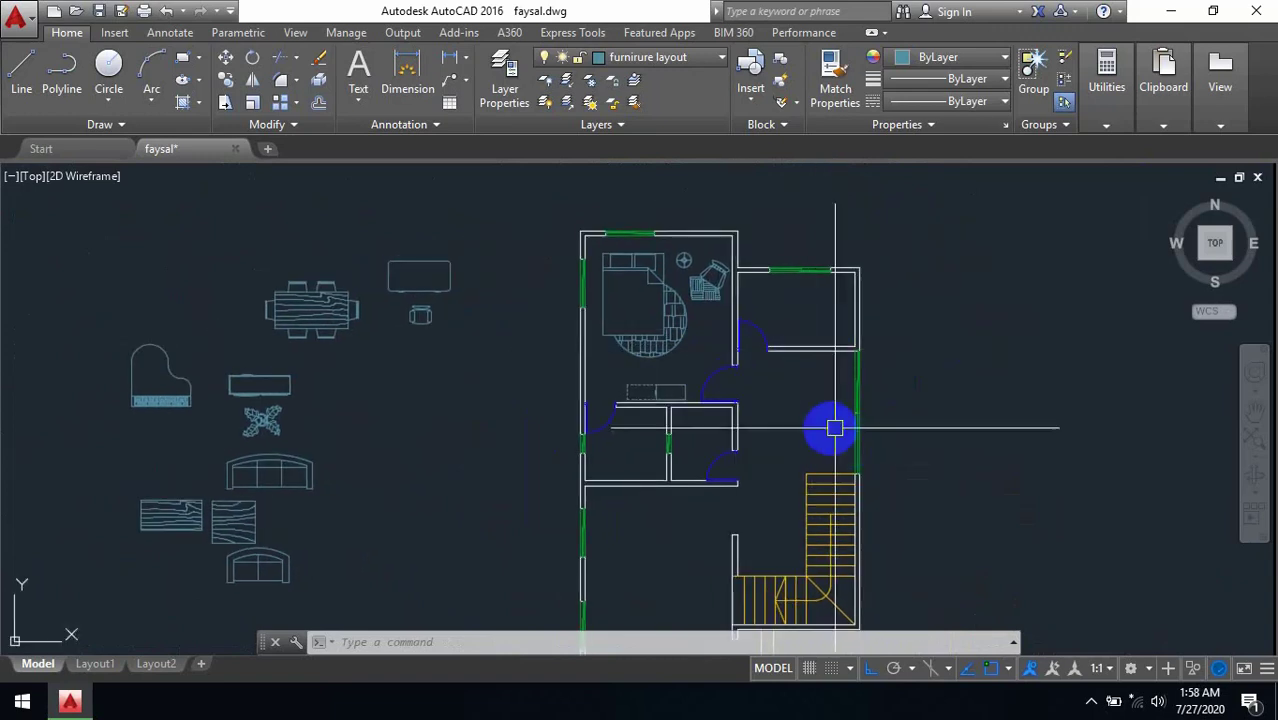
pyautogui.moveTo(835, 428); pyautogui.dragTo(854, 335, button='middle')
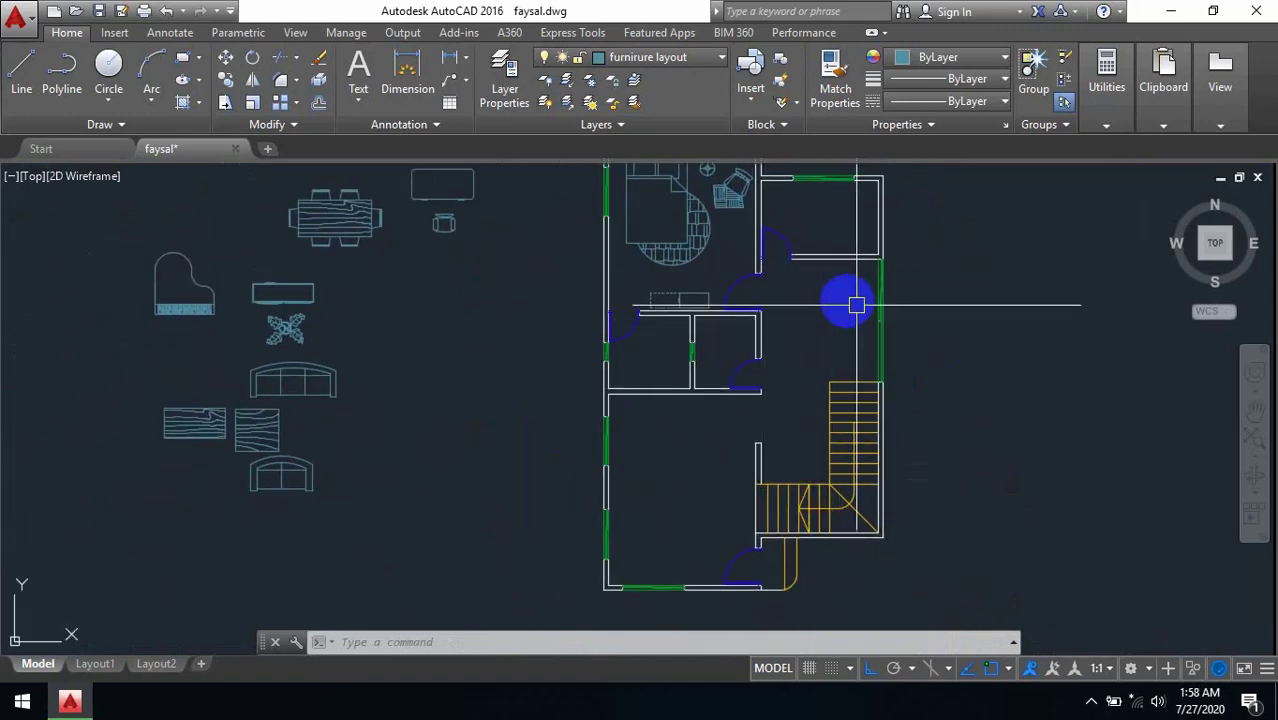
pyautogui.moveTo(827, 299); pyautogui.dragTo(816, 370, button='middle')
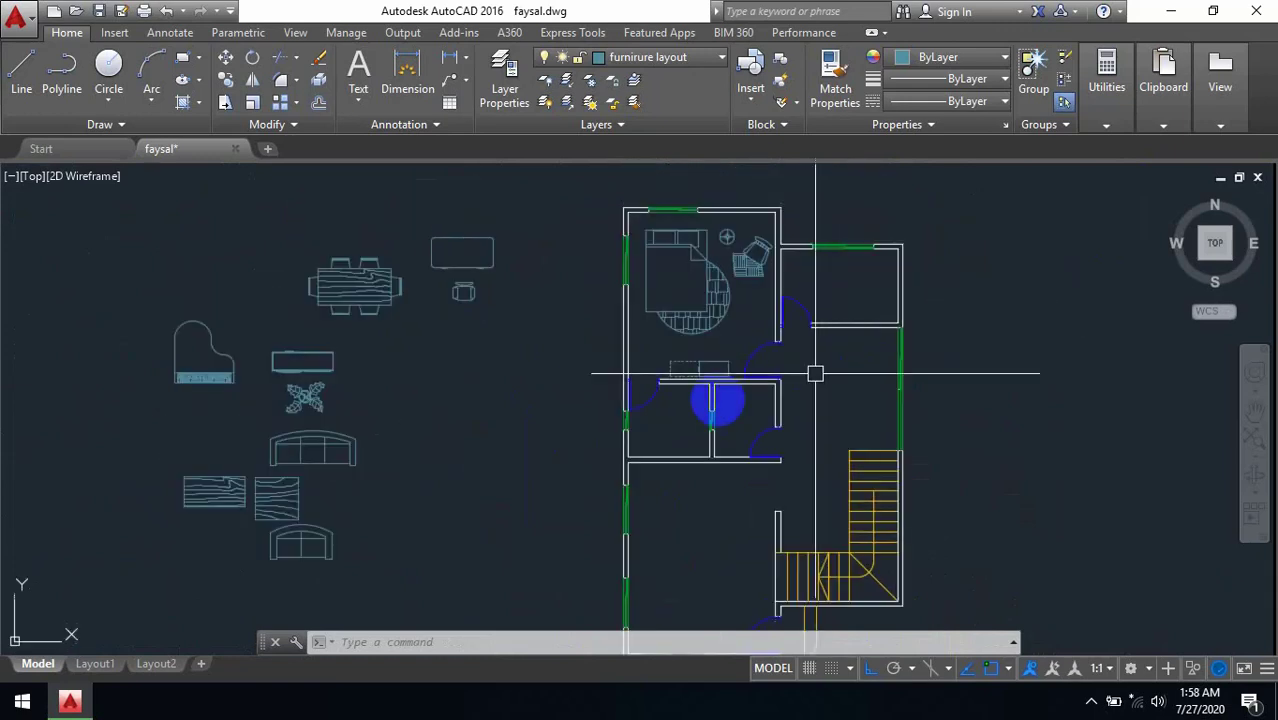
pyautogui.click(354, 287)
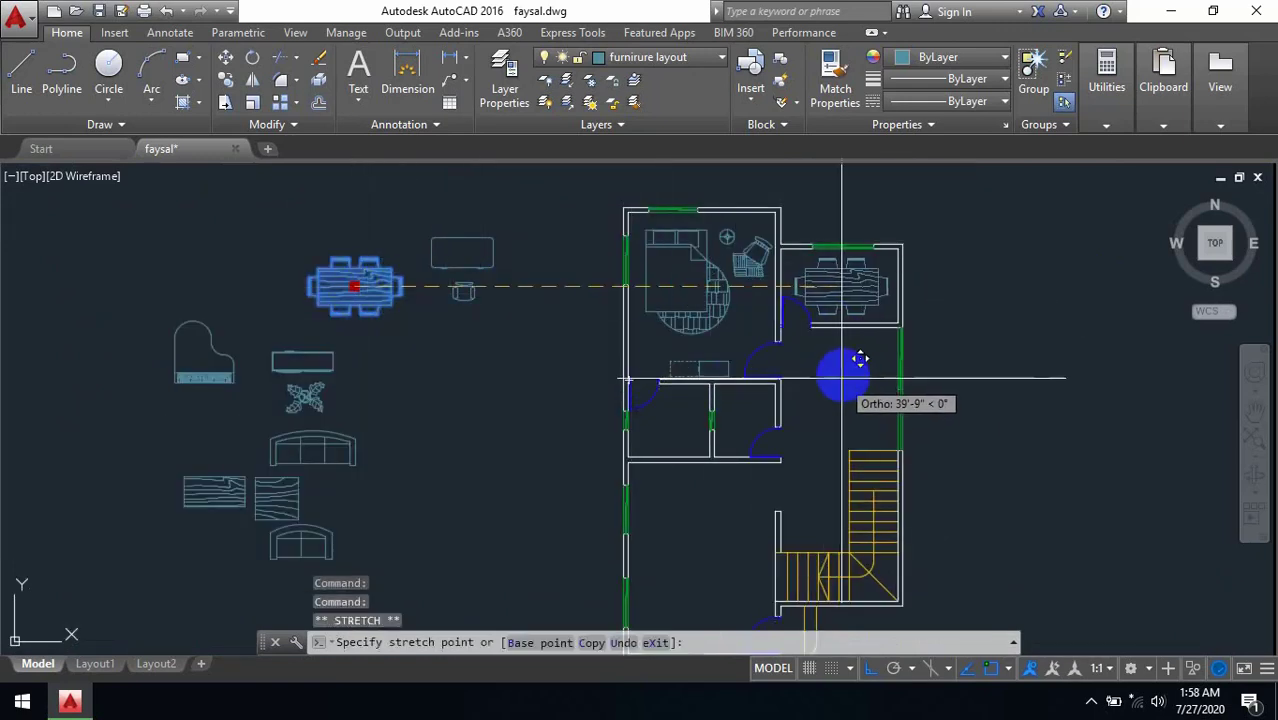
pyautogui.press('F8')
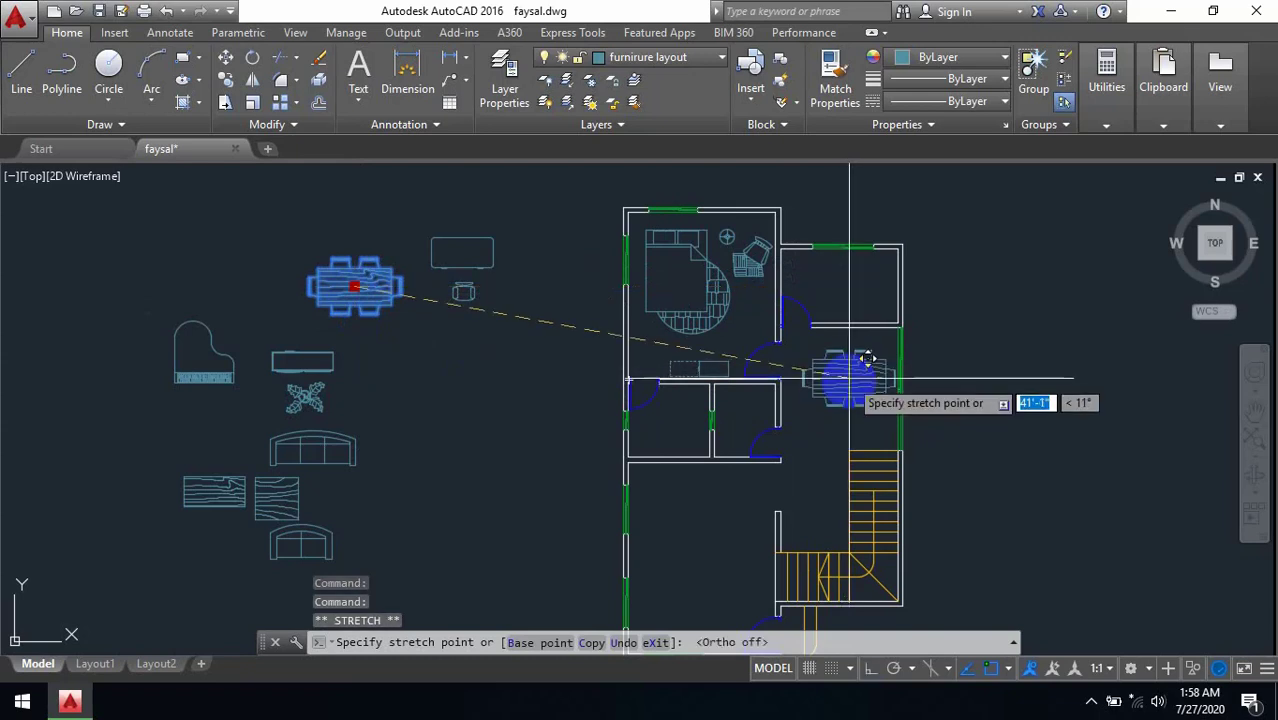
pyautogui.scroll(2, 863, 362)
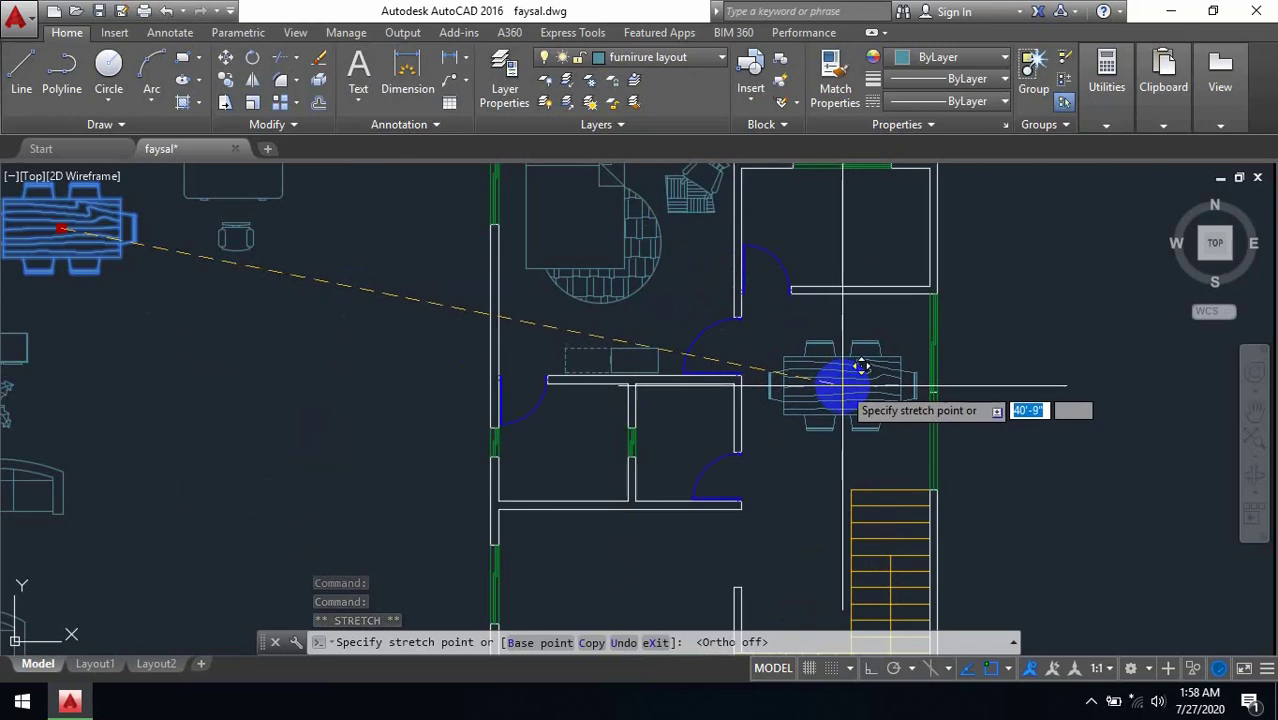
pyautogui.click(845, 385)
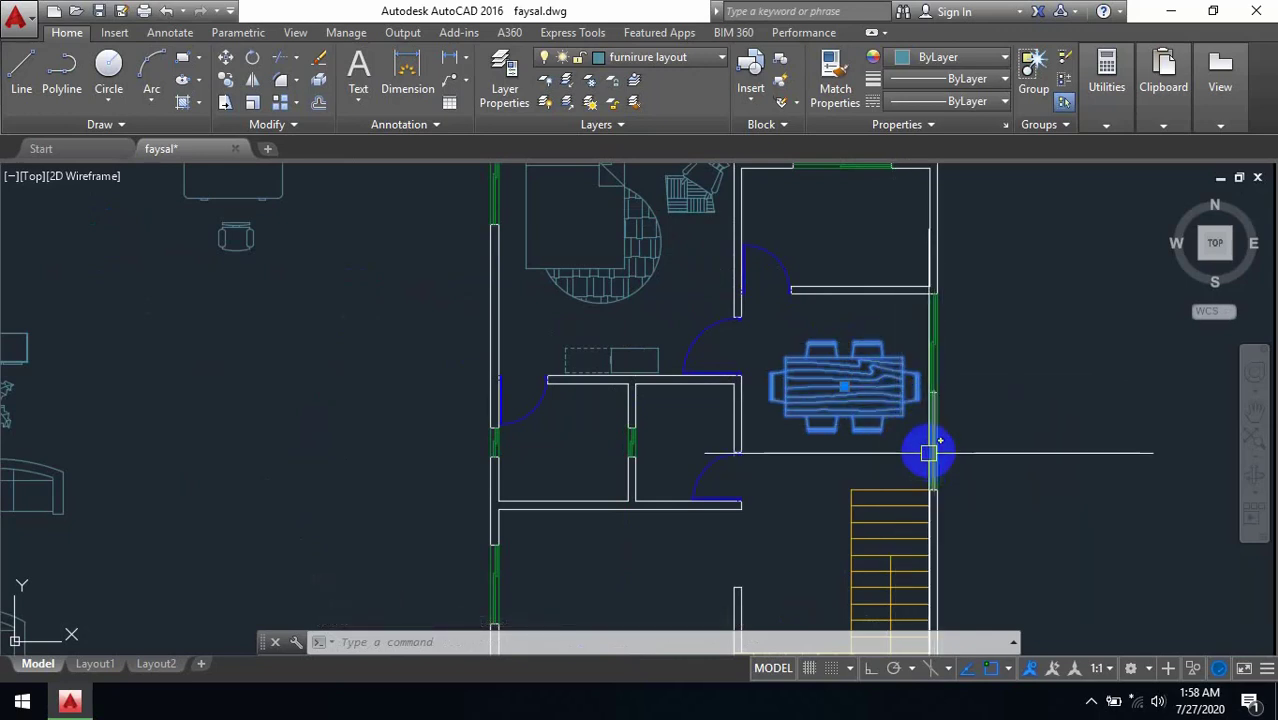
# Rotate the dining table a quarter turn about its centre and shift it beside the right window wall above the stairs
pyautogui.write('ro')
pyautogui.press('Return')
pyautogui.click(845, 385)
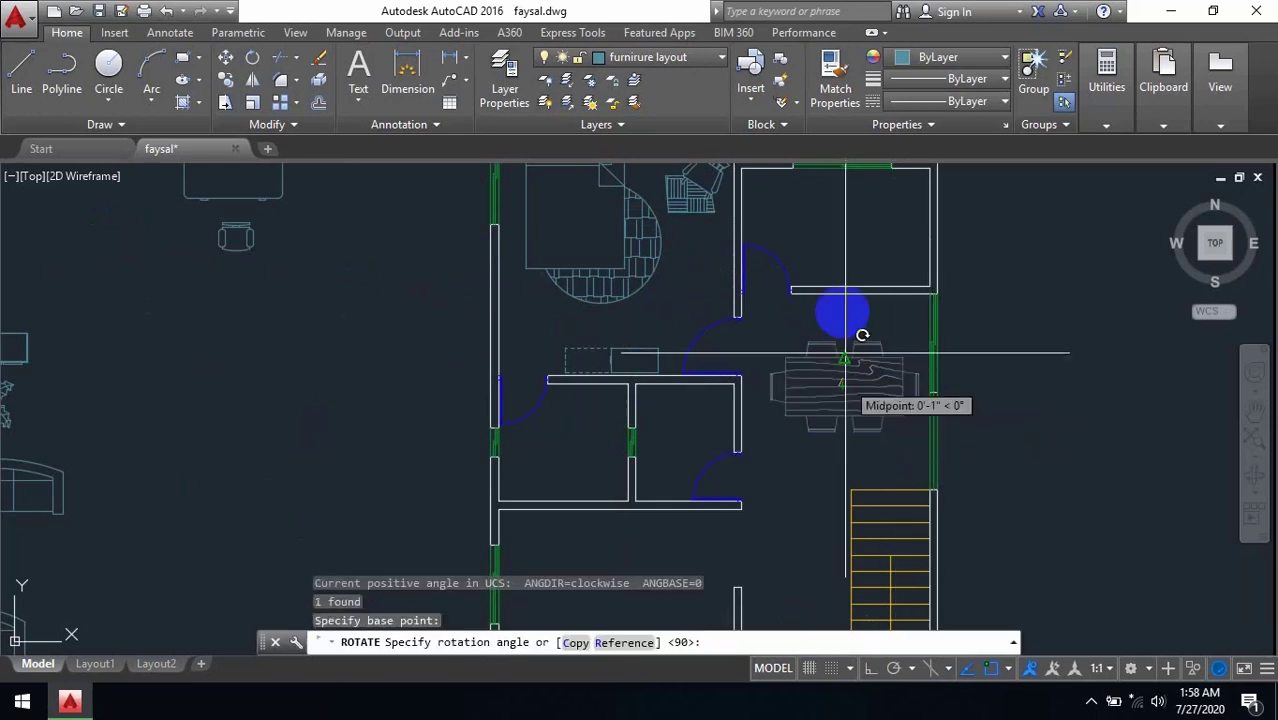
pyautogui.click(843, 252)
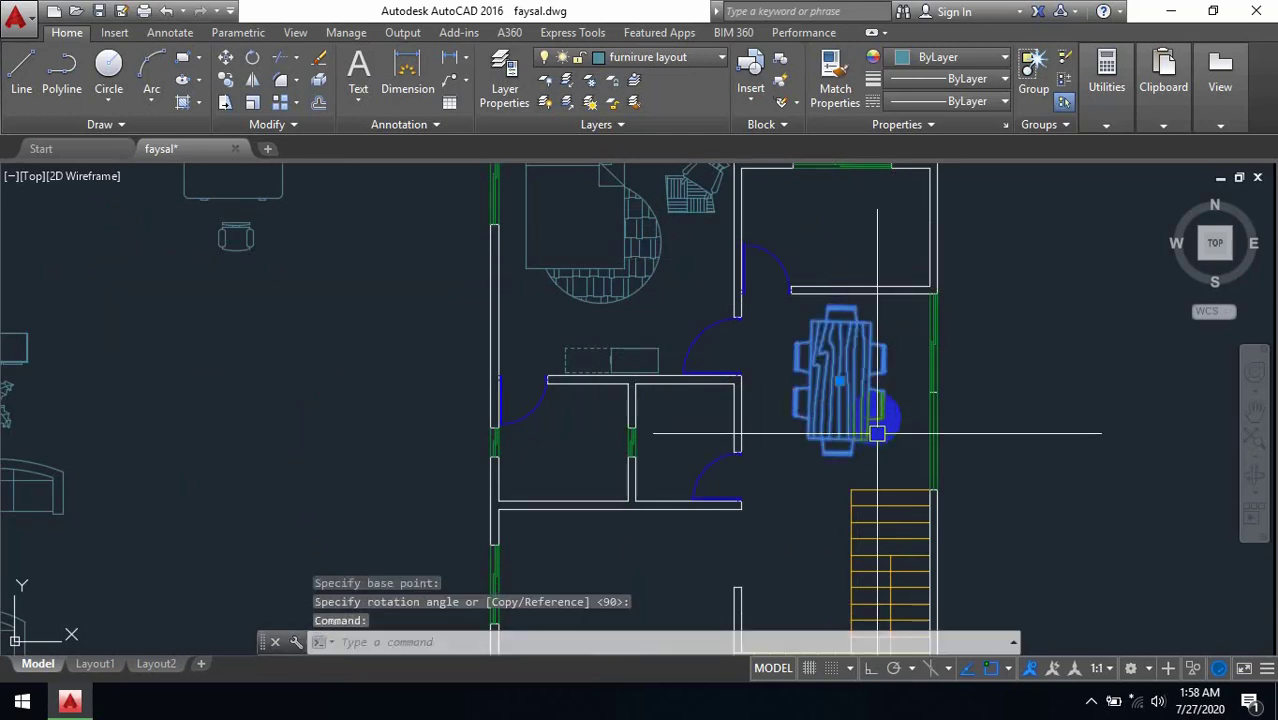
pyautogui.click(845, 381)
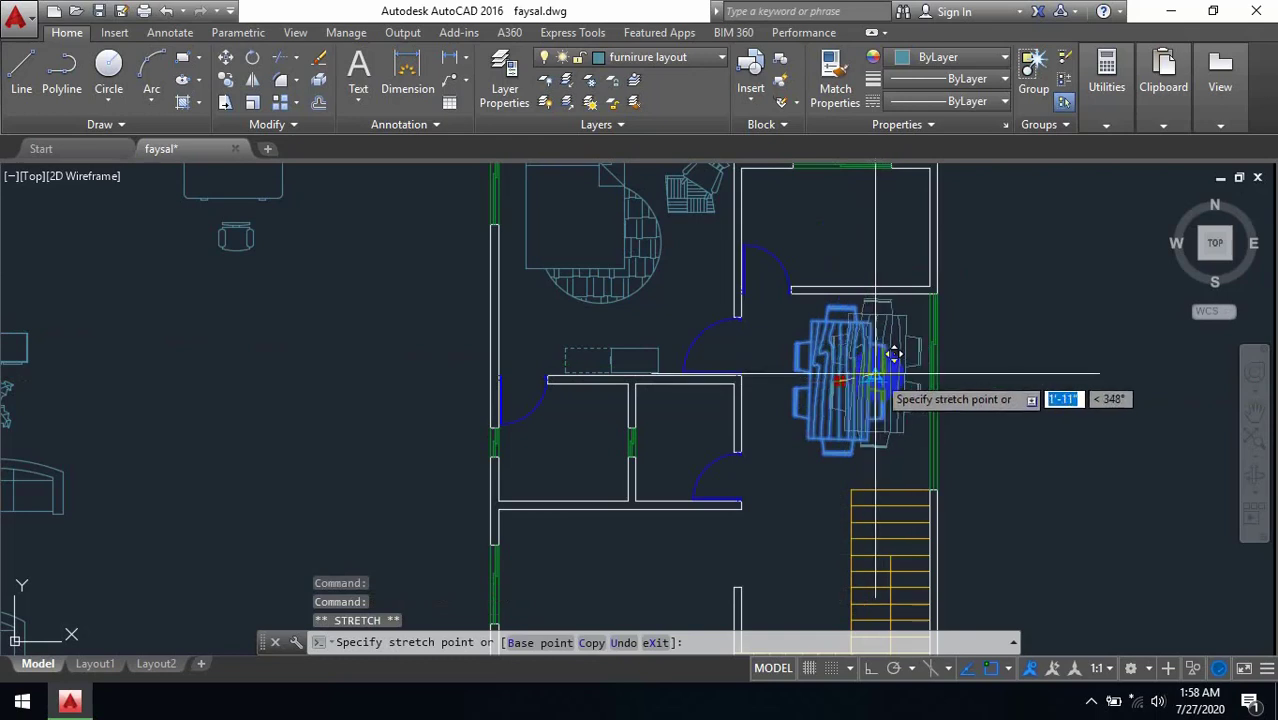
pyautogui.click(876, 374)
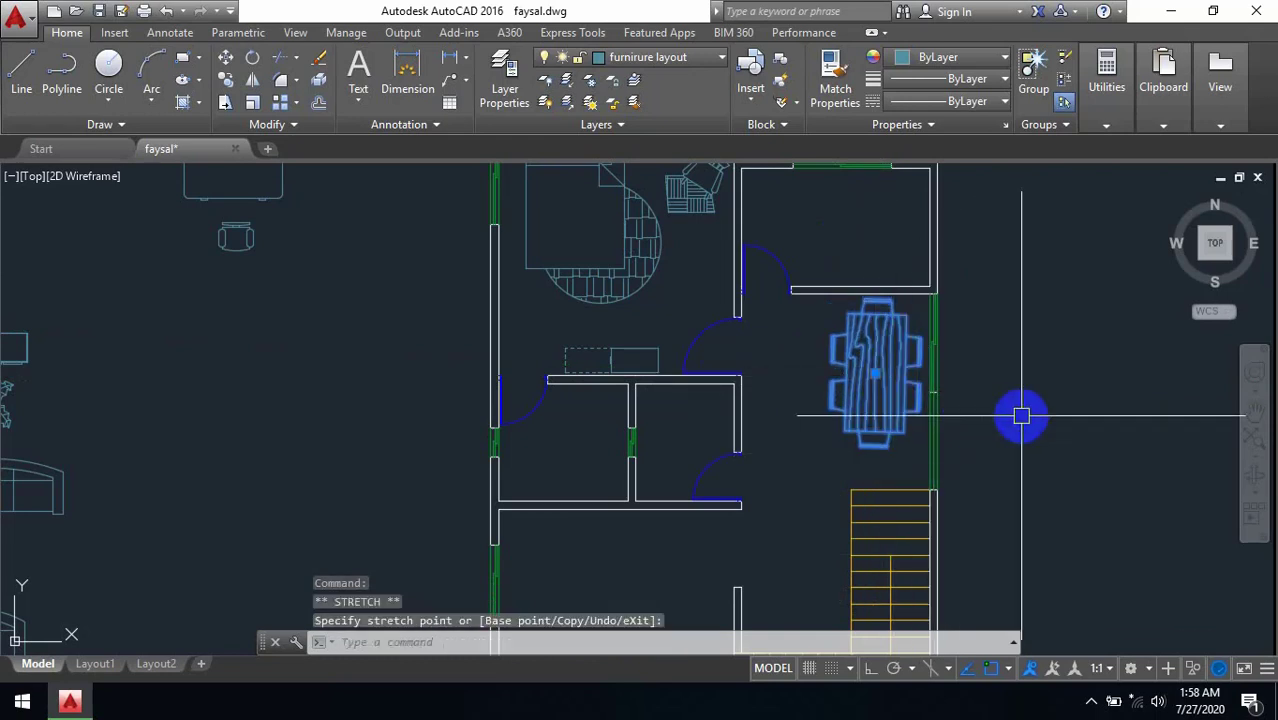
pyautogui.press('Escape')
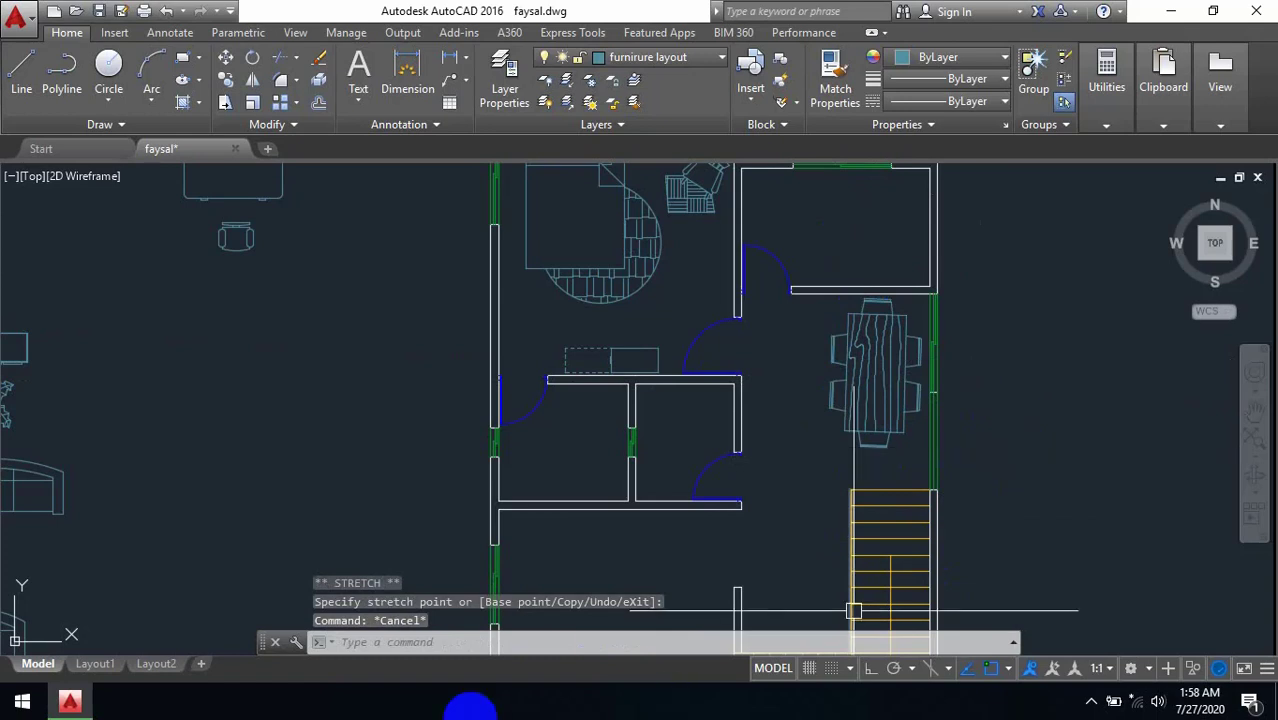
# Move the three-seat sofa block by its back midpoint into the middle of the large lower-left room
pyautogui.scroll(-2, 858, 430)
pyautogui.moveTo(858, 430); pyautogui.dragTo(934, 358, button='middle')
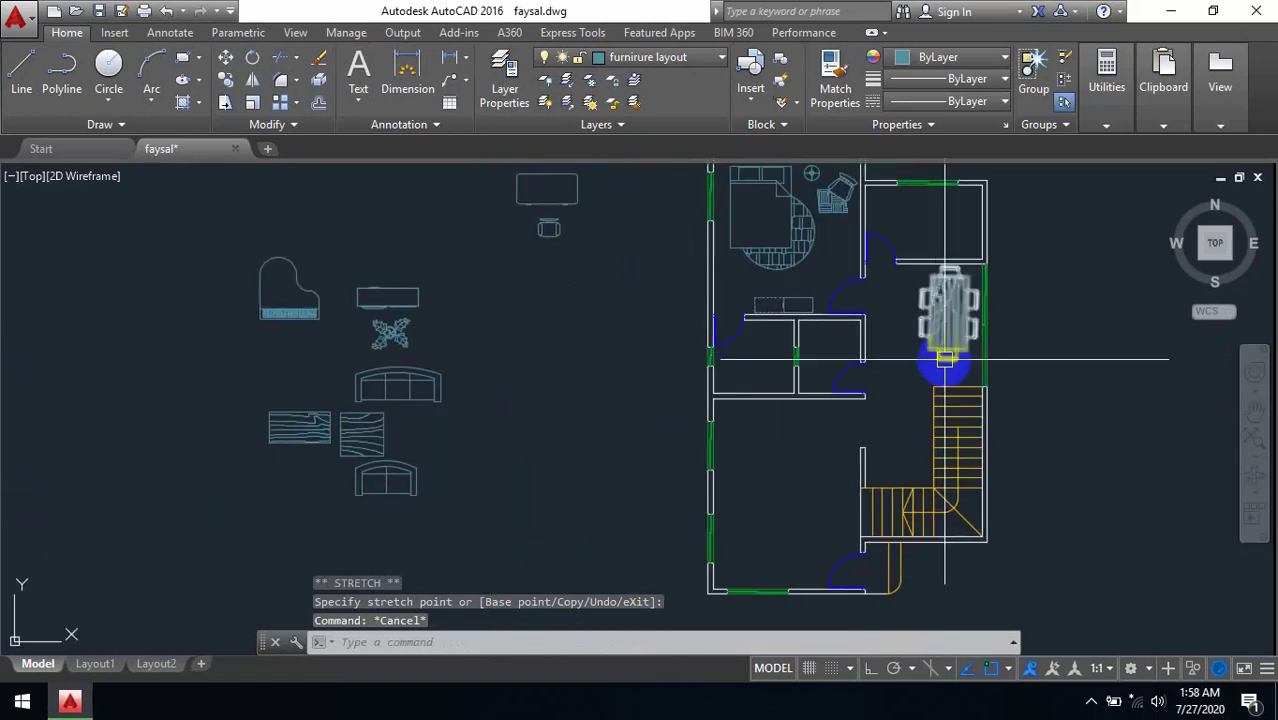
pyautogui.moveTo(930, 407); pyautogui.dragTo(993, 372, button='middle')
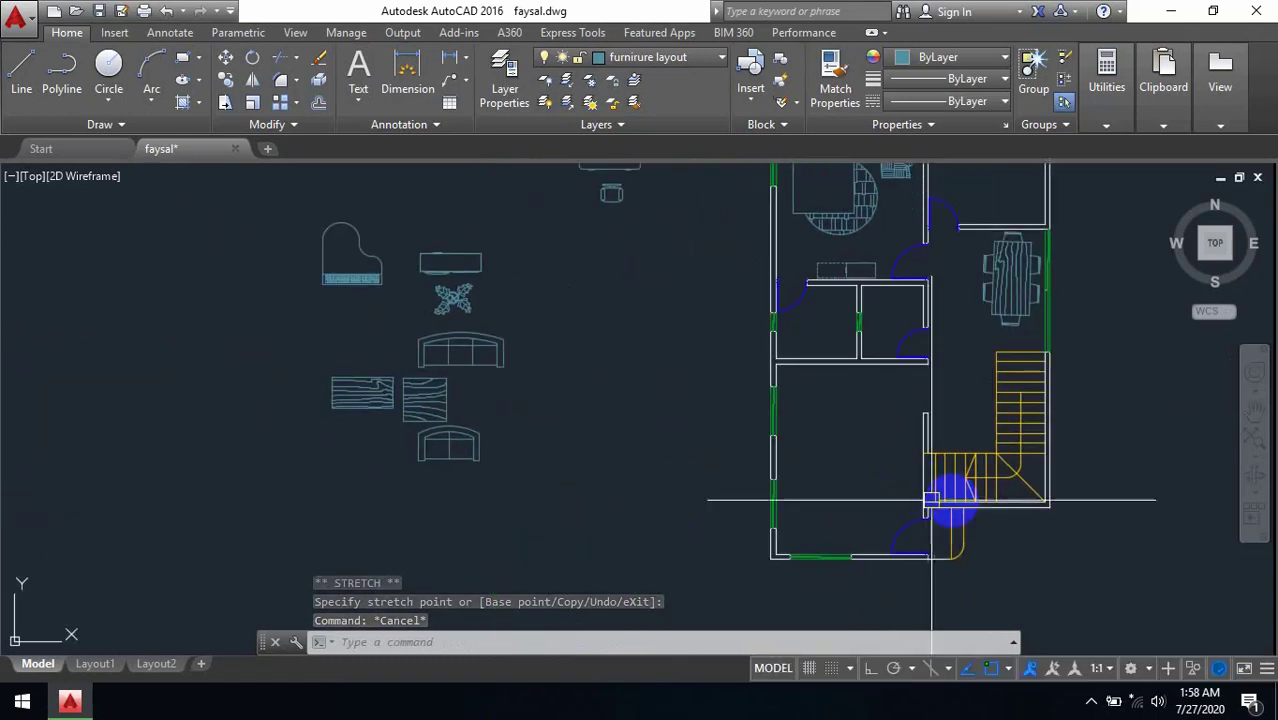
pyautogui.moveTo(893, 430); pyautogui.dragTo(886, 410, button='middle')
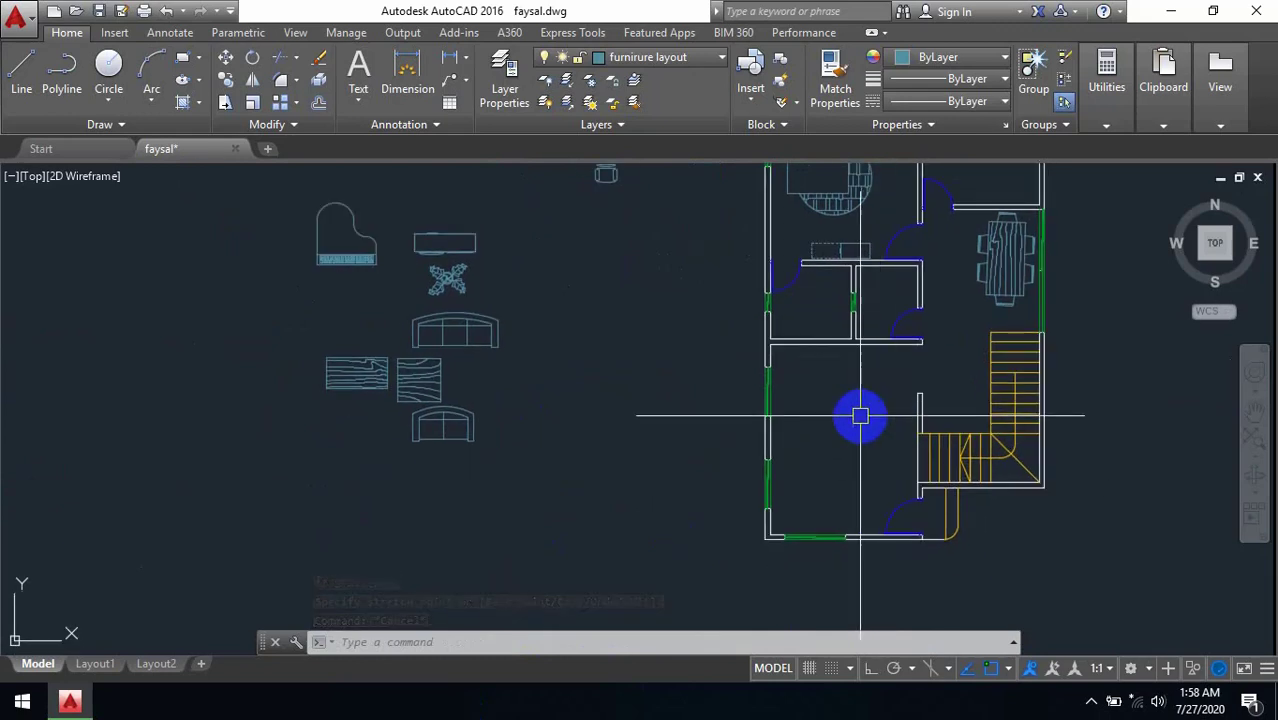
pyautogui.click(470, 328)
pyautogui.click(442, 334)
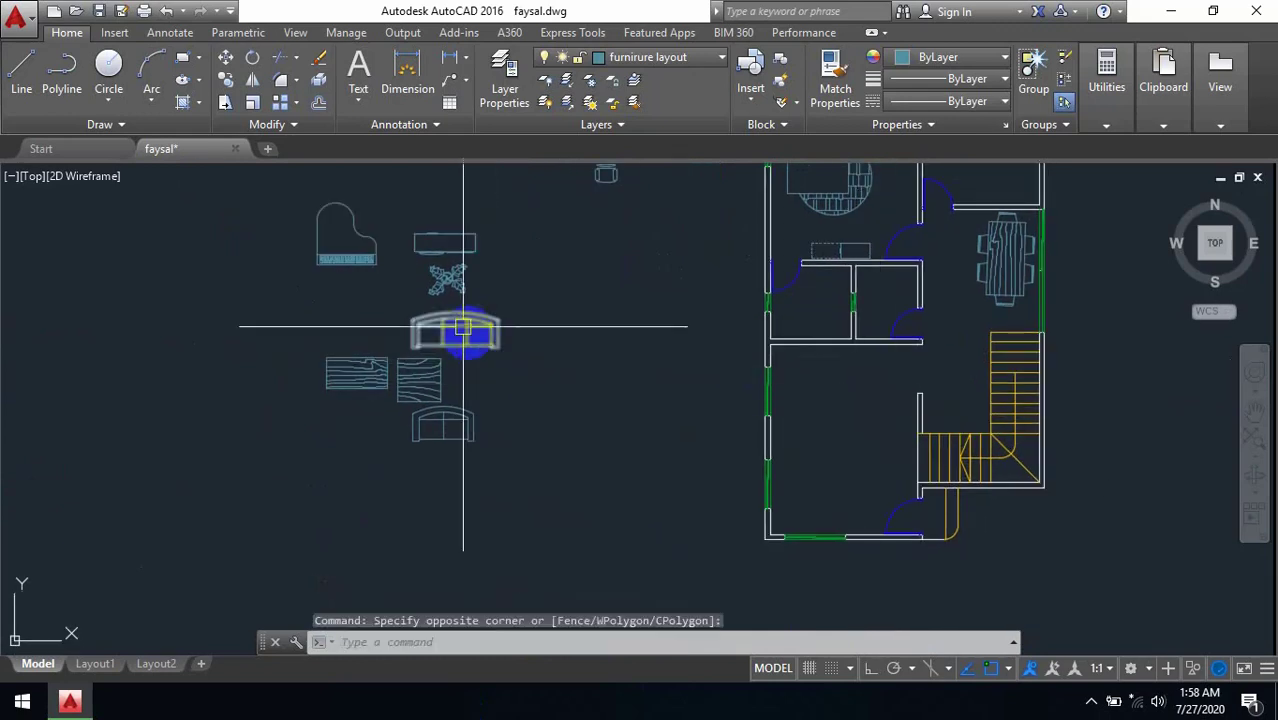
pyautogui.click(455, 313)
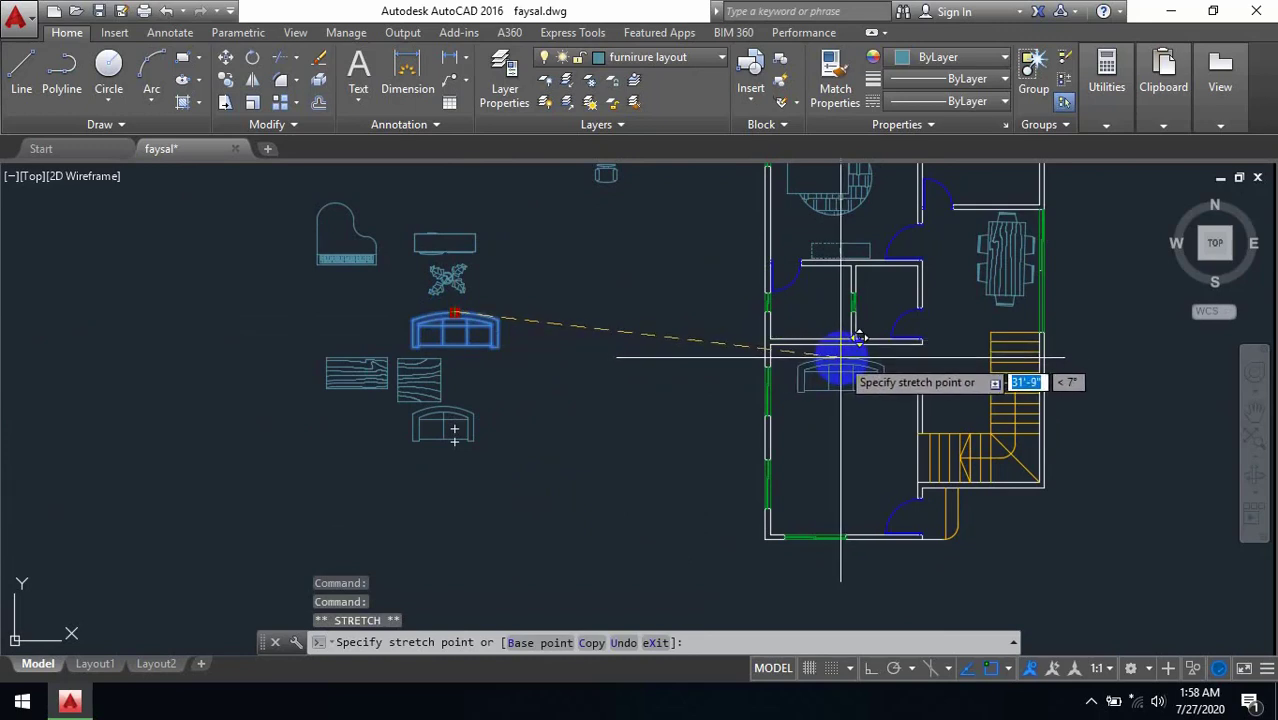
pyautogui.click(831, 424)
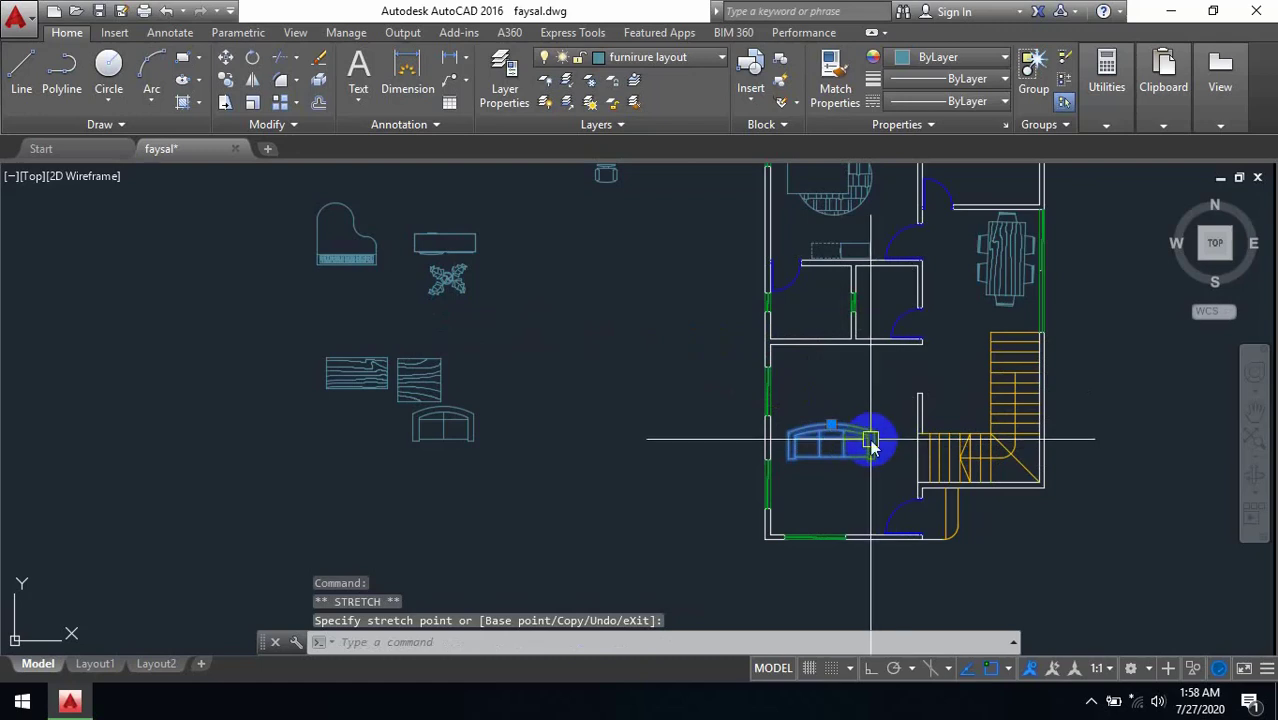
# Rotate the three-seat sofa a quarter turn counterclockwise about its back midpoint, with Ortho on, so its back faces the left wall
pyautogui.write('ro')
pyautogui.press('Return')
pyautogui.click(836, 432)
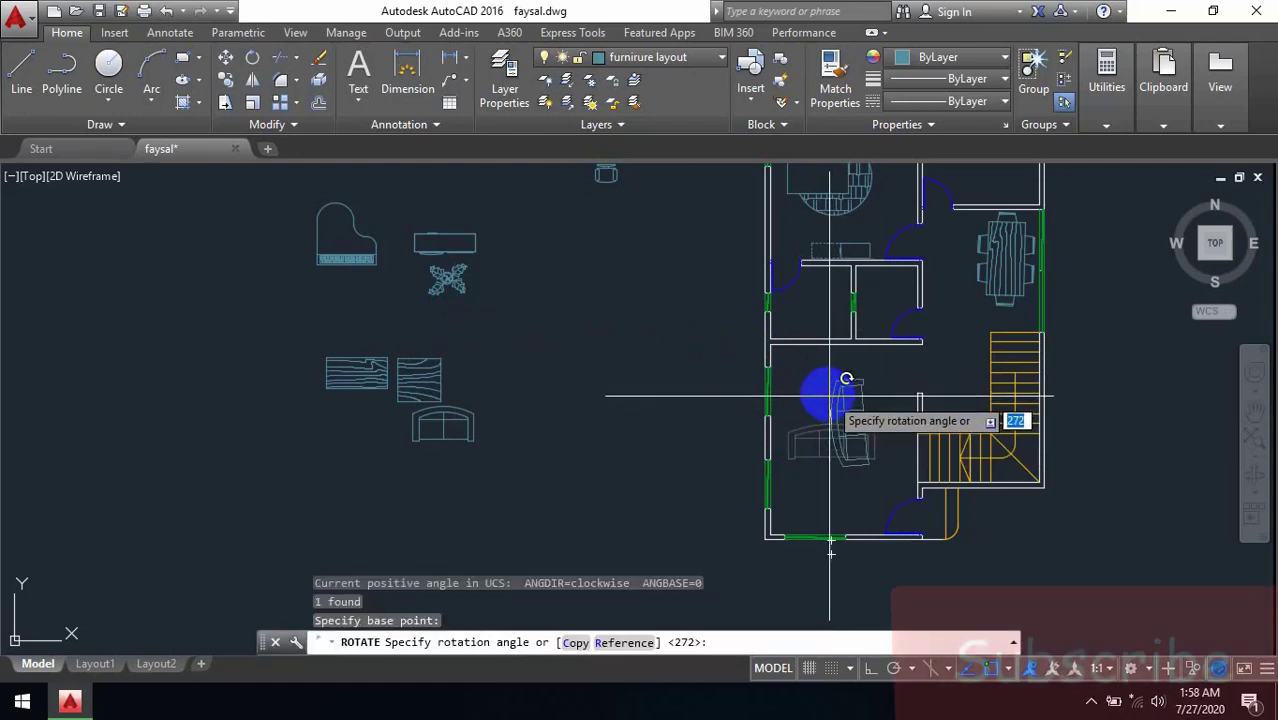
pyautogui.press('F8')
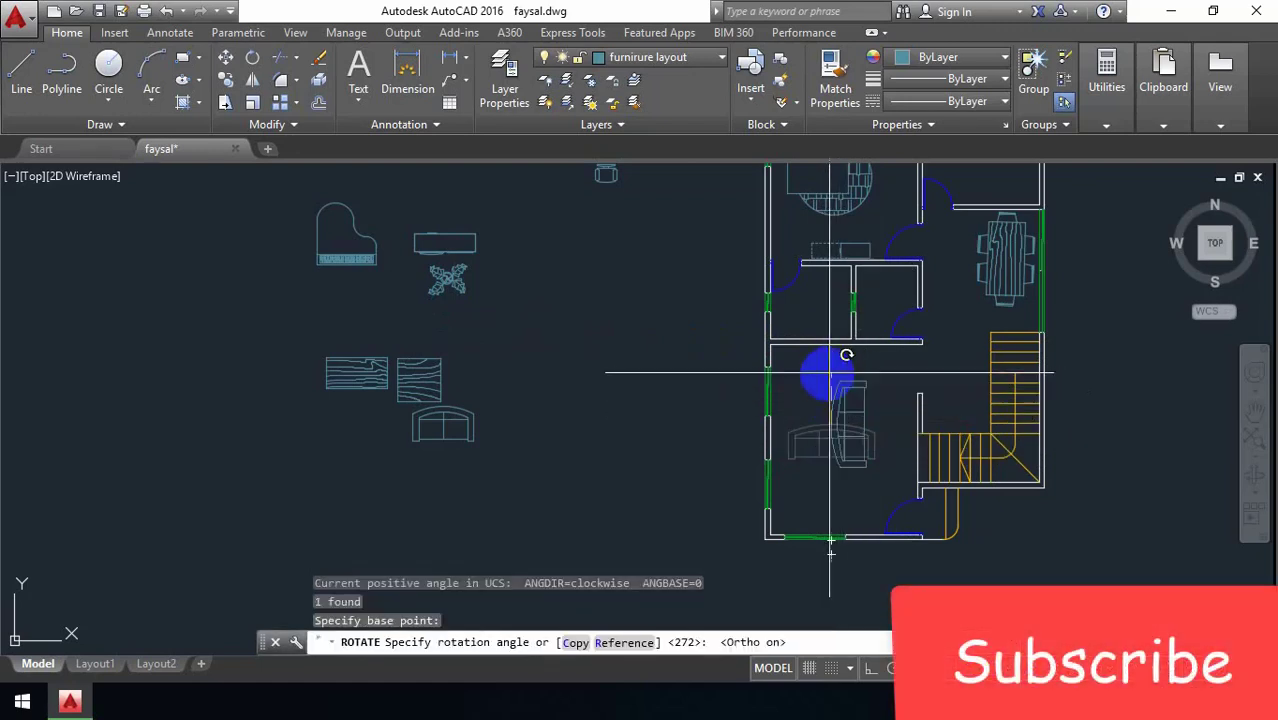
pyautogui.click(826, 380)
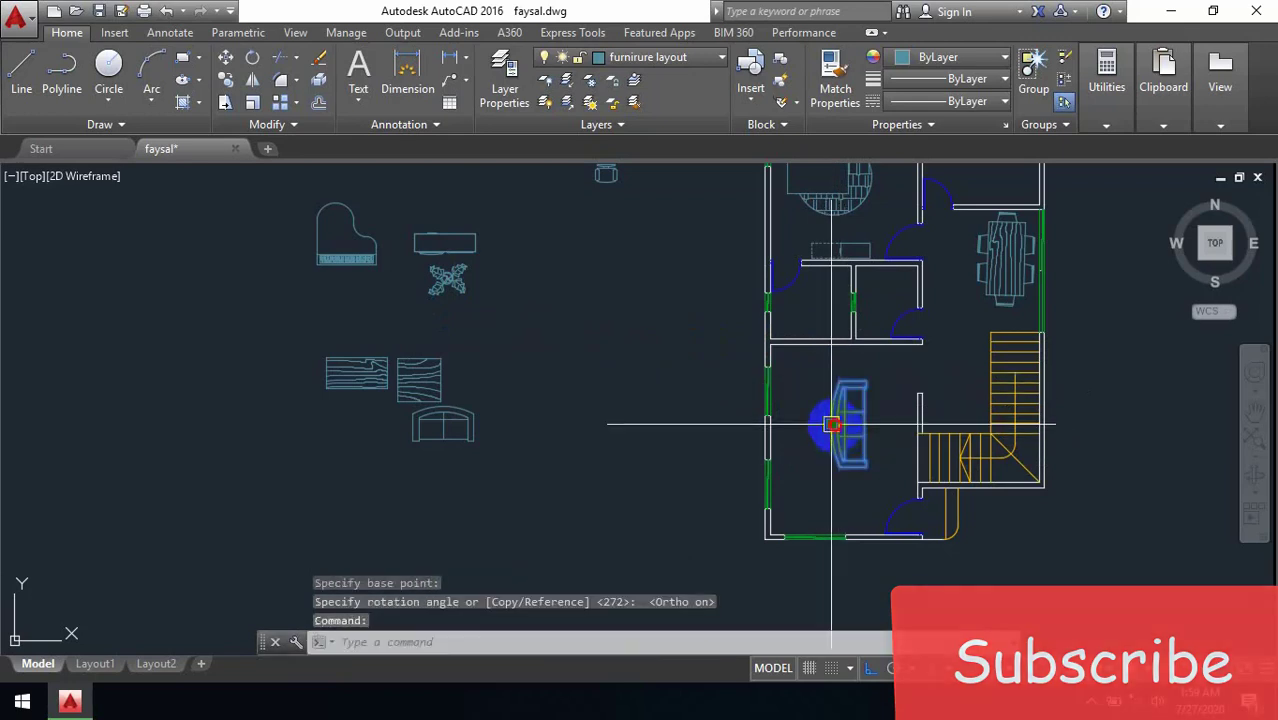
# Shift the rotated sofa close to the room's left wall between the two windows, with Ortho turned off
pyautogui.click(830, 424)
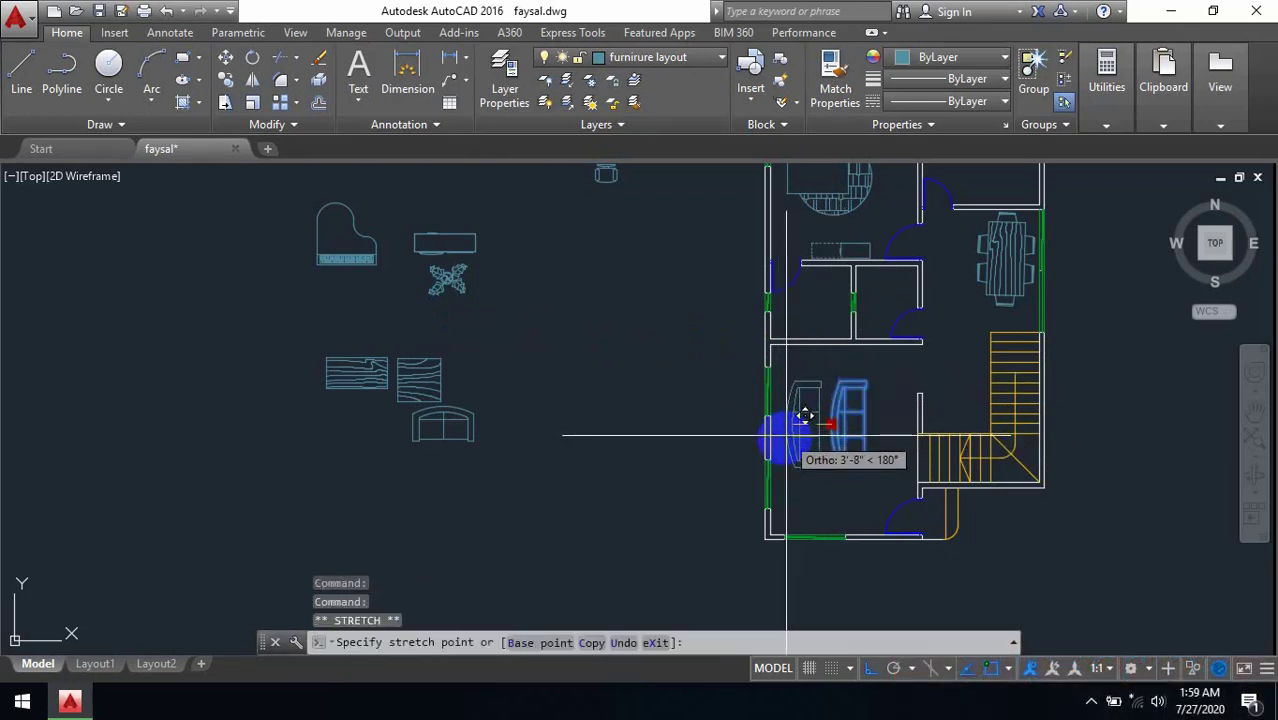
pyautogui.press('F8')
pyautogui.click(817, 455)
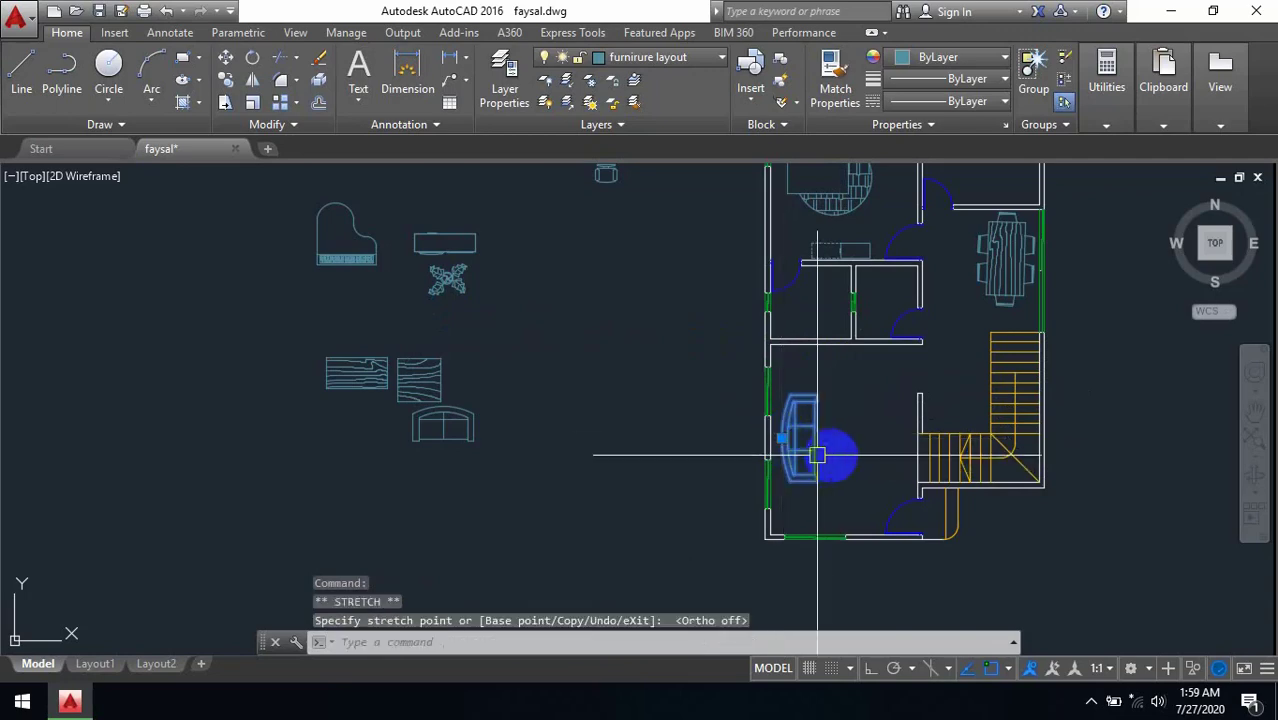
pyautogui.press('Escape')
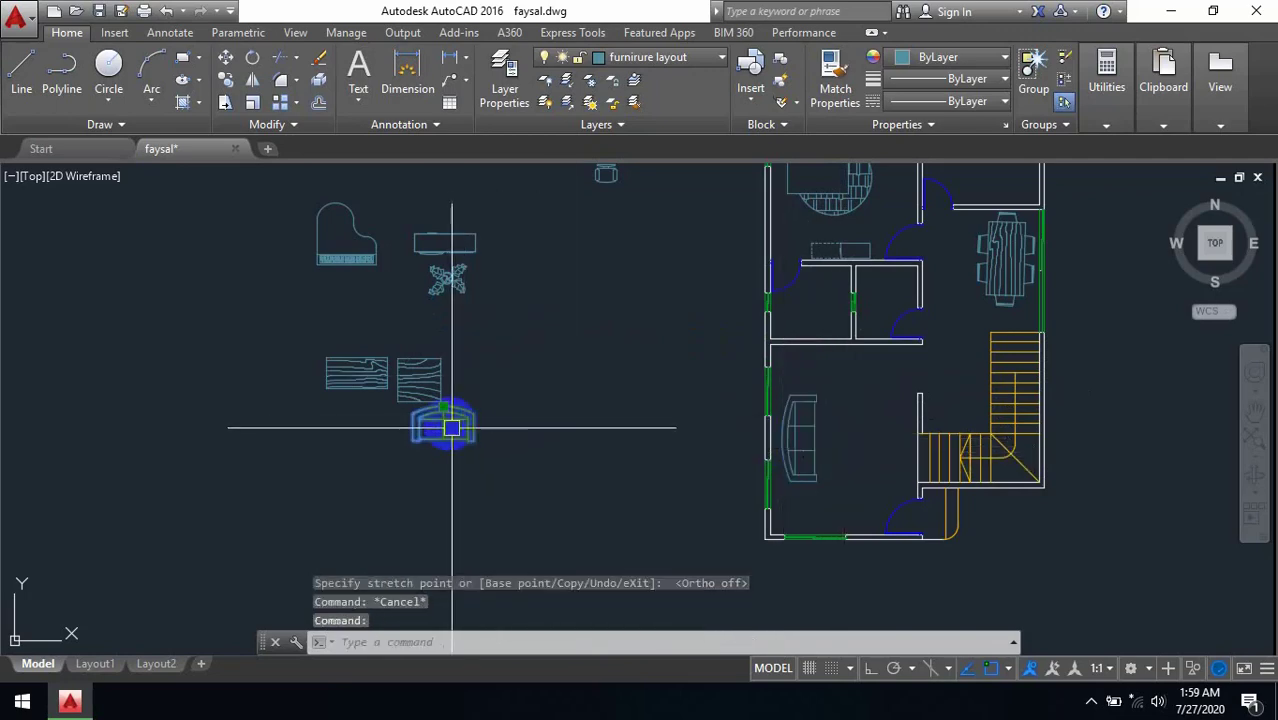
# Move the two-seat sofa block into the lower-left room, just below its upper wall
pyautogui.click(443, 406)
pyautogui.scroll(2, 850, 358)
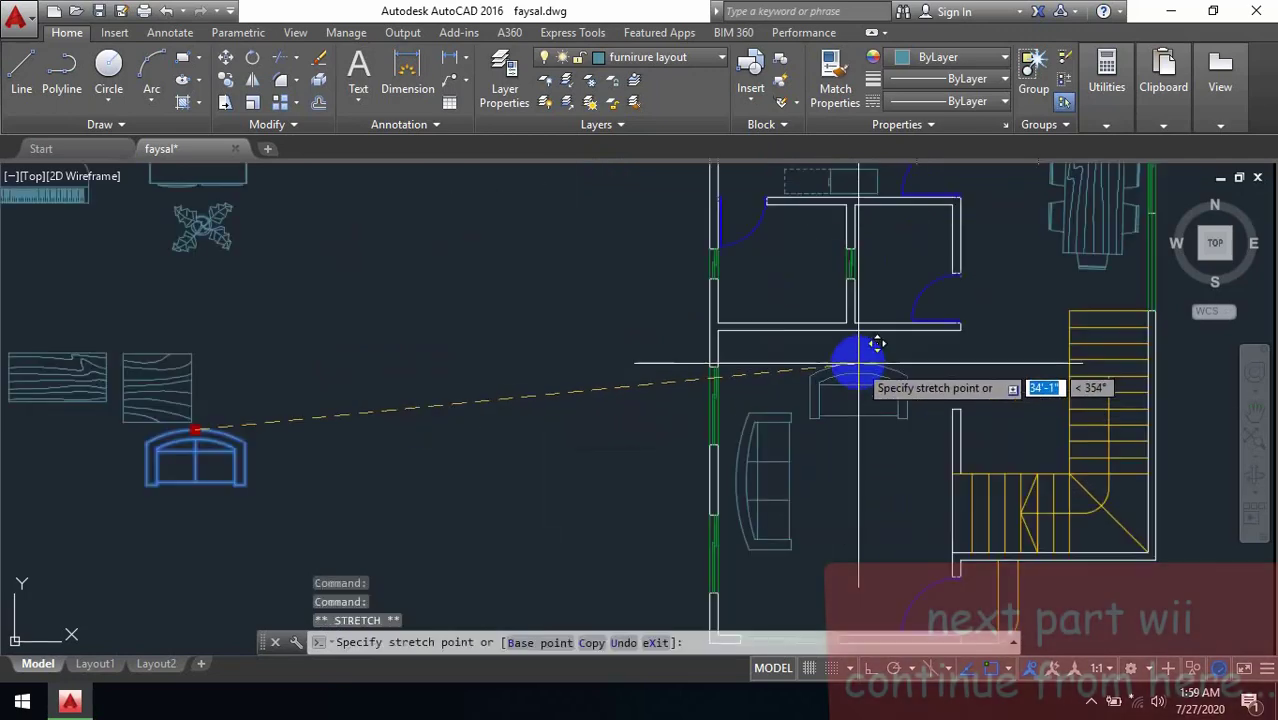
pyautogui.click(858, 348)
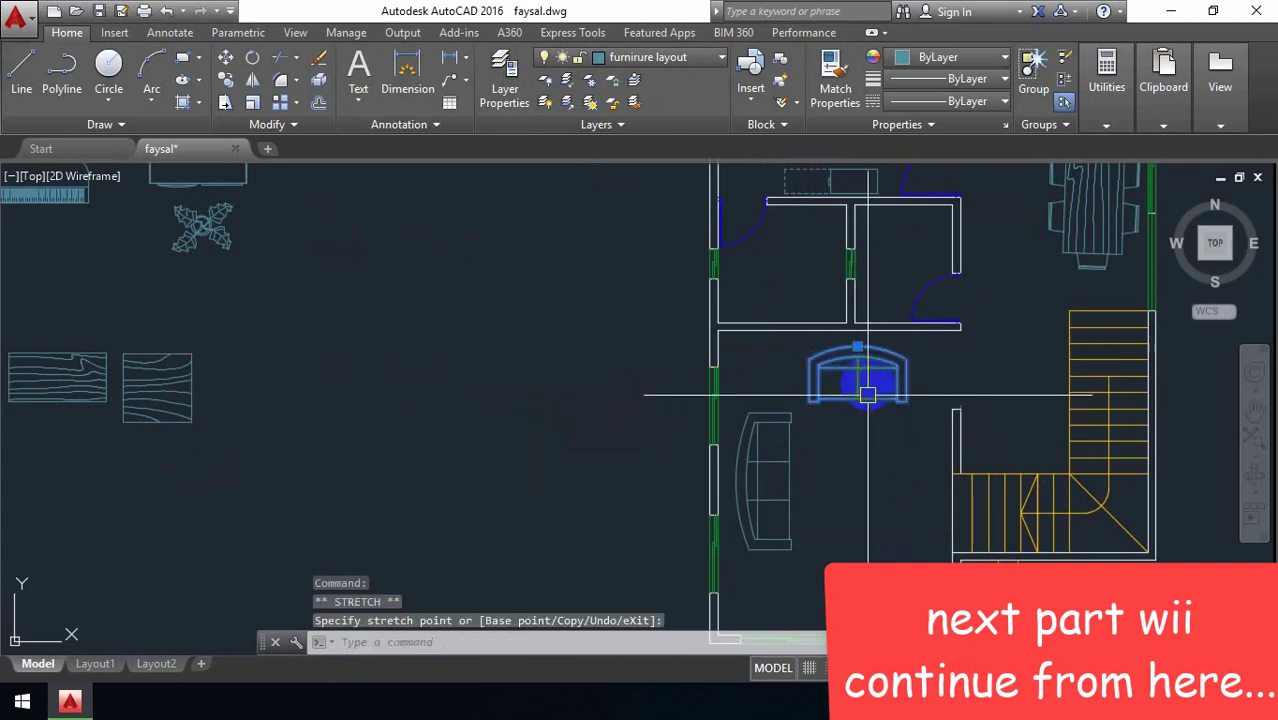
pyautogui.write('MI')
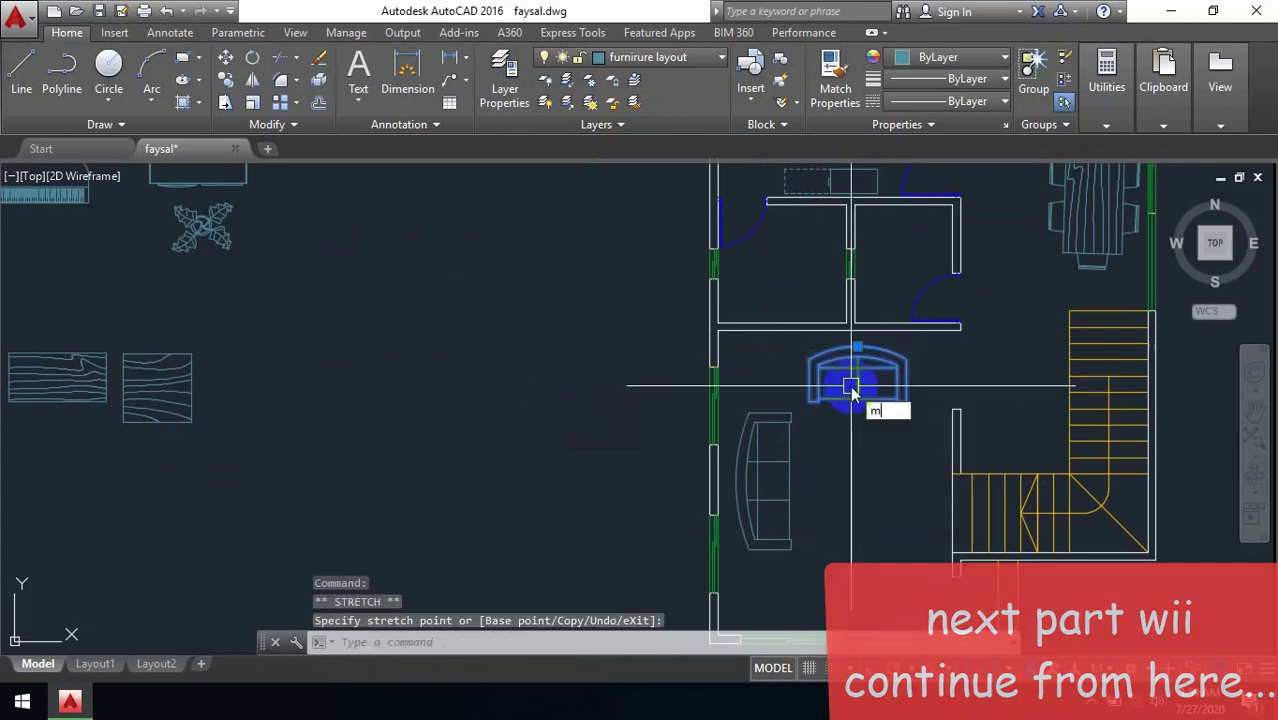